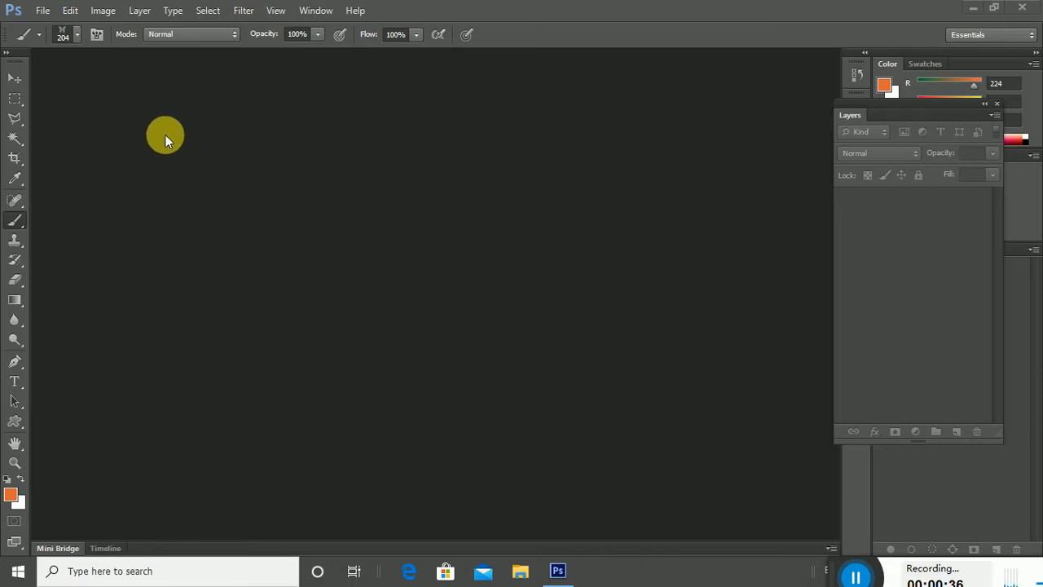
# Create Untitled-1, a white 210 × 297 mm A4 document at 300 ppi, and switch to the Brush Tool.
pyautogui.click(45, 10)
pyautogui.click(45, 10)
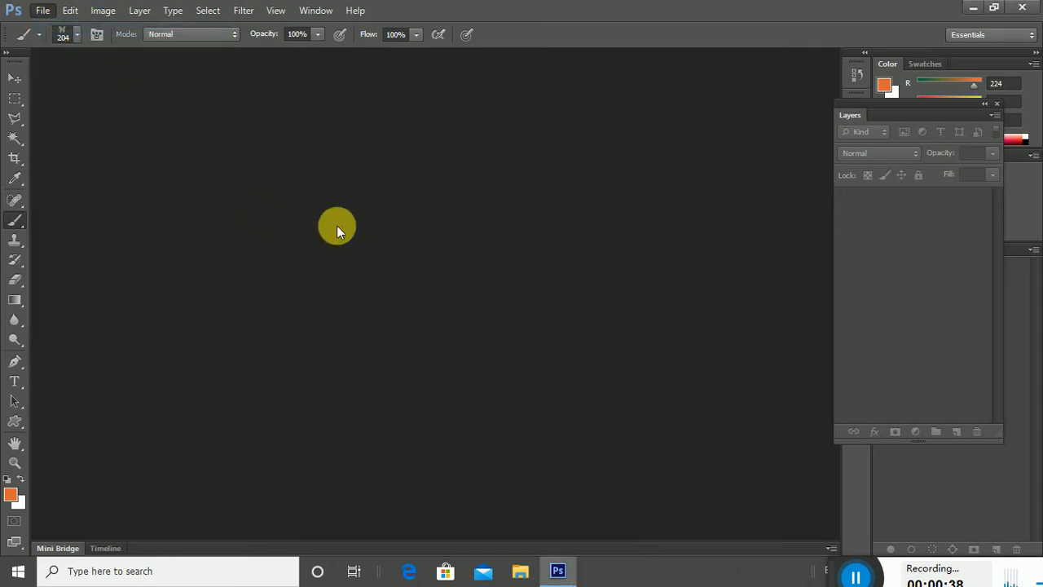
pyautogui.hotkey('ctrl', 'n')
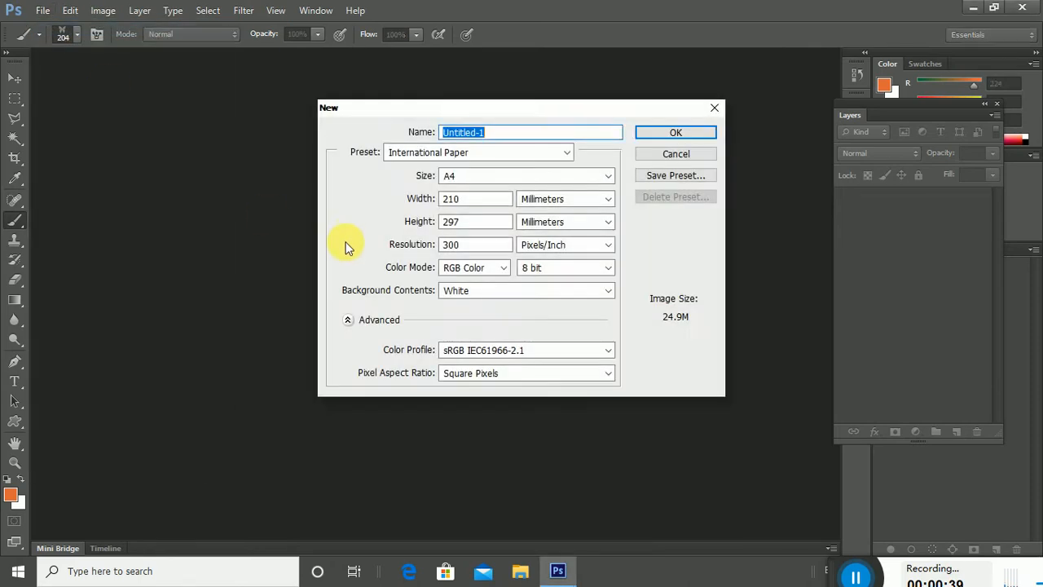
pyautogui.click(664, 136)
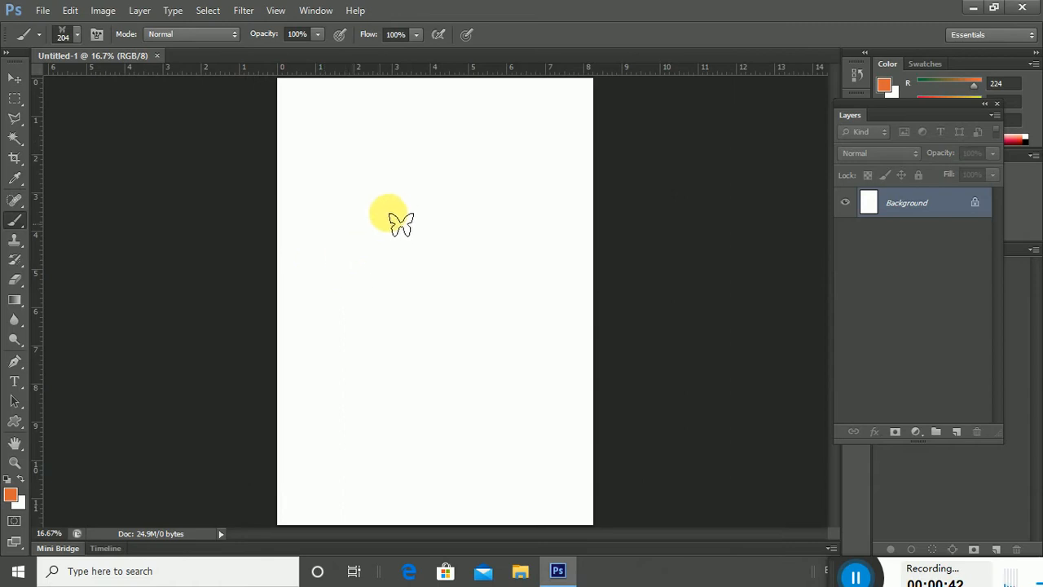
pyautogui.rightClick(18, 226)
pyautogui.click(103, 217)
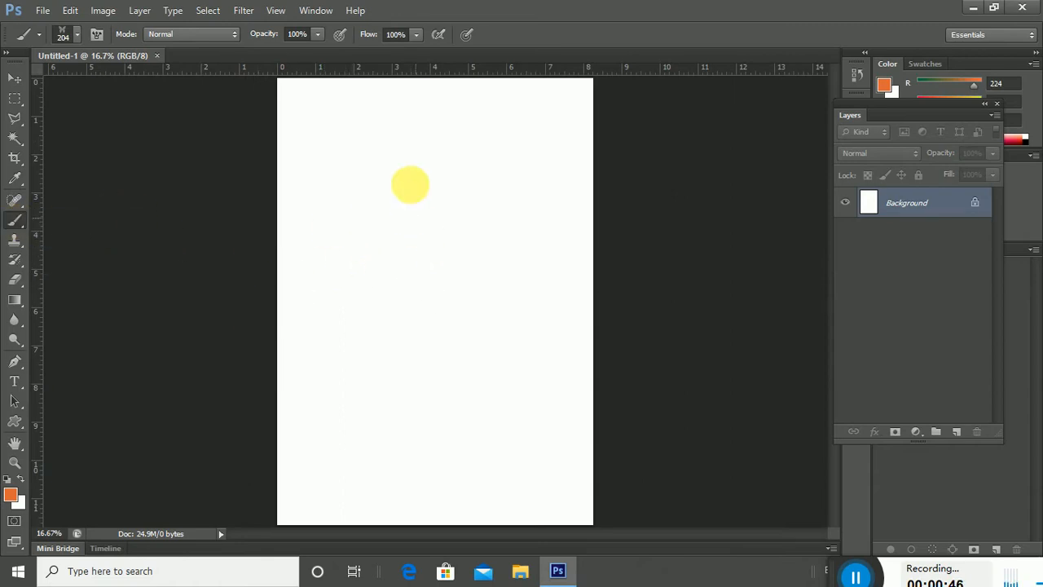
# Start replacing the brush presets with DP Brushes, then abandon that swap.
pyautogui.rightClick(401, 171)
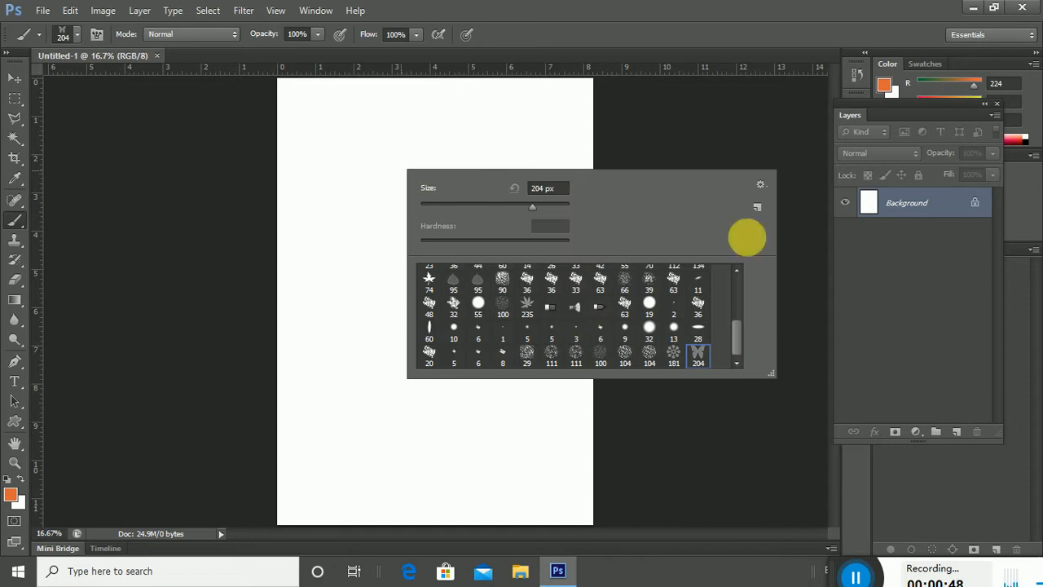
pyautogui.click(760, 186)
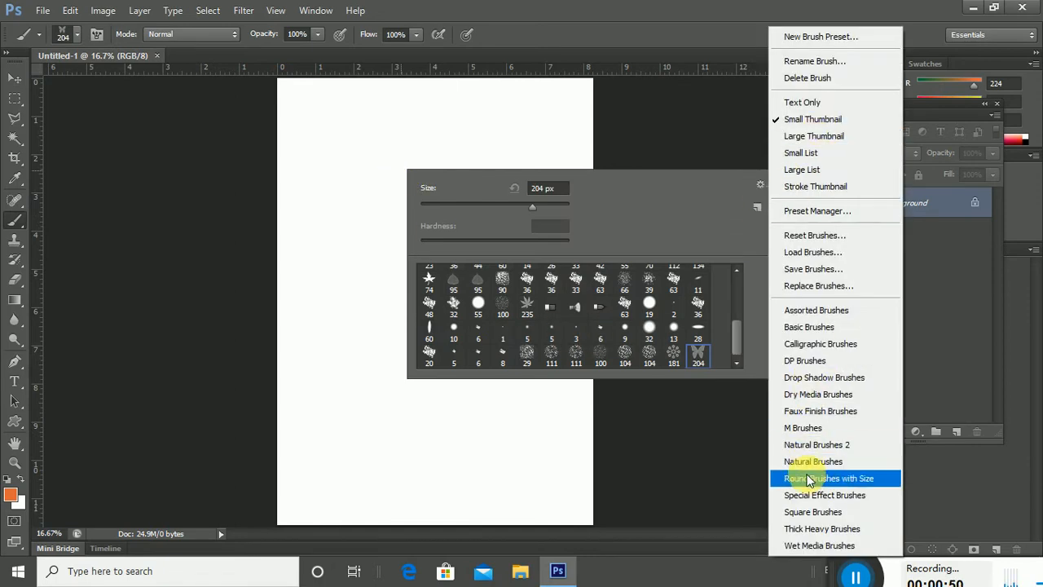
pyautogui.click(762, 183)
pyautogui.rightClick(361, 174)
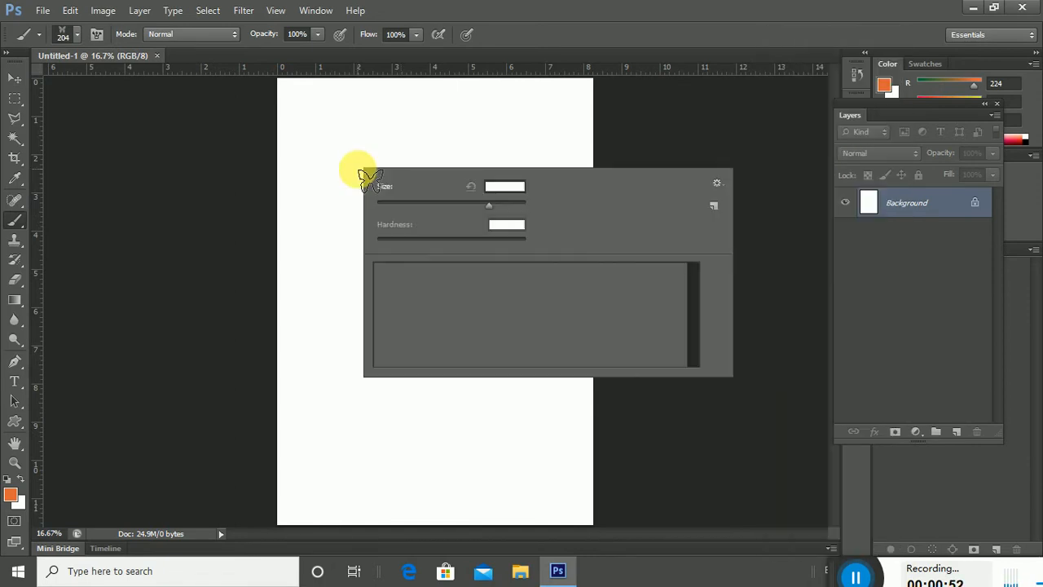
pyautogui.click(715, 183)
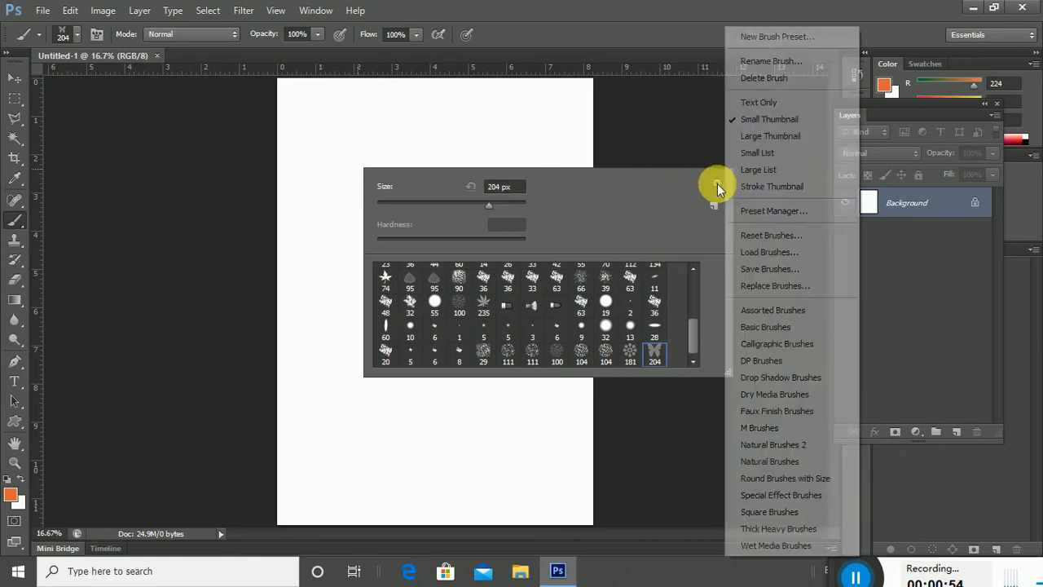
pyautogui.click(770, 360)
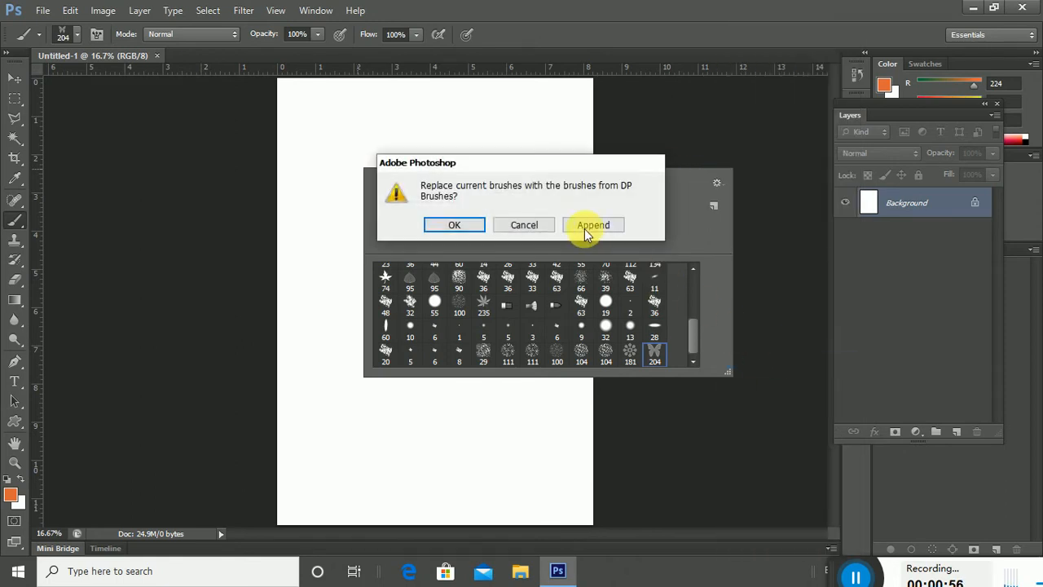
pyautogui.click(459, 226)
pyautogui.click(453, 230)
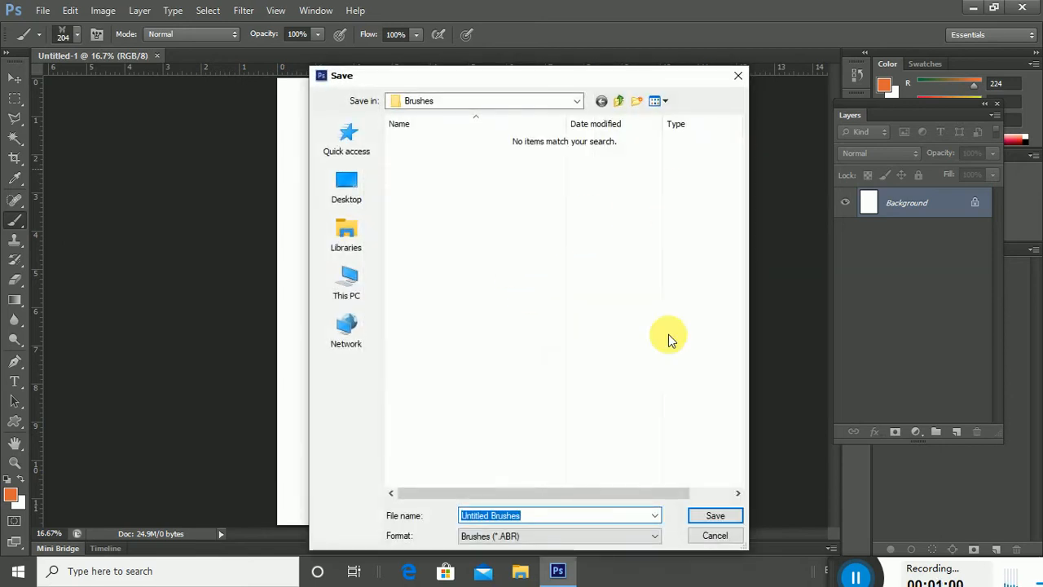
pyautogui.click(706, 537)
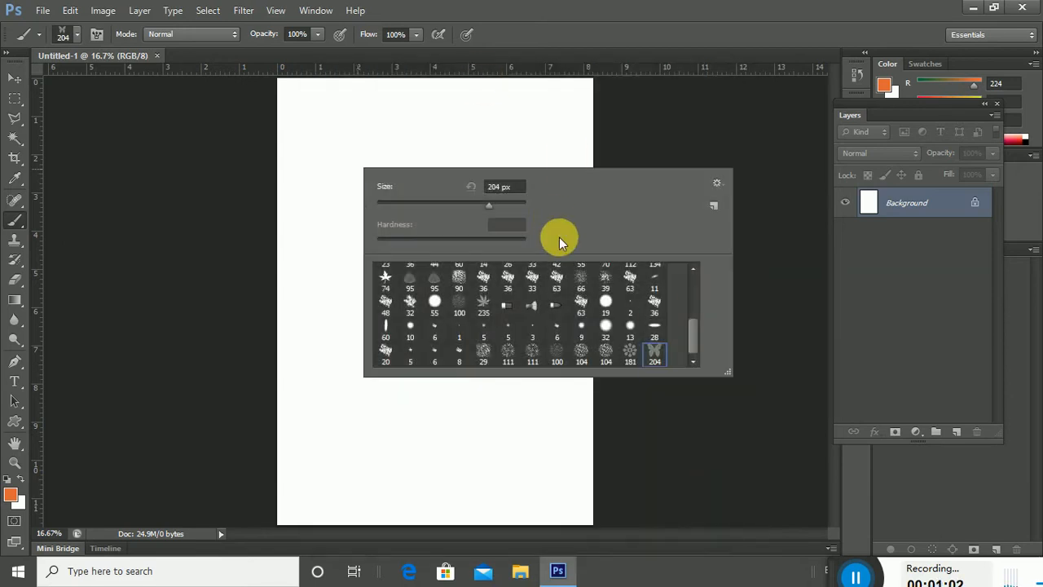
# Replace the presets with Natural Brushes 2 without saving, and choose the 20 px brush.
pyautogui.click(718, 185)
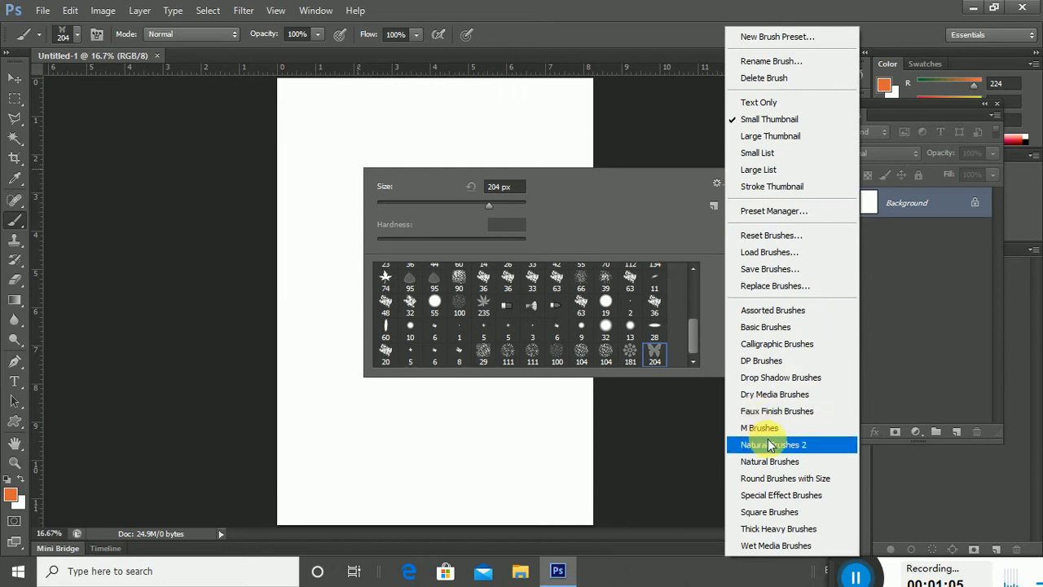
pyautogui.click(770, 445)
pyautogui.click(453, 225)
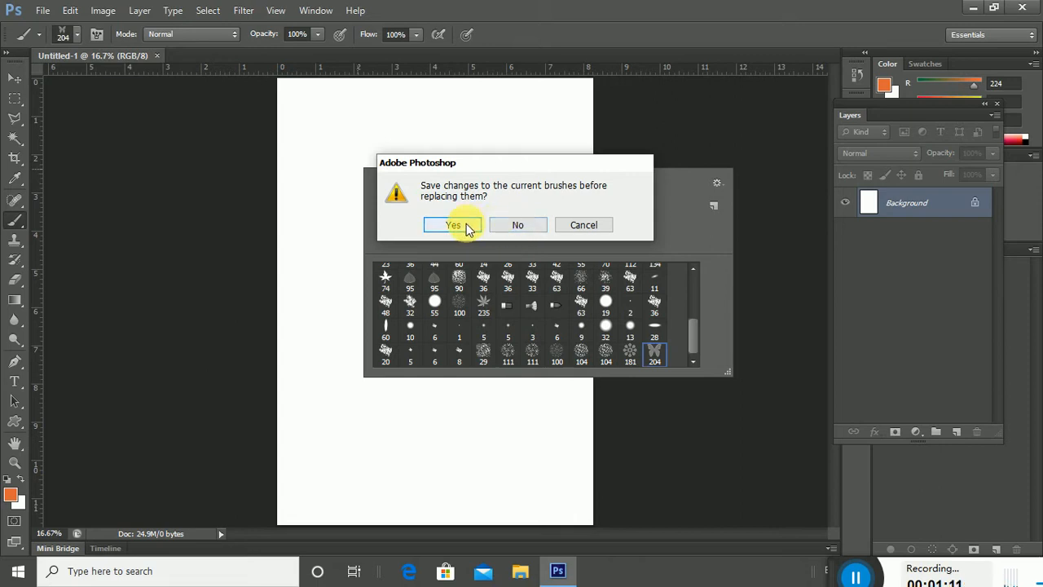
pyautogui.click(513, 224)
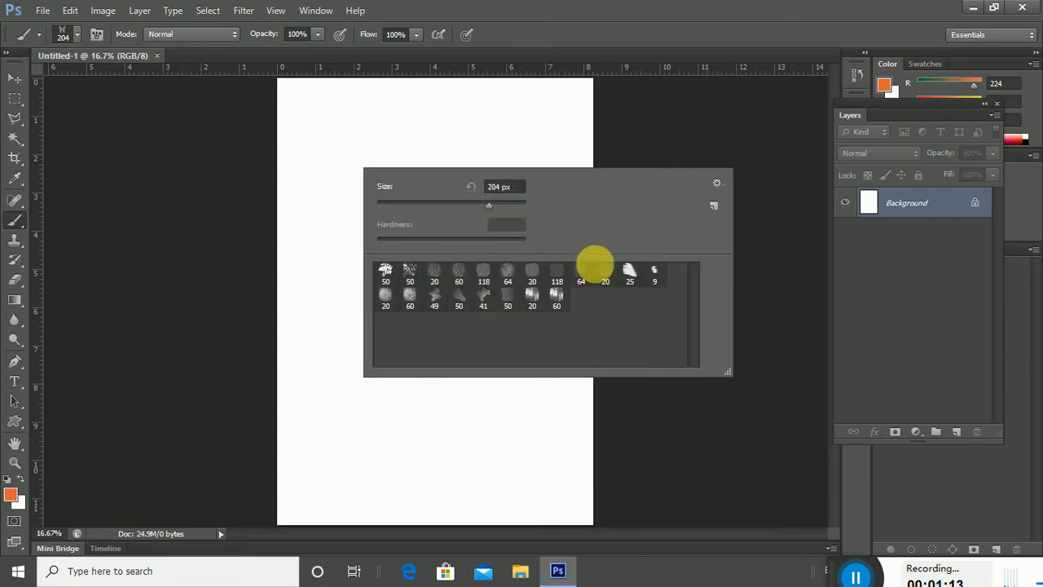
pyautogui.click(556, 297)
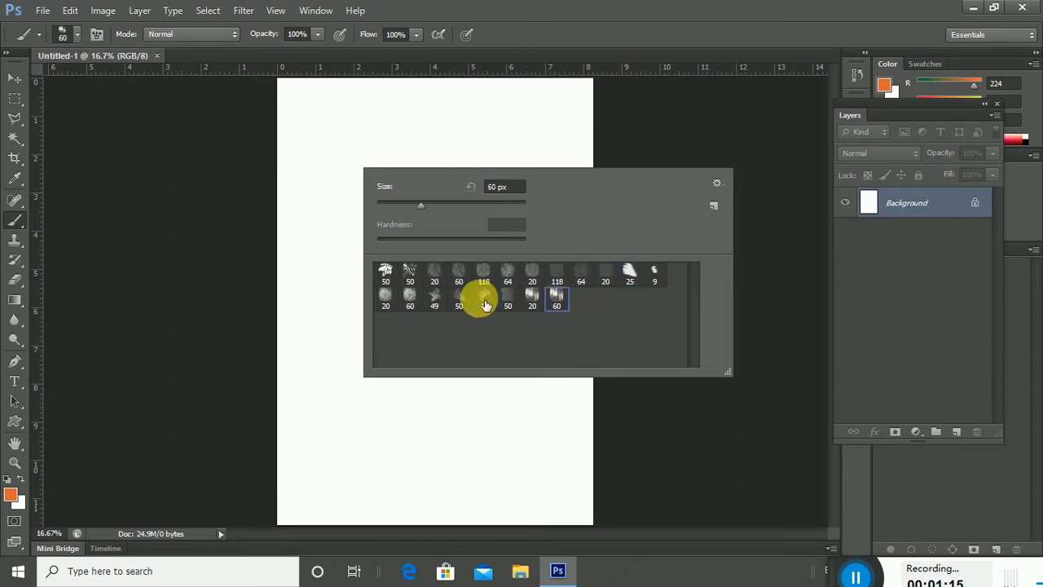
pyautogui.click(434, 273)
# Append the Natural Brushes set to the presets, then call up the Square Brushes set.
pyautogui.click(717, 183)
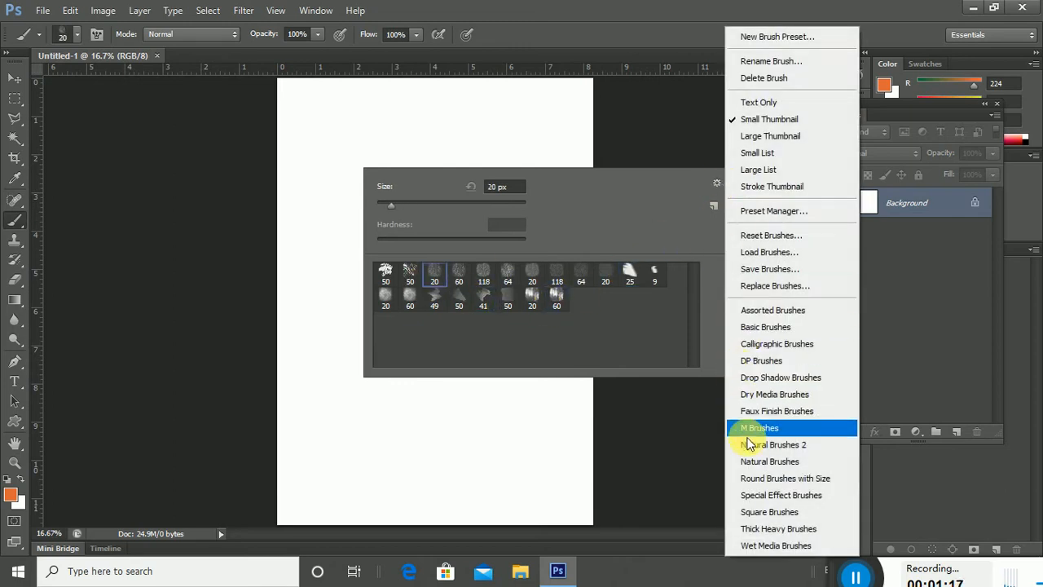
pyautogui.click(770, 461)
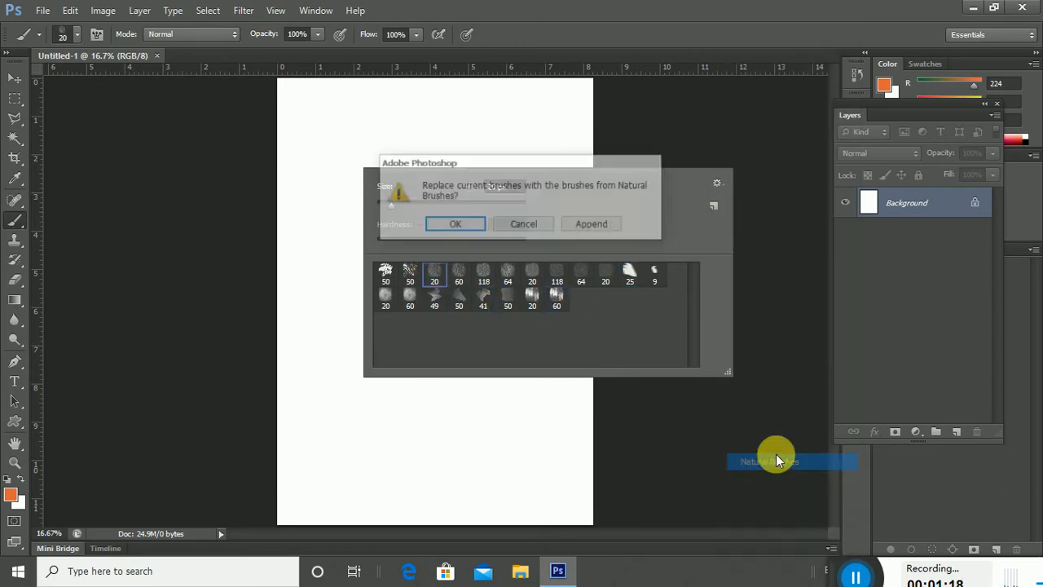
pyautogui.click(595, 225)
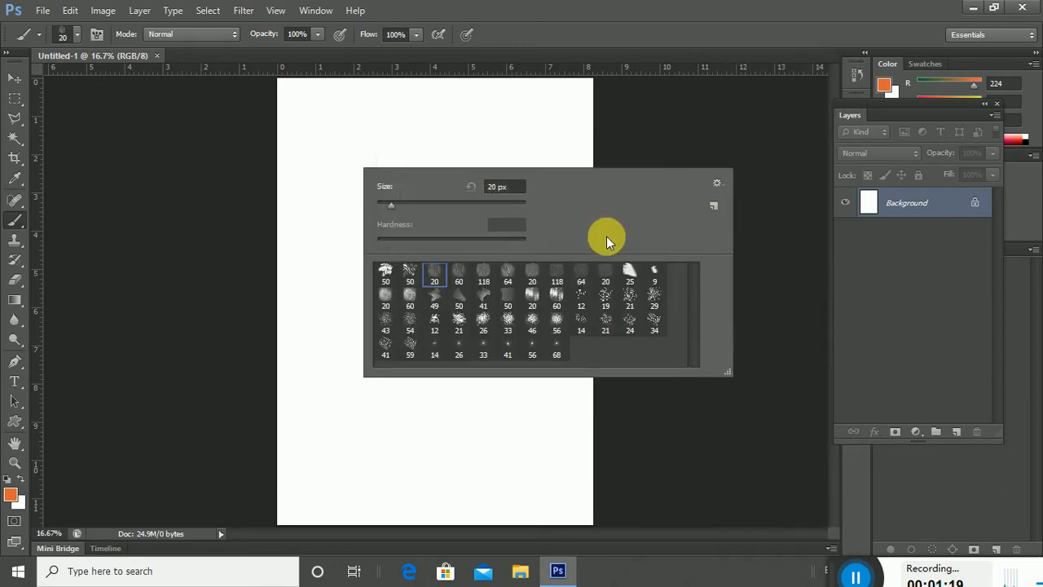
pyautogui.click(717, 184)
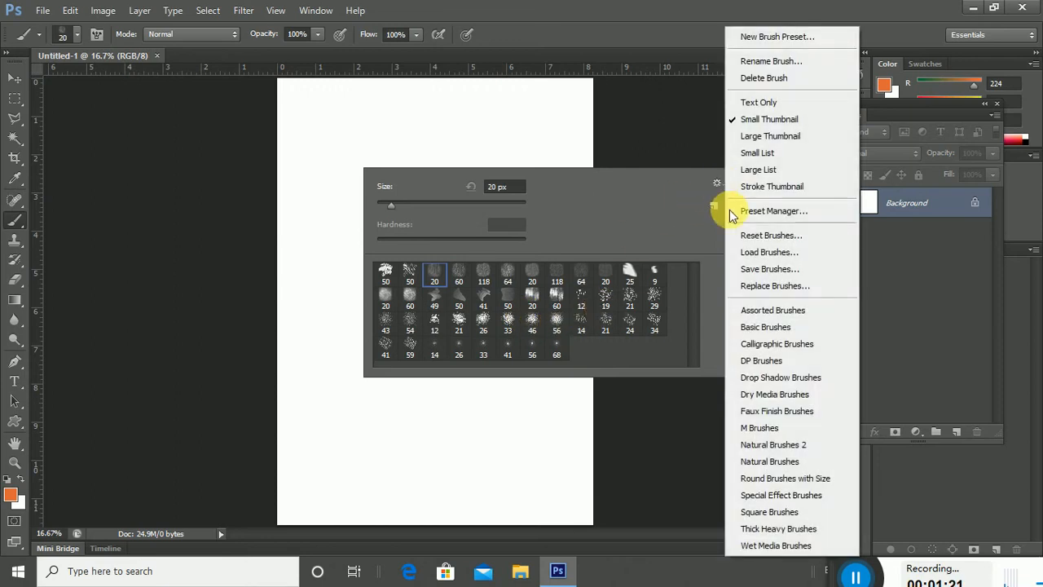
pyautogui.click(770, 511)
# Append Square Brushes to the presets and pick the 20 px square brush.
pyautogui.click(604, 231)
pyautogui.scroll(-2, 652, 326)
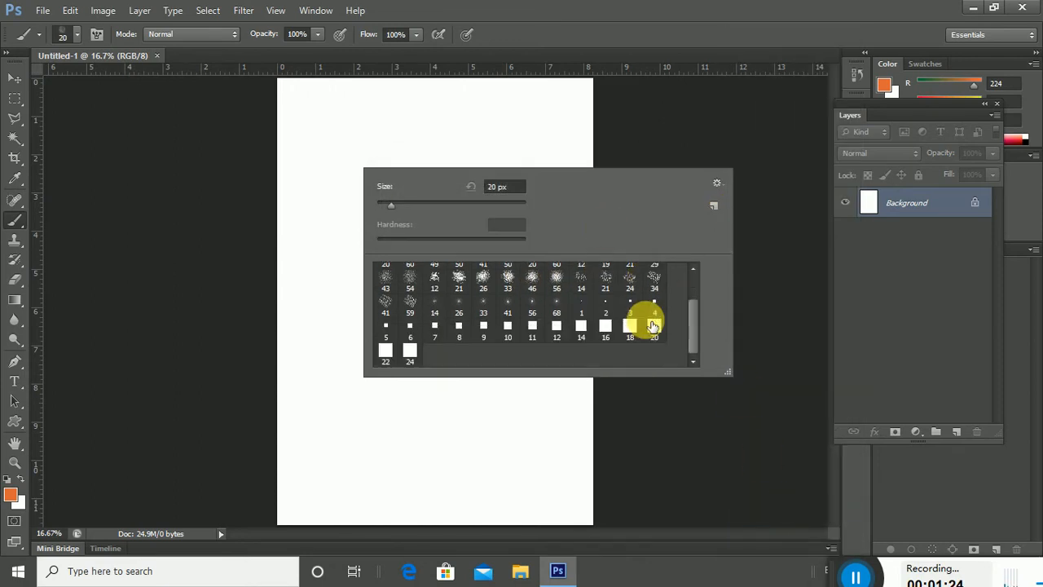
pyautogui.click(654, 327)
# Enlarge the square brush to 422 px and stamp three orange squares on the page.
pyautogui.click(382, 138)
pyautogui.rightClick(375, 154)
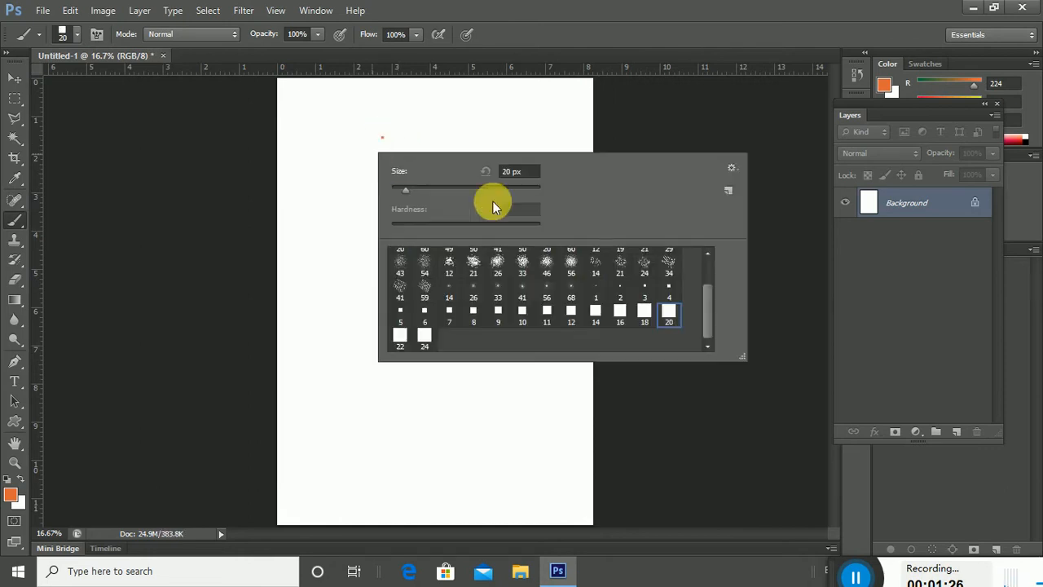
pyautogui.click(520, 192)
pyautogui.click(327, 129)
pyautogui.click(387, 250)
pyautogui.click(454, 162)
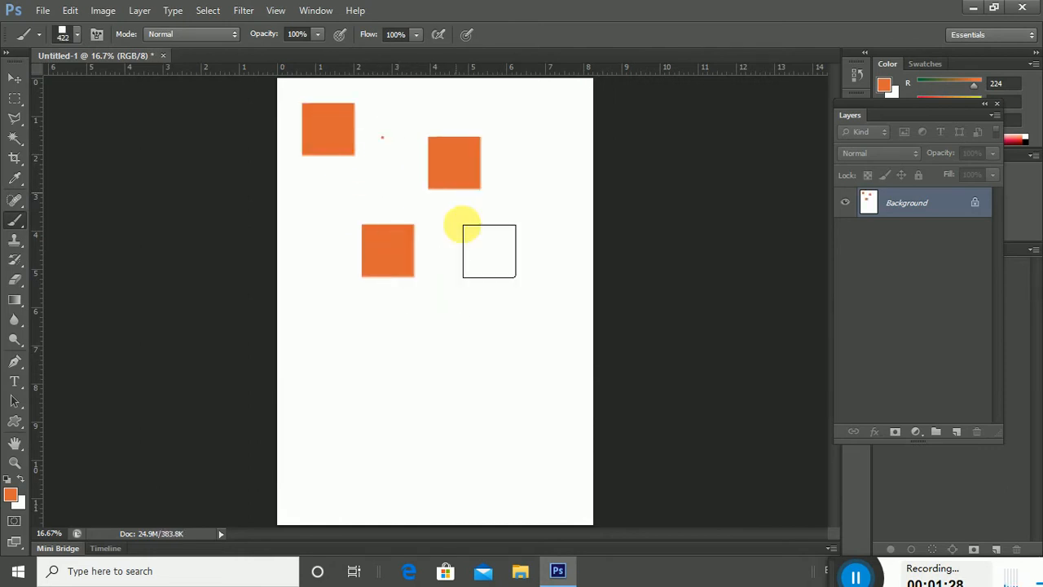
# Append the Natural Brushes 2 set to the brush presets.
pyautogui.rightClick(479, 261)
pyautogui.click(837, 274)
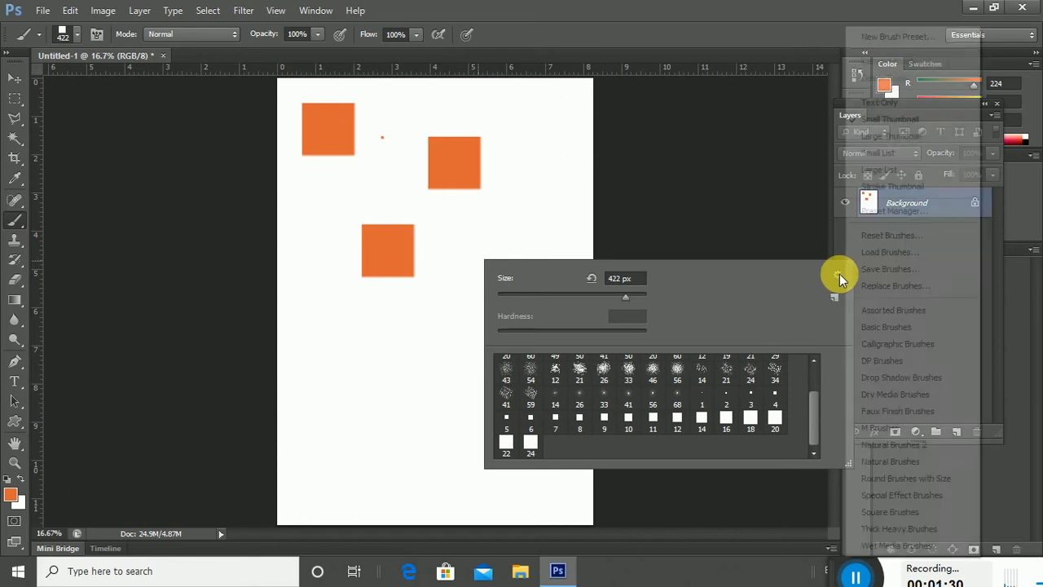
pyautogui.click(894, 444)
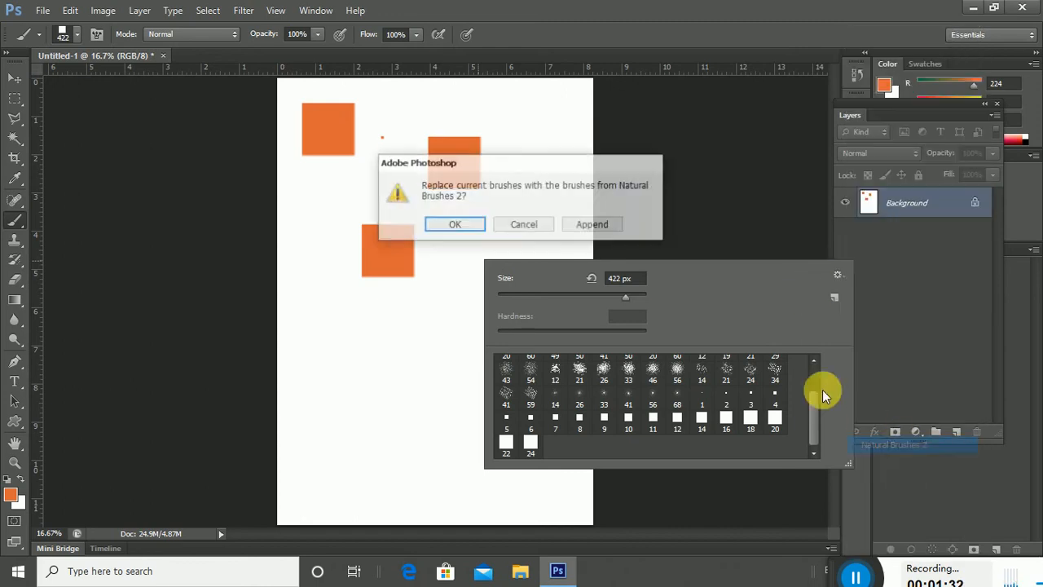
pyautogui.click(592, 224)
pyautogui.scroll(-1, 736, 382)
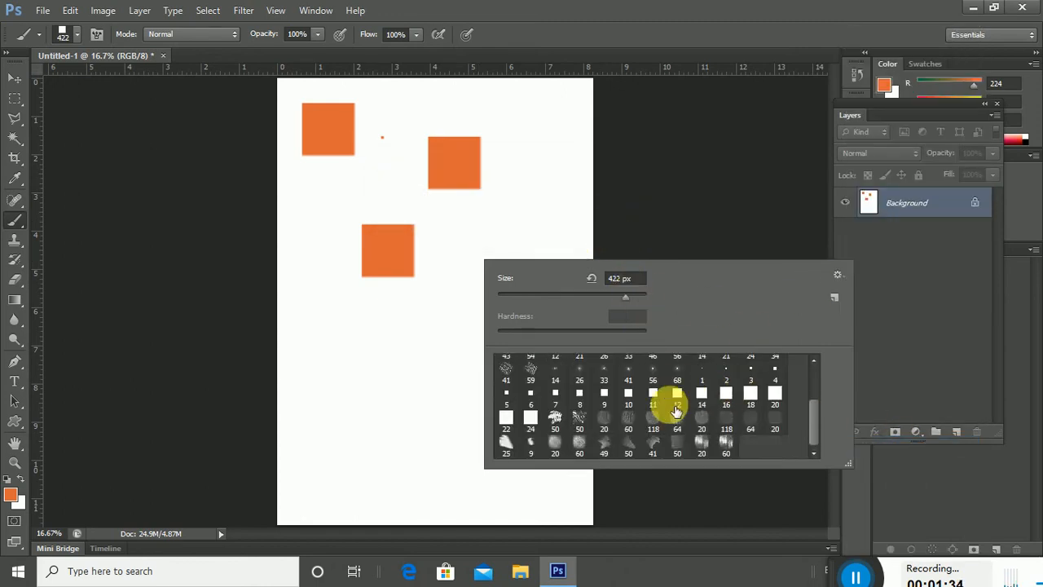
pyautogui.click(838, 275)
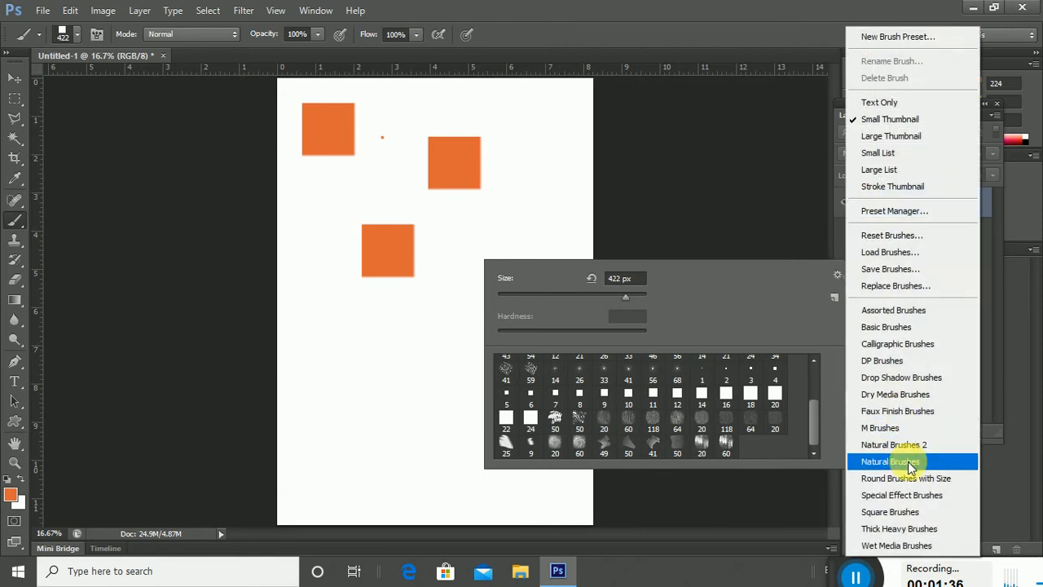
# Append the Basic Brushes and Wet Media Brushes sets to the presets.
pyautogui.click(919, 329)
pyautogui.click(607, 229)
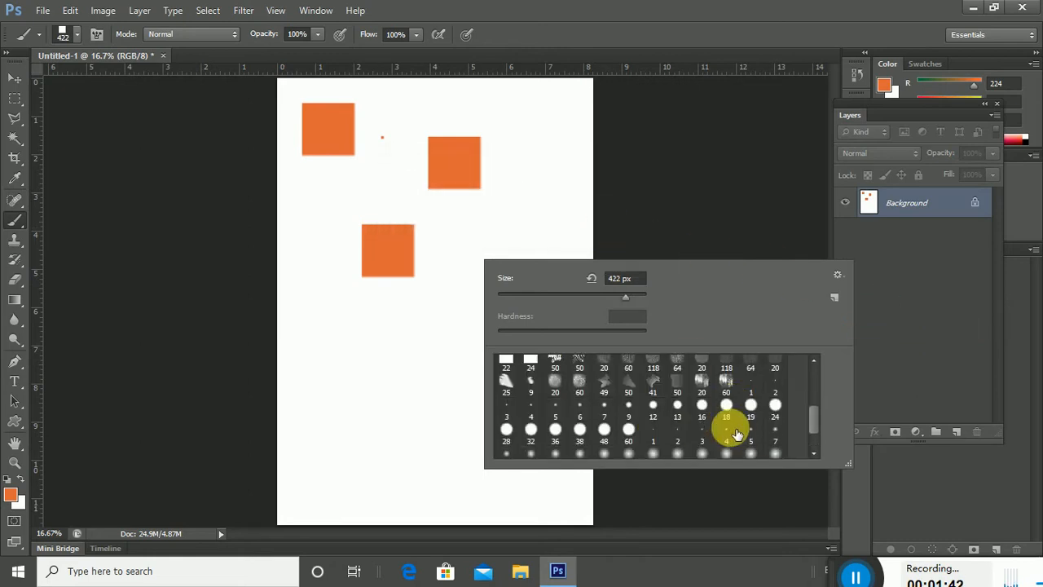
pyautogui.click(840, 274)
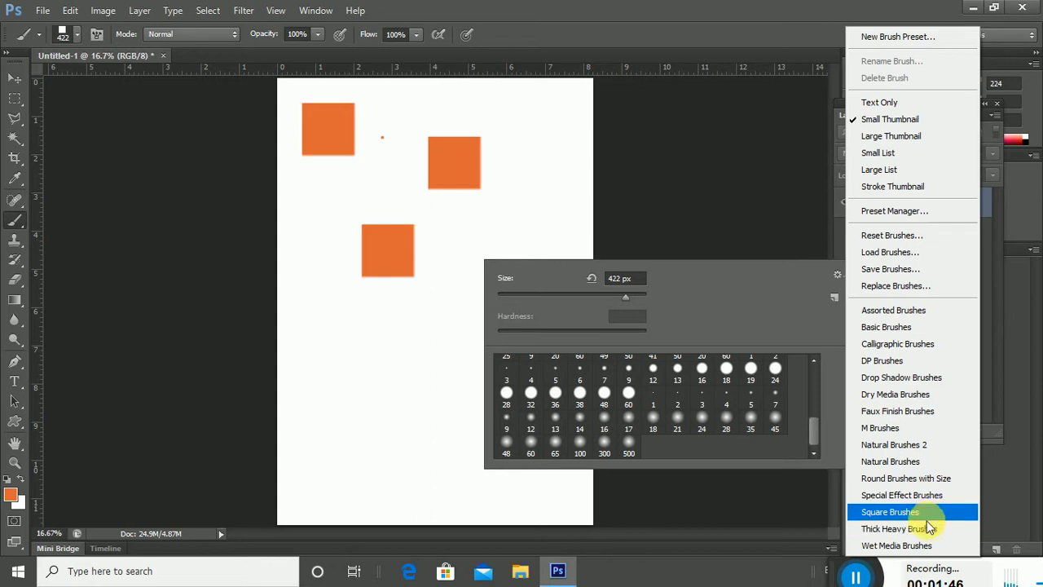
pyautogui.click(896, 545)
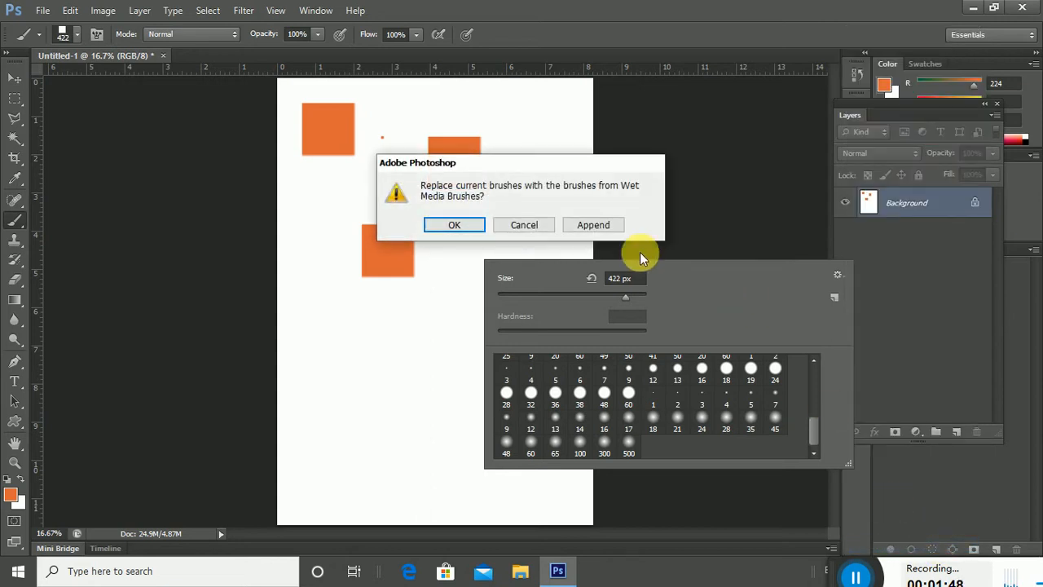
pyautogui.click(593, 229)
pyautogui.scroll(-3, 745, 426)
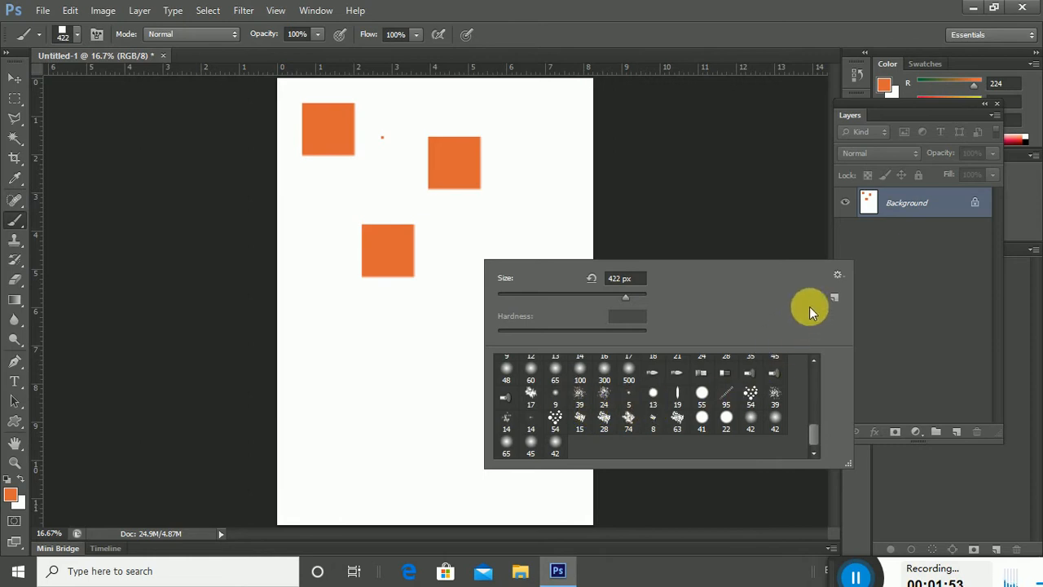
# Append Natural Brushes and Natural Brushes 2 alongside the current brushes.
pyautogui.click(837, 274)
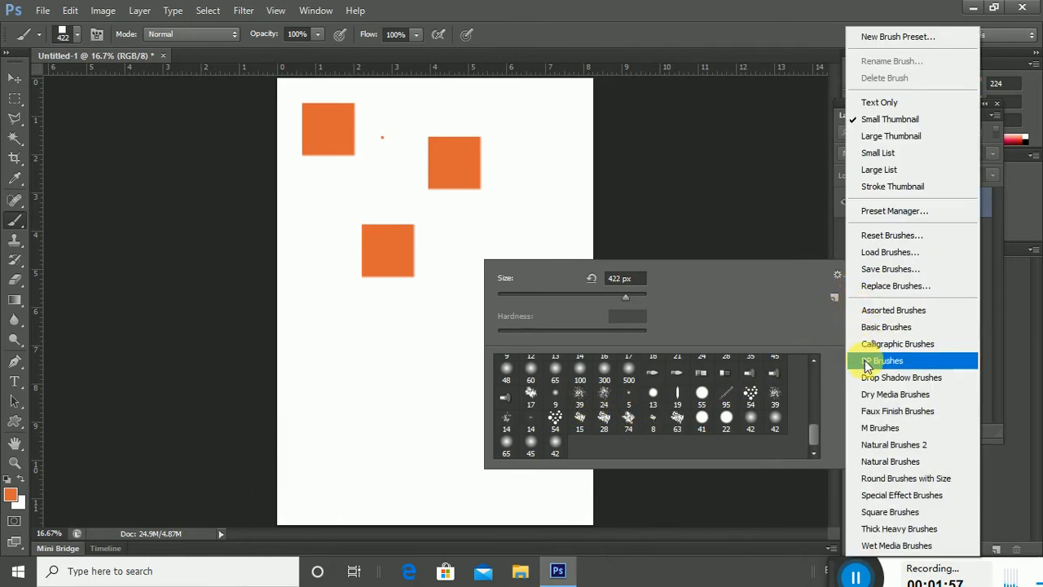
pyautogui.click(890, 461)
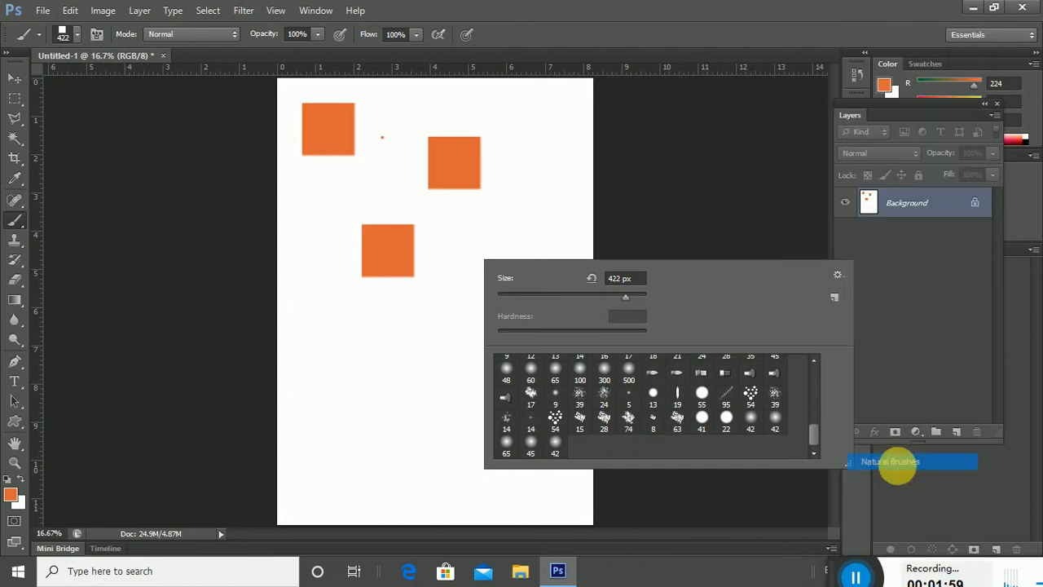
pyautogui.click(593, 225)
pyautogui.scroll(-2, 675, 412)
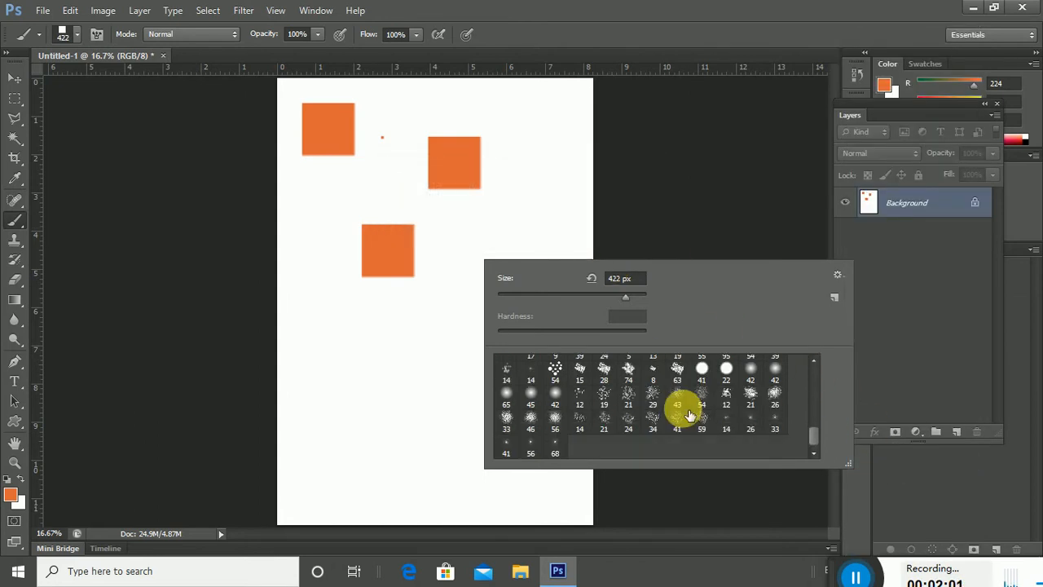
pyautogui.click(840, 275)
pyautogui.click(909, 447)
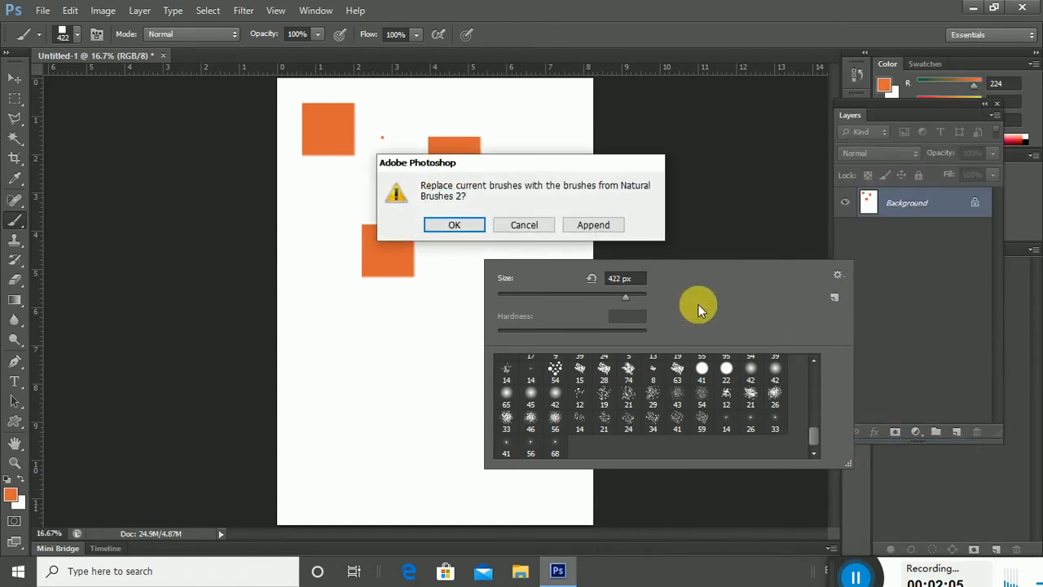
pyautogui.click(593, 225)
pyautogui.scroll(-1, 731, 436)
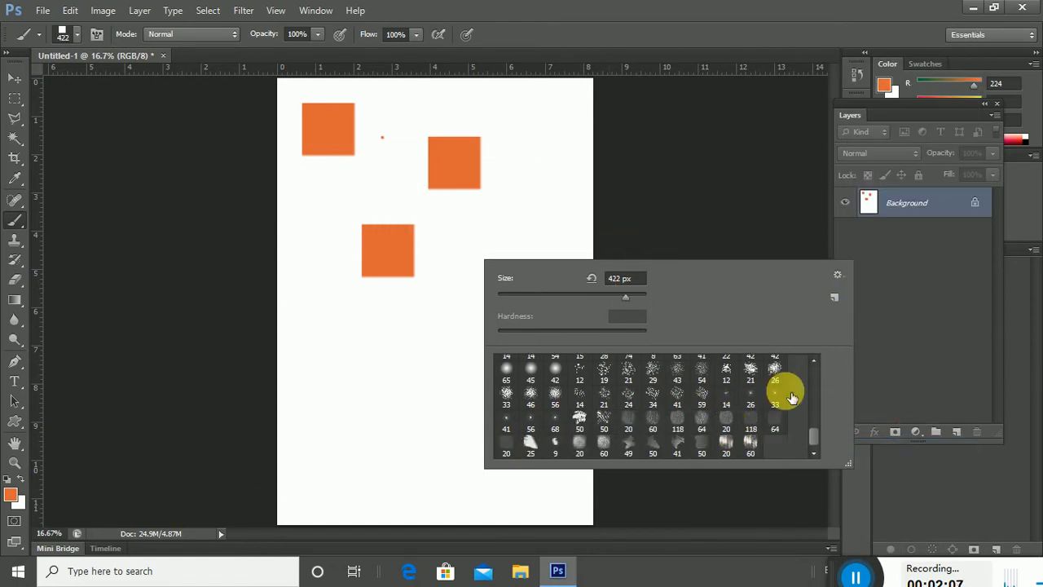
# Append the M Brushes set and scroll through the extended preset list.
pyautogui.click(838, 276)
pyautogui.click(896, 423)
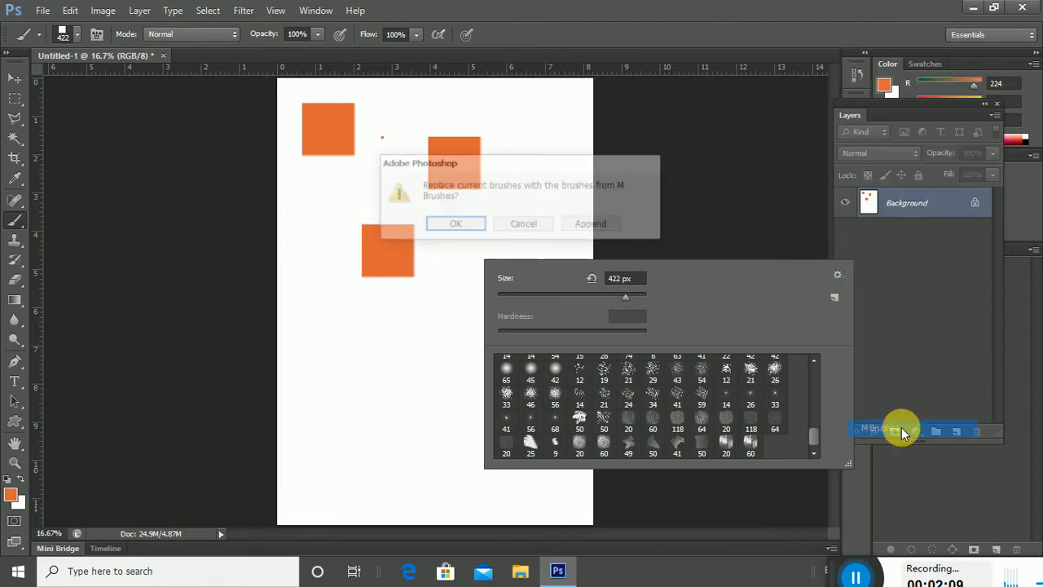
pyautogui.click(593, 225)
pyautogui.scroll(-1, 717, 375)
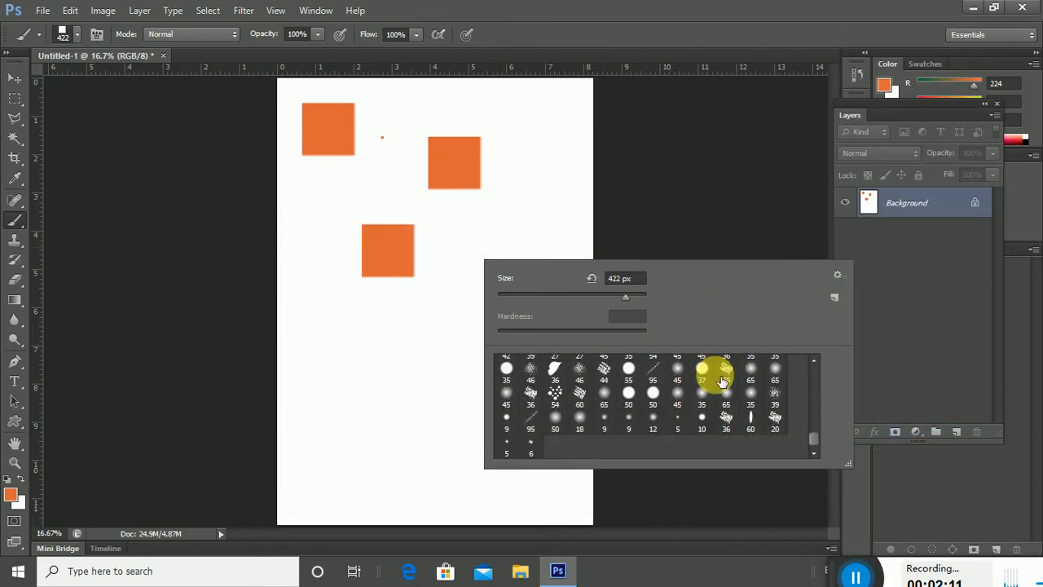
pyautogui.scroll(-4, 701, 412)
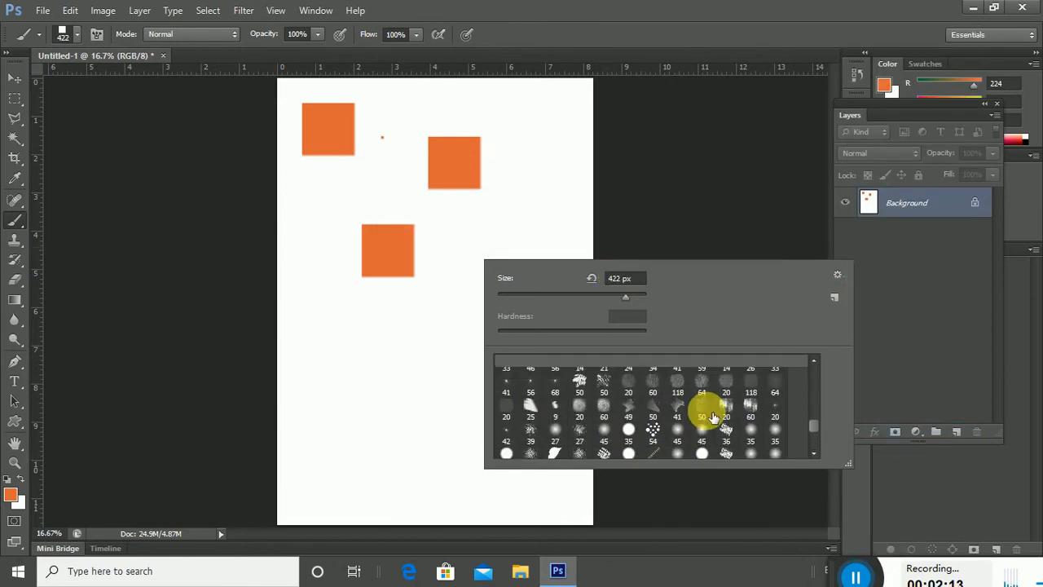
pyautogui.scroll(8, 709, 416)
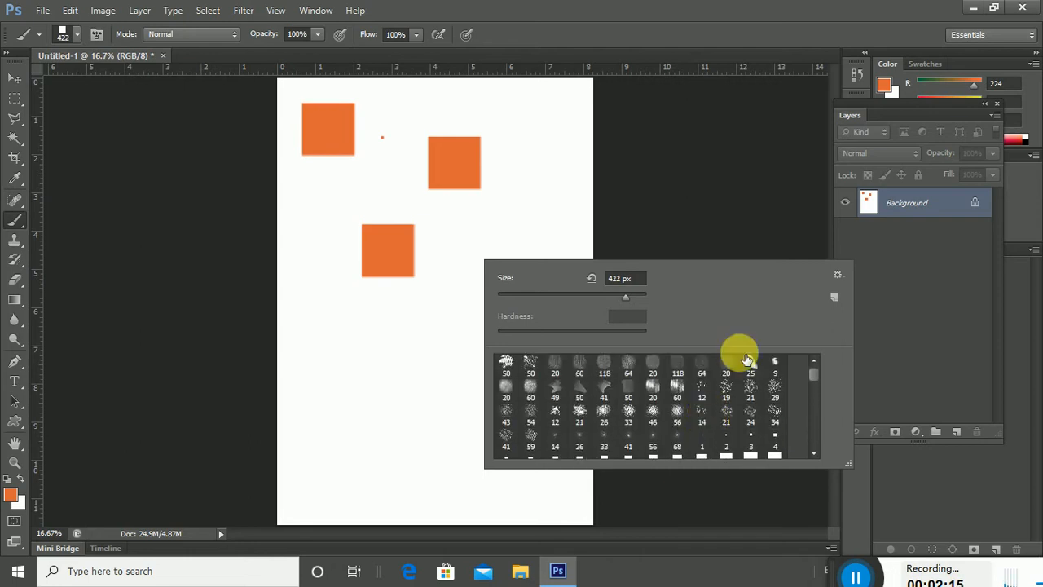
pyautogui.click(838, 274)
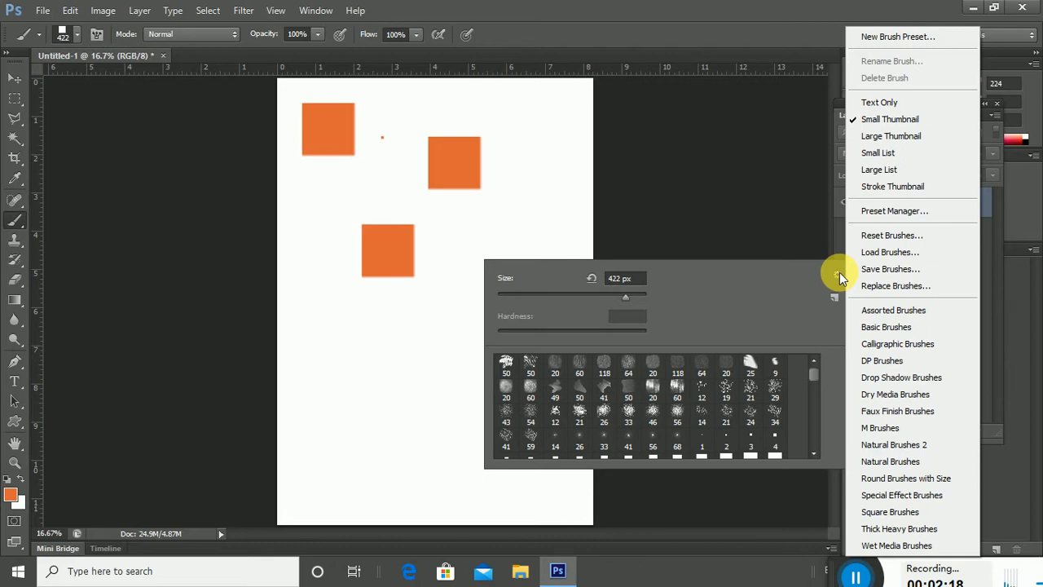
# Append the default brushes and select the 134 px grass brush preset.
pyautogui.click(892, 235)
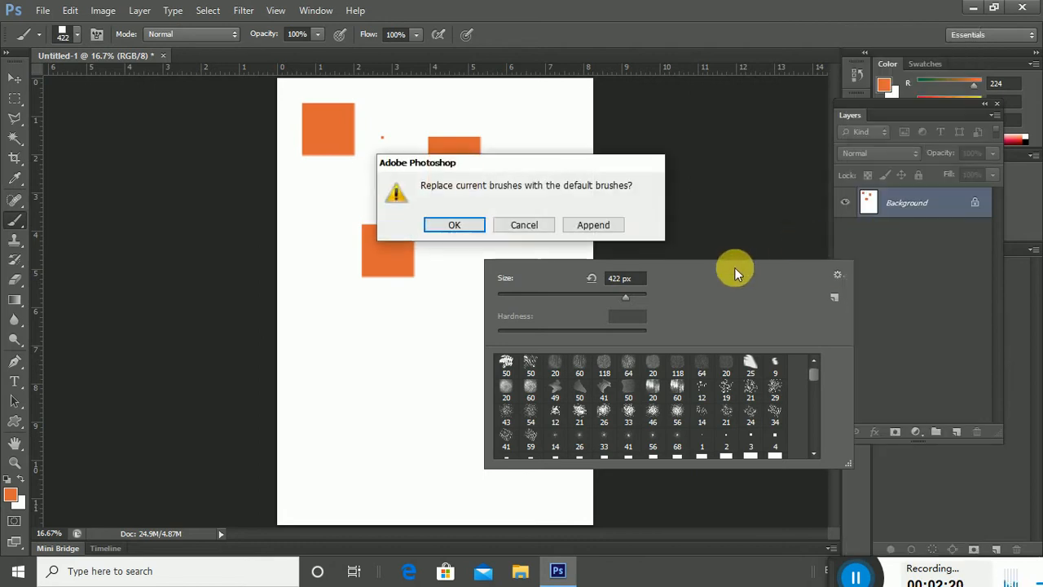
pyautogui.click(593, 225)
pyautogui.scroll(-4, 731, 431)
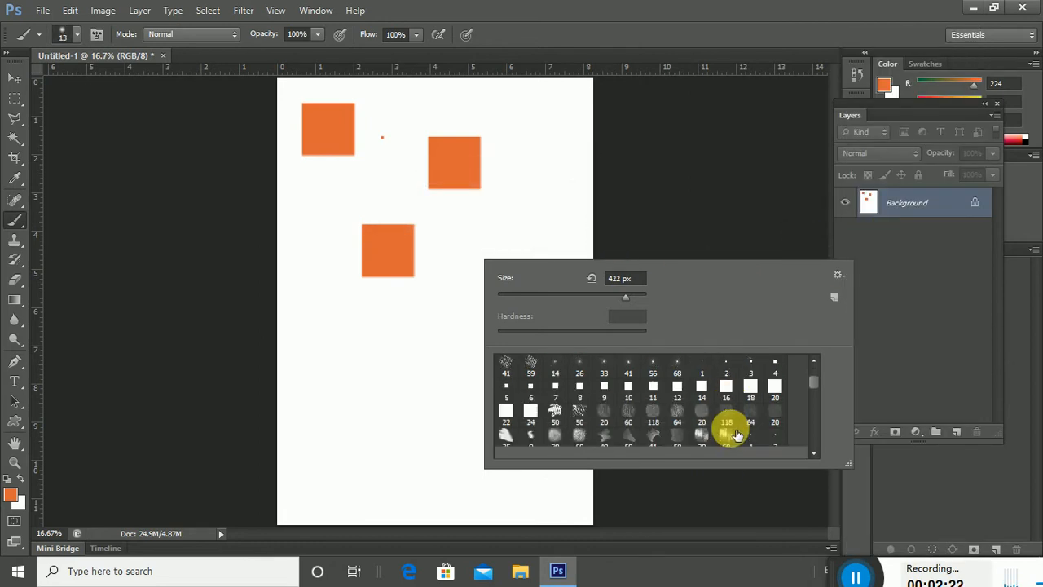
pyautogui.scroll(-8, 735, 434)
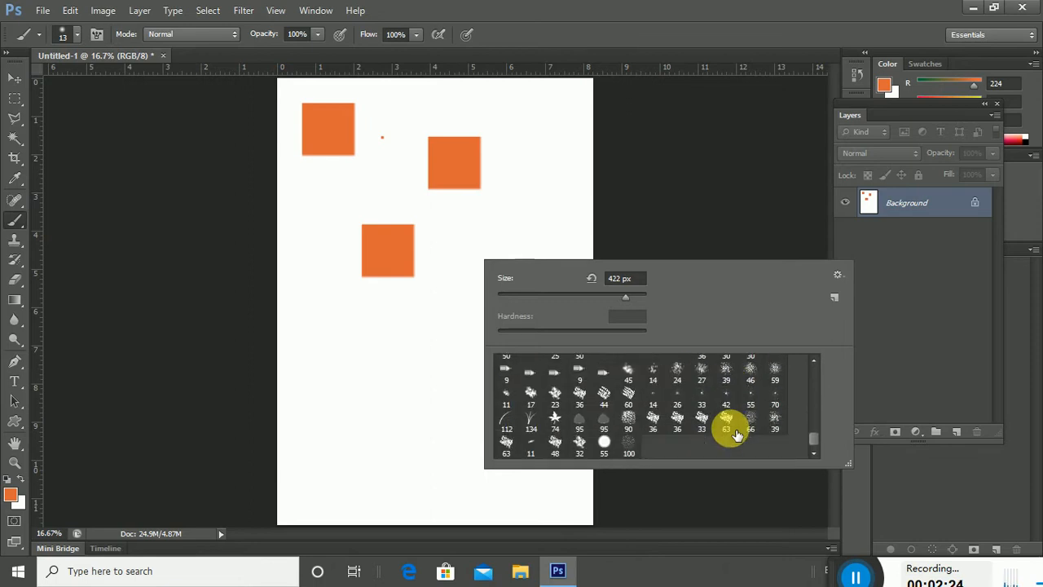
pyautogui.click(509, 422)
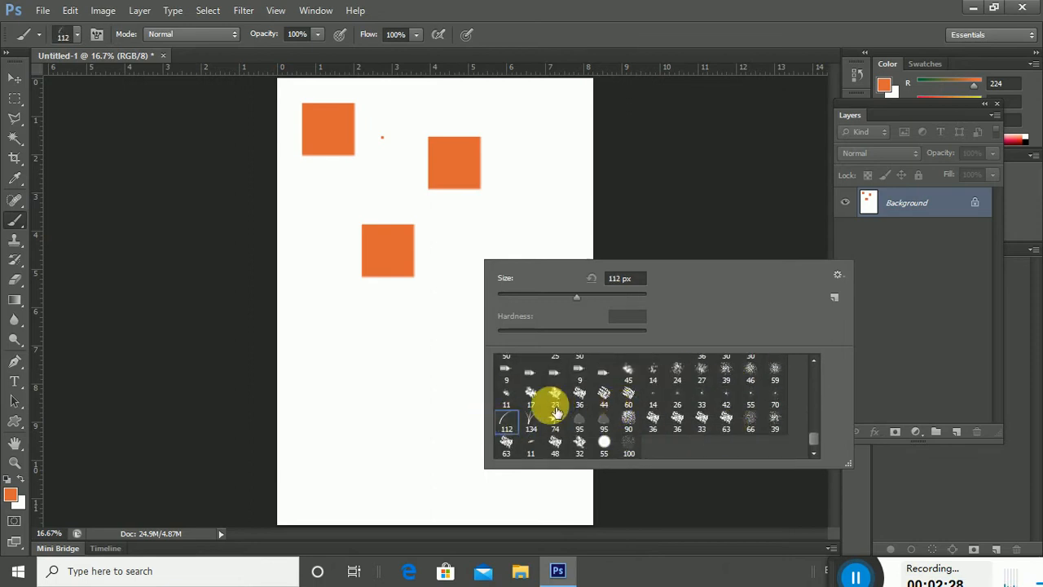
pyautogui.click(531, 420)
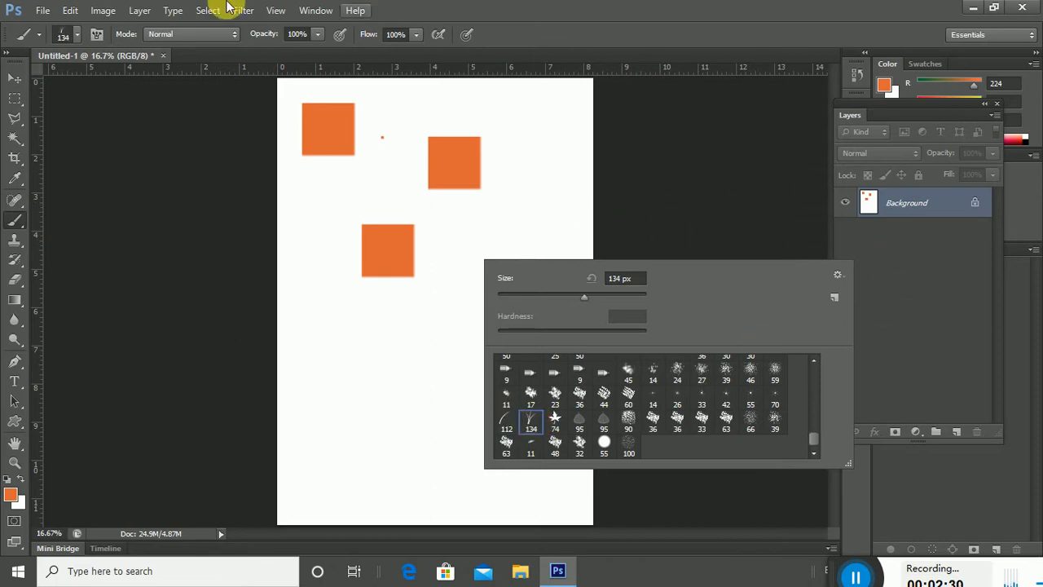
# Close Untitled-1 without saving its changes.
pyautogui.click(162, 56)
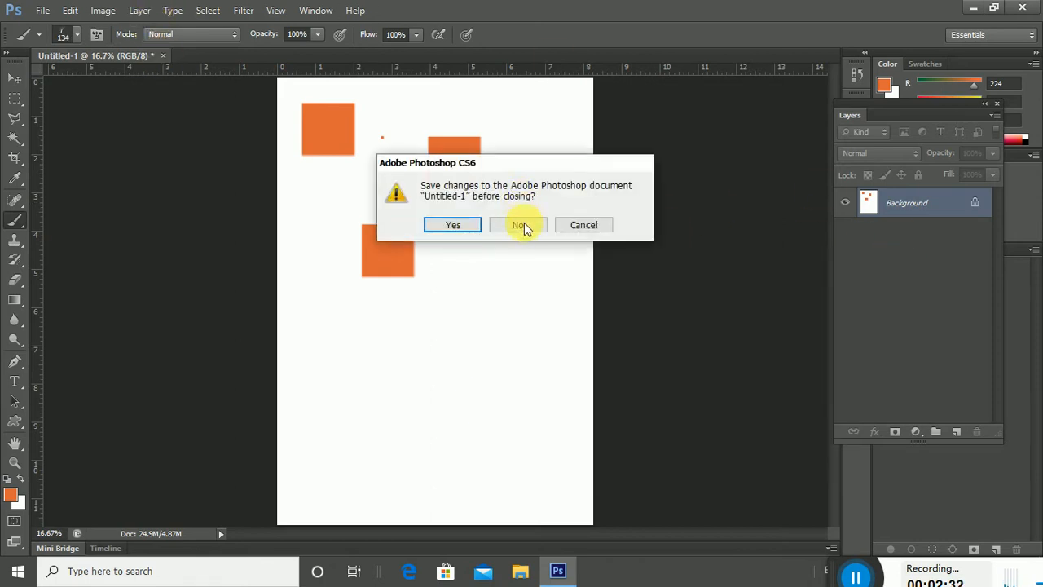
pyautogui.click(522, 224)
pyautogui.click(42, 10)
pyautogui.click(43, 10)
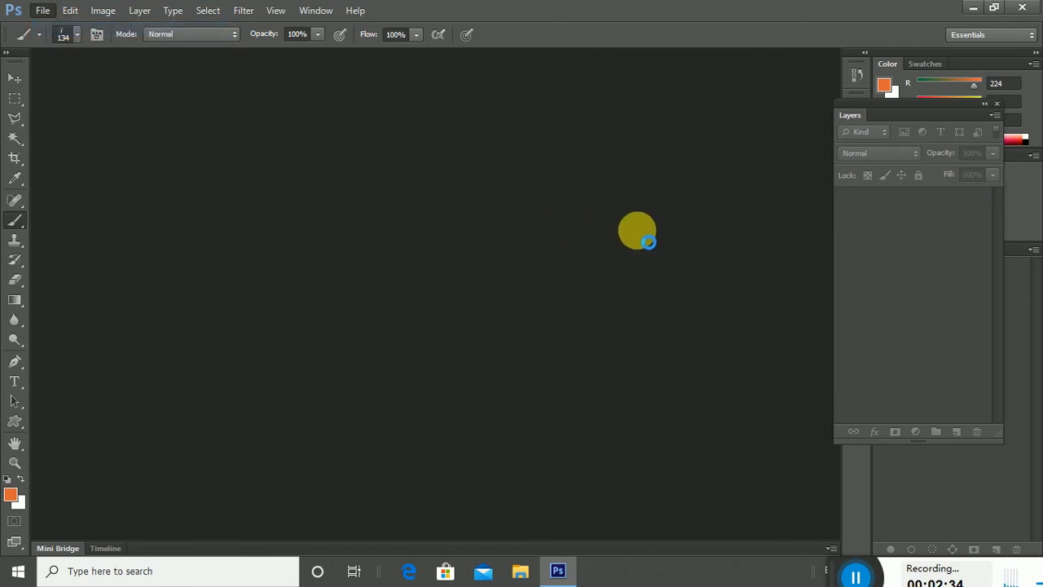
# Create a new document, rotate it 90° clockwise to landscape, and add a new layer.
pyautogui.click(661, 130)
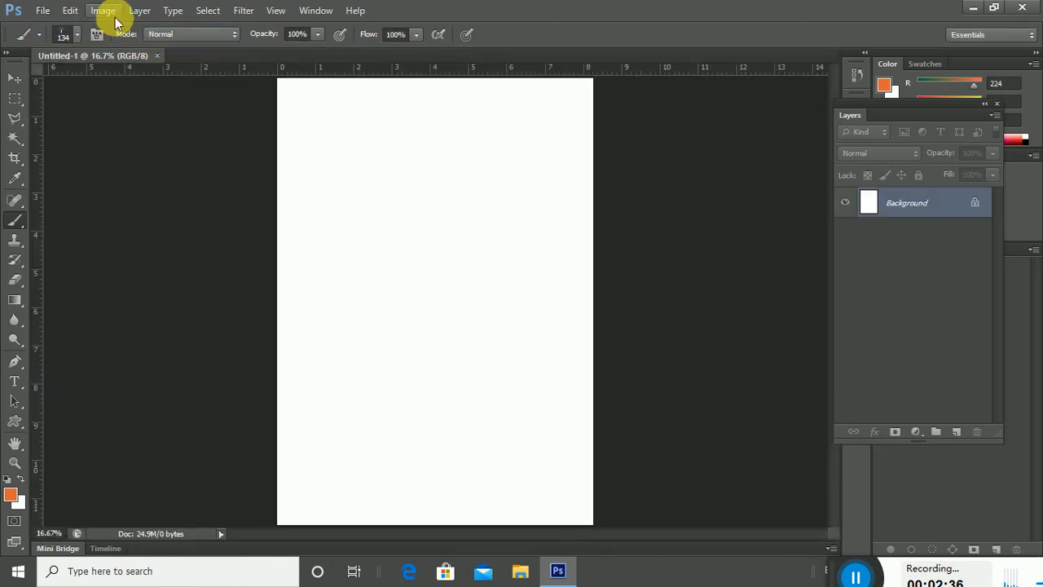
pyautogui.click(106, 10)
pyautogui.moveTo(168, 167)
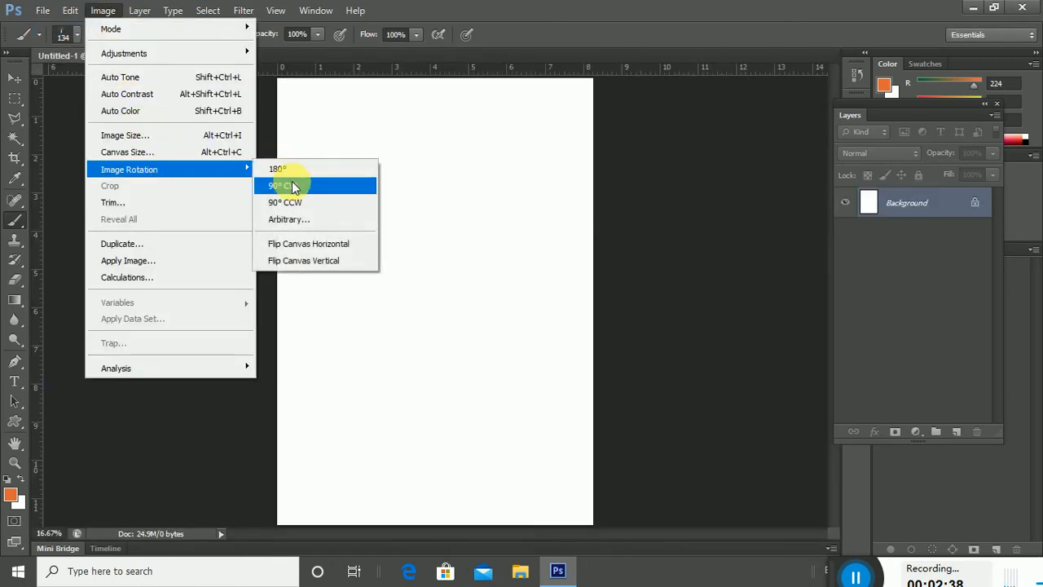
pyautogui.click(292, 185)
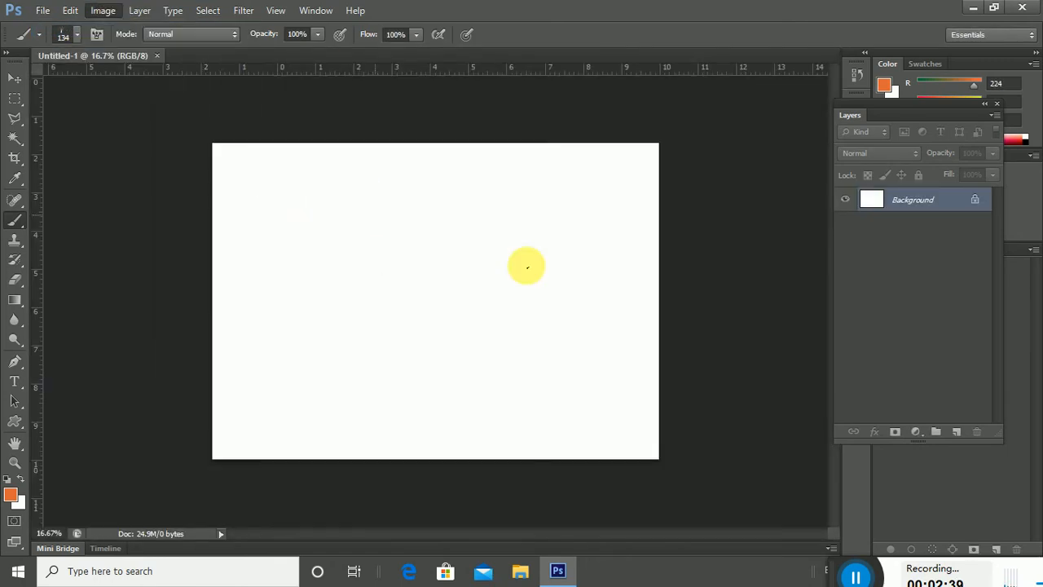
pyautogui.click(958, 436)
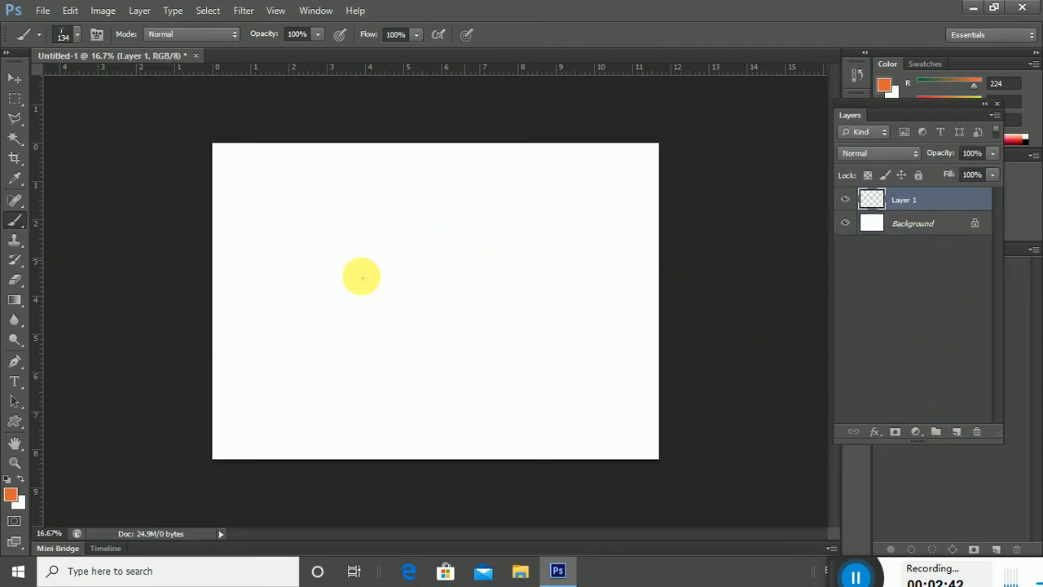
# Set the foreground colour to green #3fa816.
pyautogui.rightClick(280, 260)
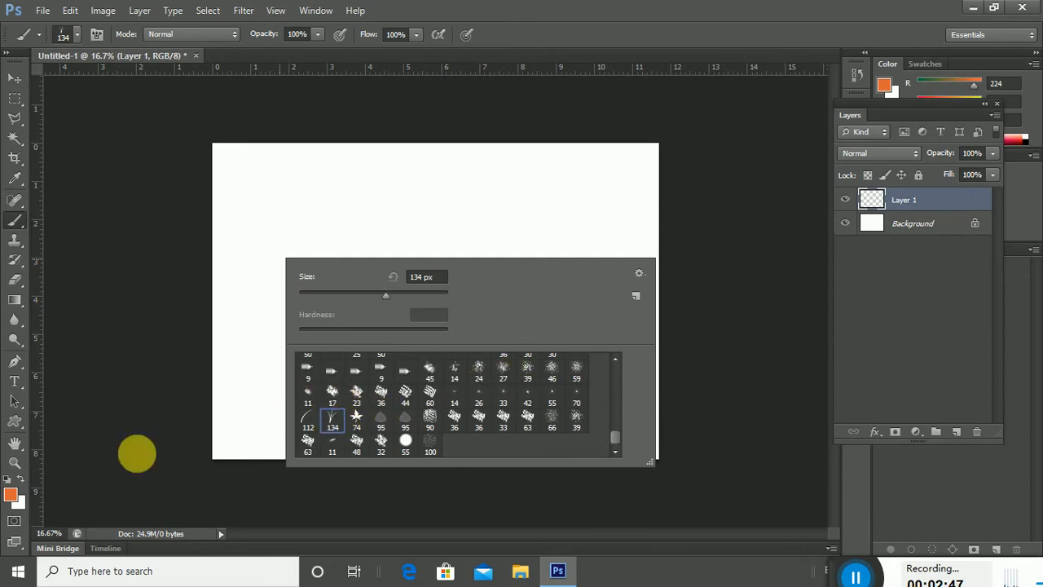
pyautogui.click(12, 496)
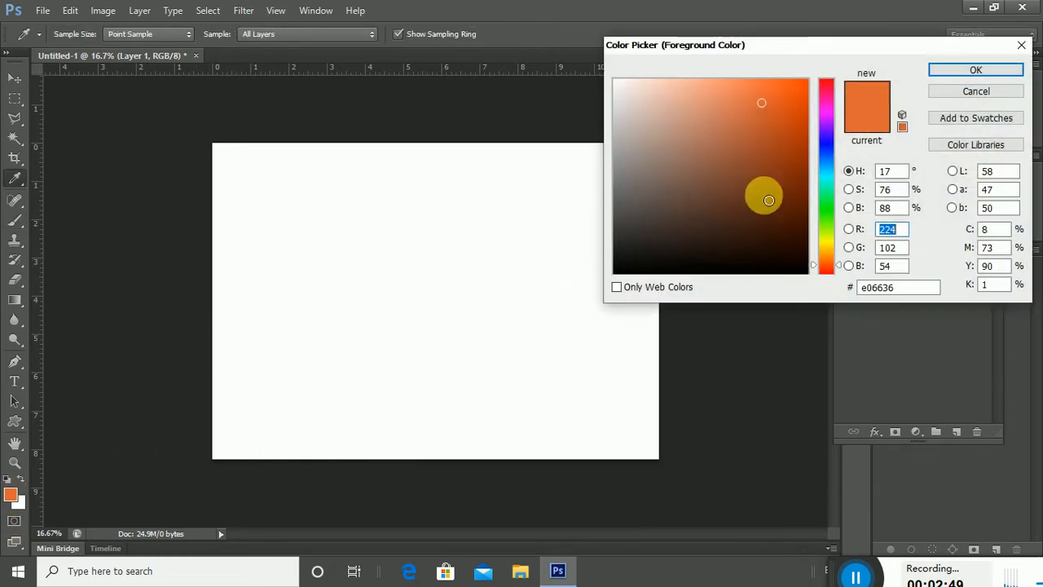
pyautogui.click(827, 219)
pyautogui.moveTo(791, 178); pyautogui.dragTo(782, 145)
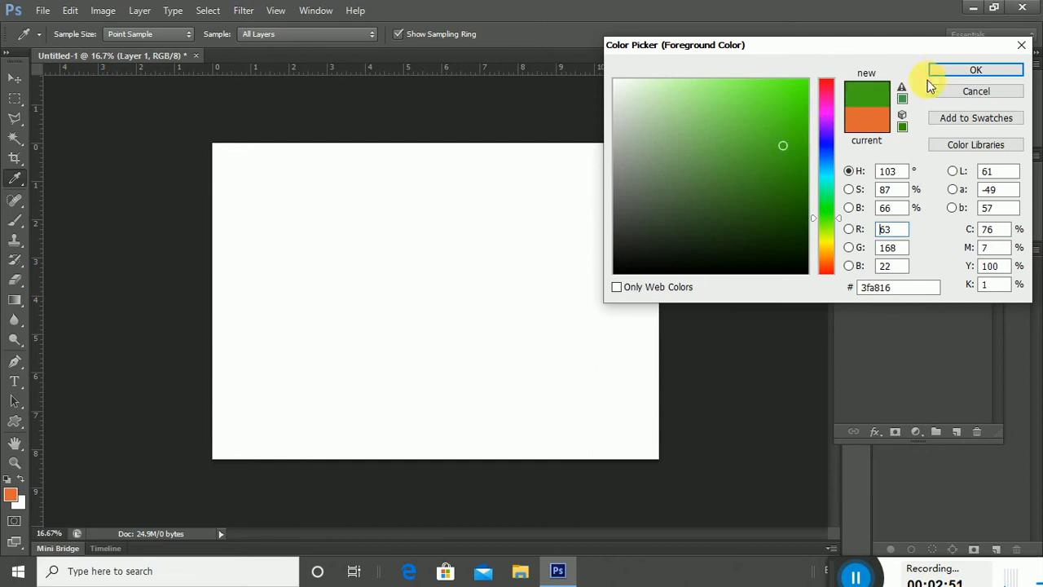
pyautogui.click(953, 71)
# Paint a 484 px green grass band along the bottom of Layer 1.
pyautogui.rightClick(431, 249)
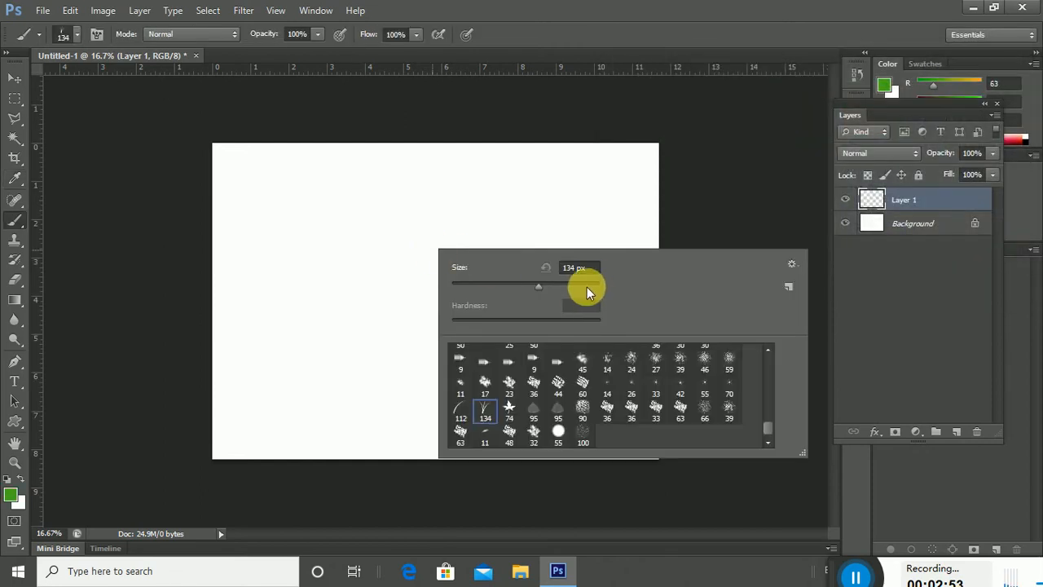
pyautogui.moveTo(268, 424)
pyautogui.mouseDown()
pyautogui.moveTo(393, 439)
pyautogui.moveTo(629, 445)
pyautogui.moveTo(452, 459)
pyautogui.moveTo(174, 448)
pyautogui.moveTo(293, 434)
pyautogui.moveTo(673, 443)
pyautogui.moveTo(537, 458)
pyautogui.moveTo(221, 430)
pyautogui.mouseUp()
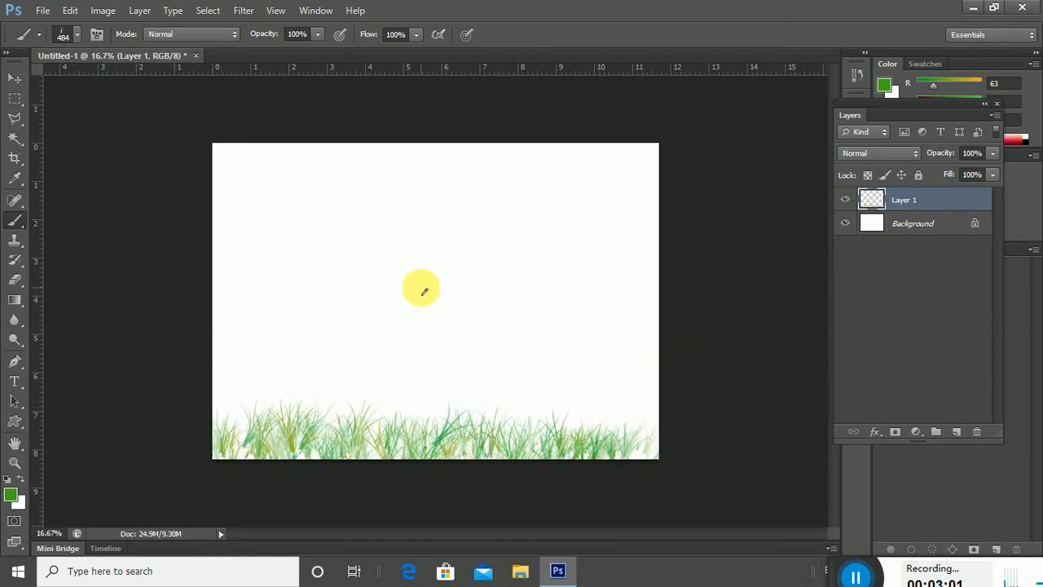
pyautogui.moveTo(204, 437)
pyautogui.mouseDown()
pyautogui.moveTo(433, 459)
pyautogui.moveTo(683, 453)
pyautogui.moveTo(206, 436)
pyautogui.mouseUp()
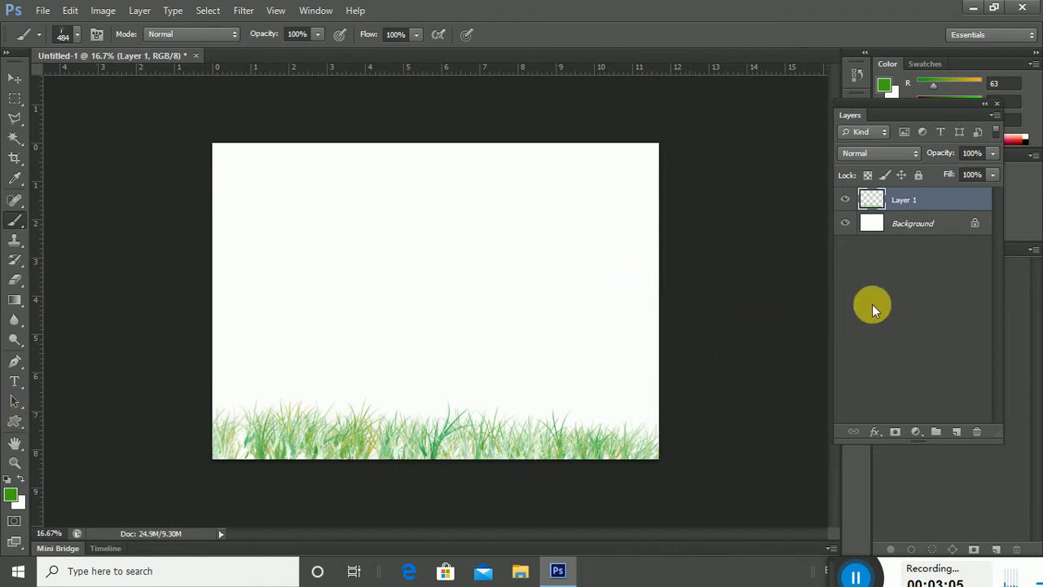
# Add Layer 2, hide the grass on Layer 1, and pick the 112 px brush preset.
pyautogui.click(957, 432)
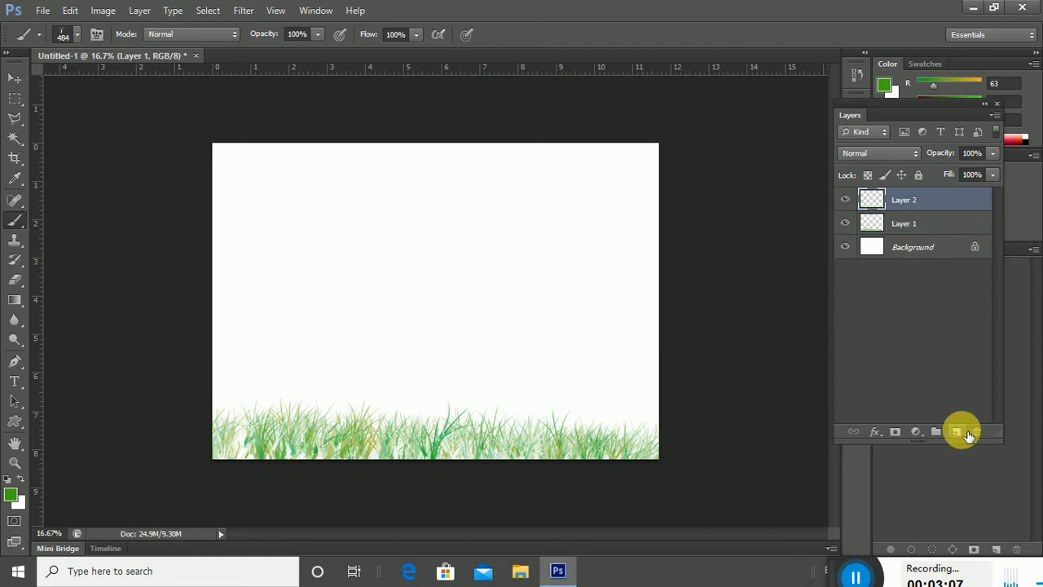
pyautogui.click(848, 220)
pyautogui.rightClick(342, 272)
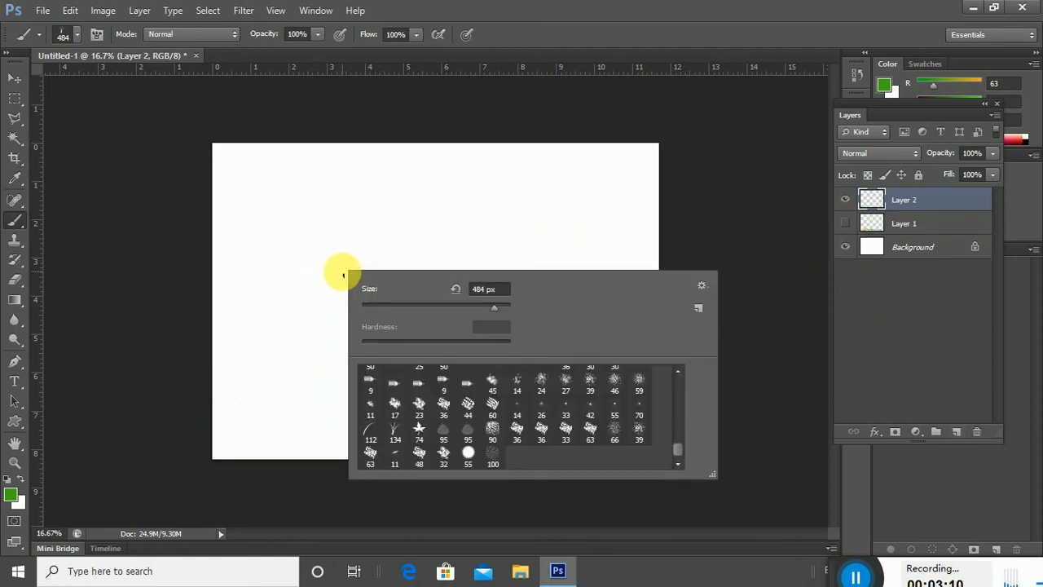
pyautogui.click(369, 429)
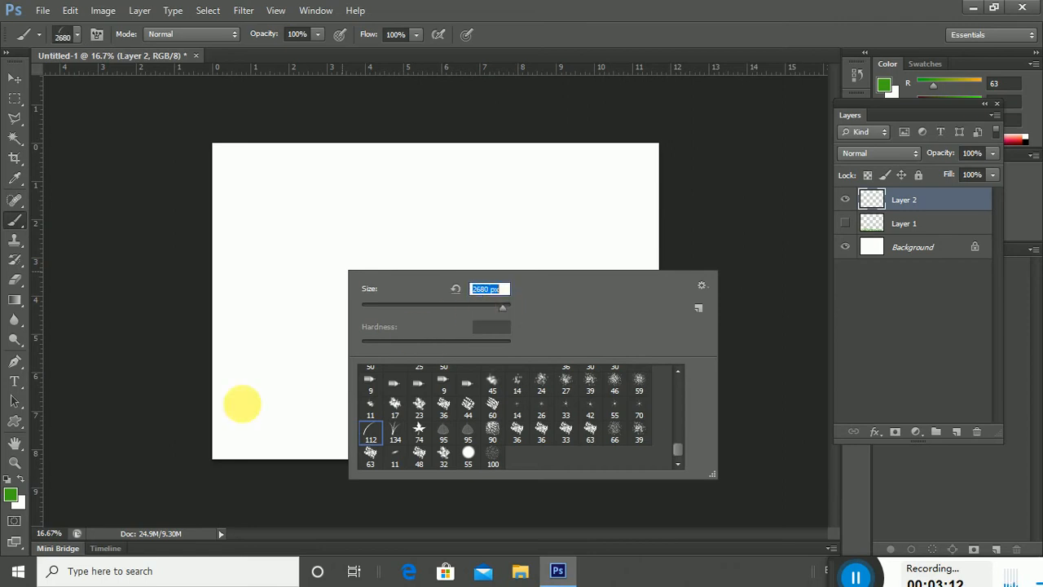
# Set the foreground colour to dark green #26800a.
pyautogui.click(12, 494)
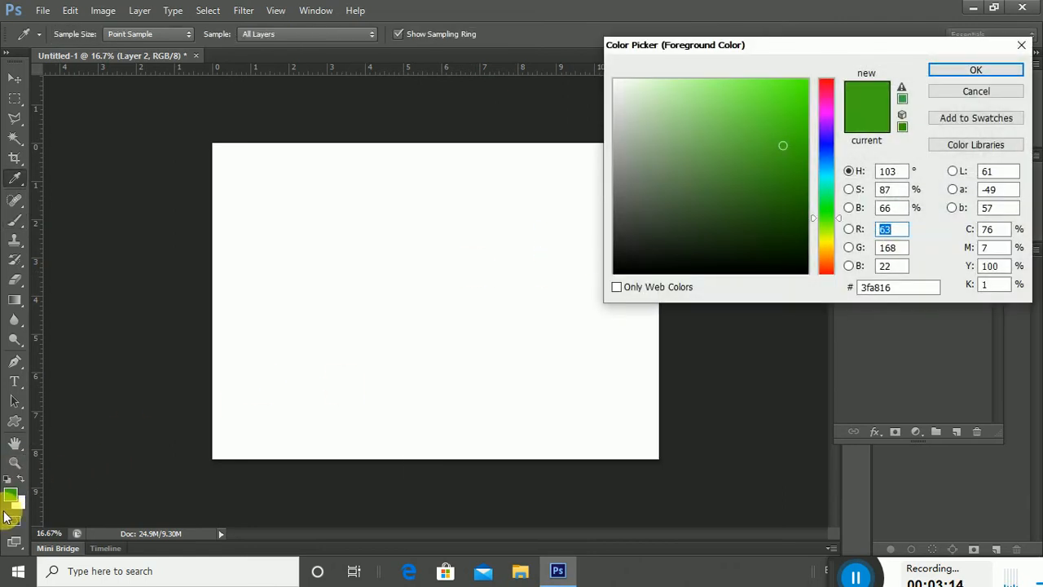
pyautogui.click(7, 514)
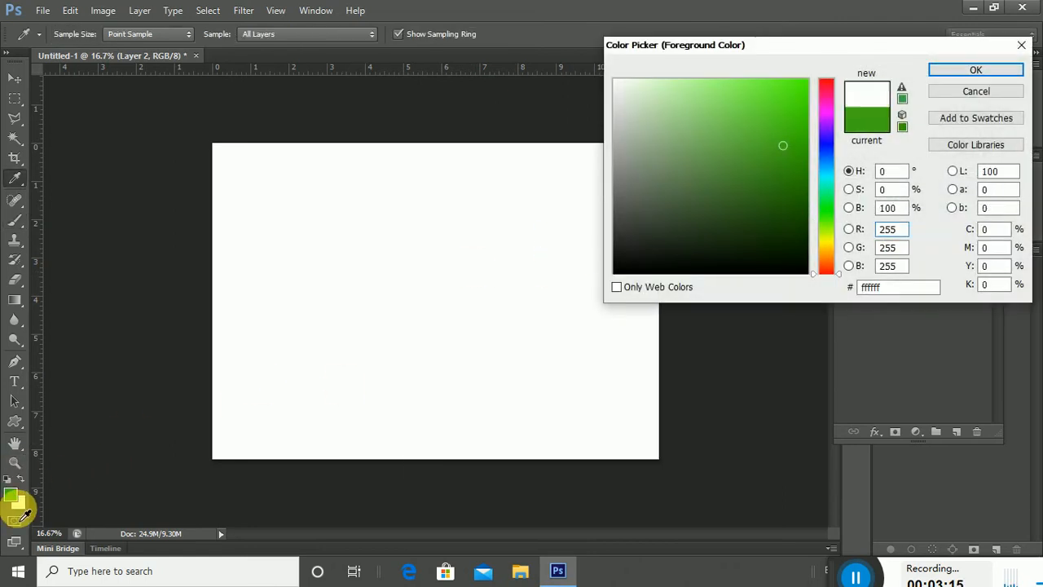
pyautogui.click(940, 74)
pyautogui.click(11, 497)
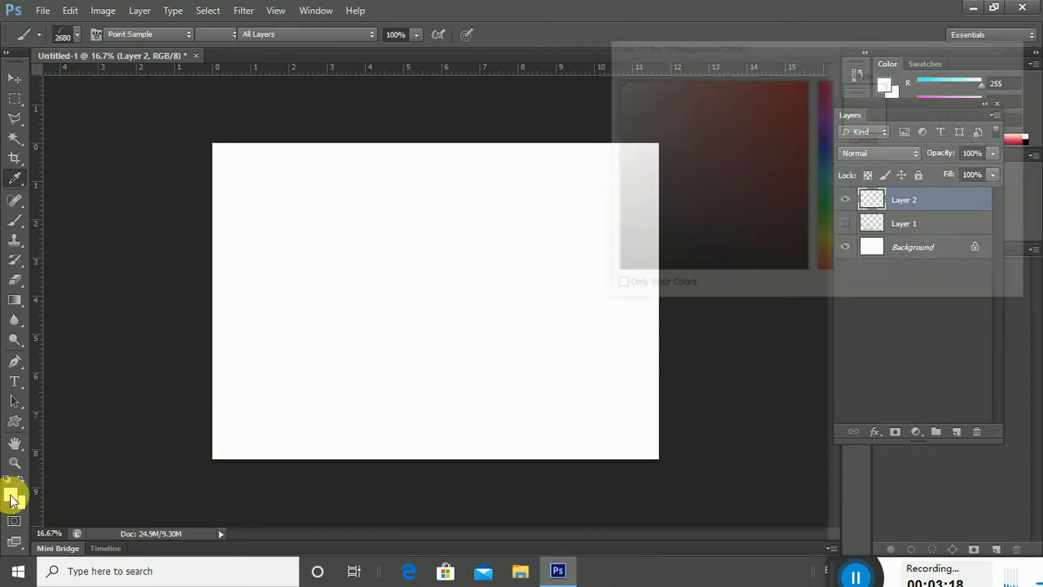
pyautogui.click(826, 216)
pyautogui.click(792, 177)
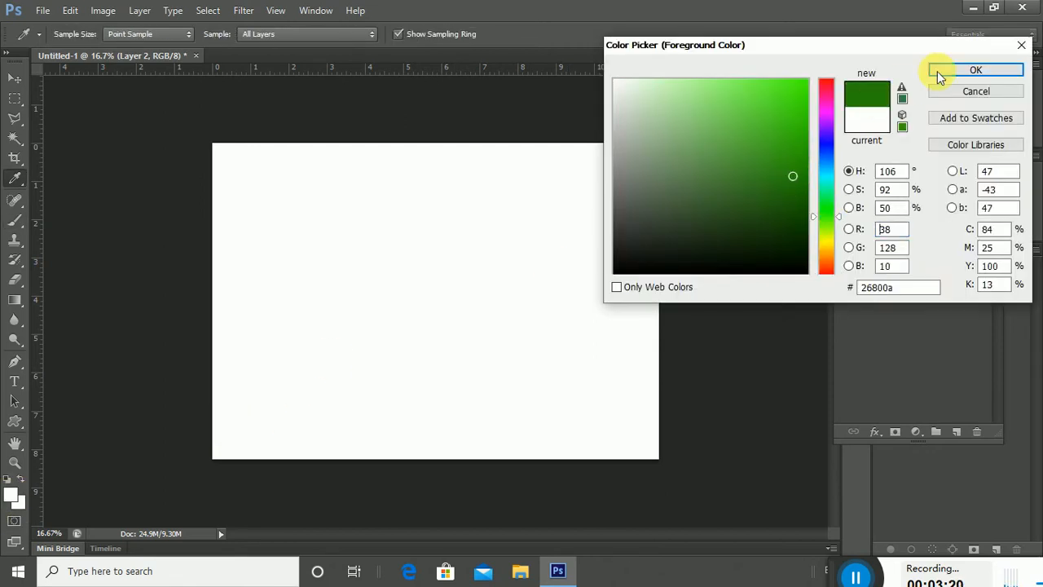
pyautogui.click(965, 71)
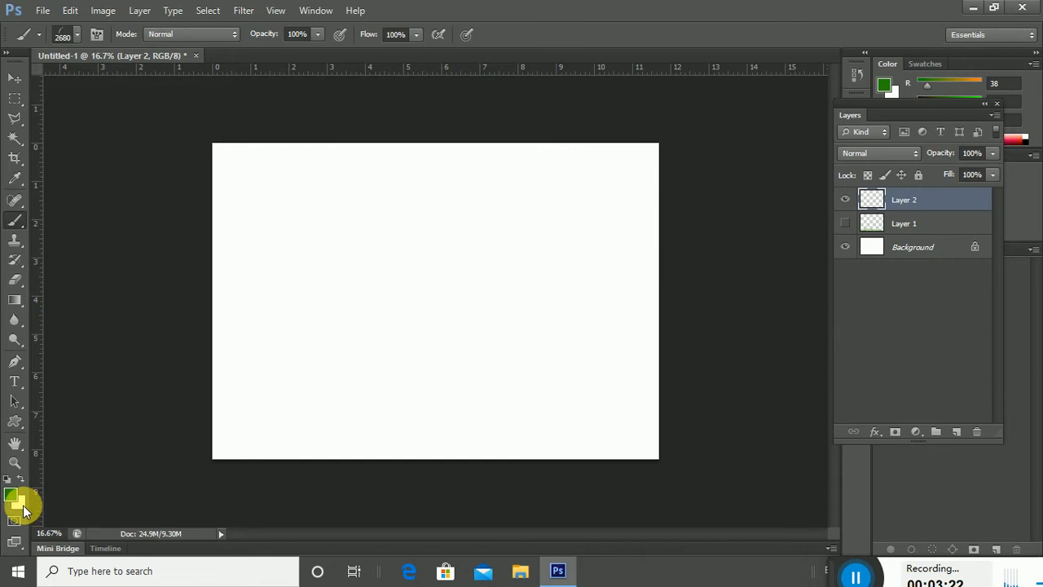
# Set the background colour to a light yellow-green.
pyautogui.click(20, 503)
pyautogui.moveTo(825, 202); pyautogui.dragTo(826, 233)
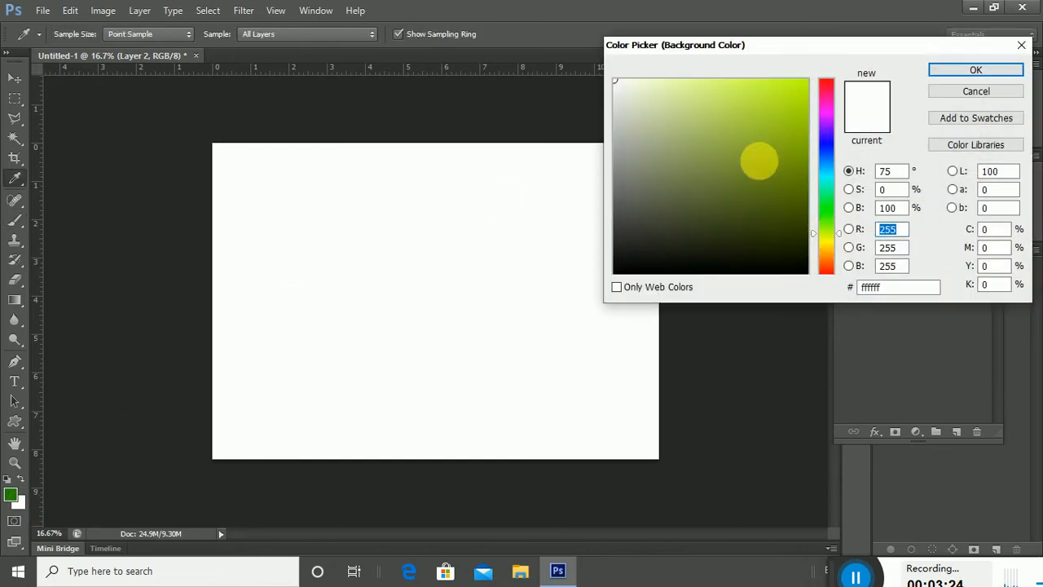
pyautogui.moveTo(752, 101); pyautogui.dragTo(732, 92)
pyautogui.click(977, 71)
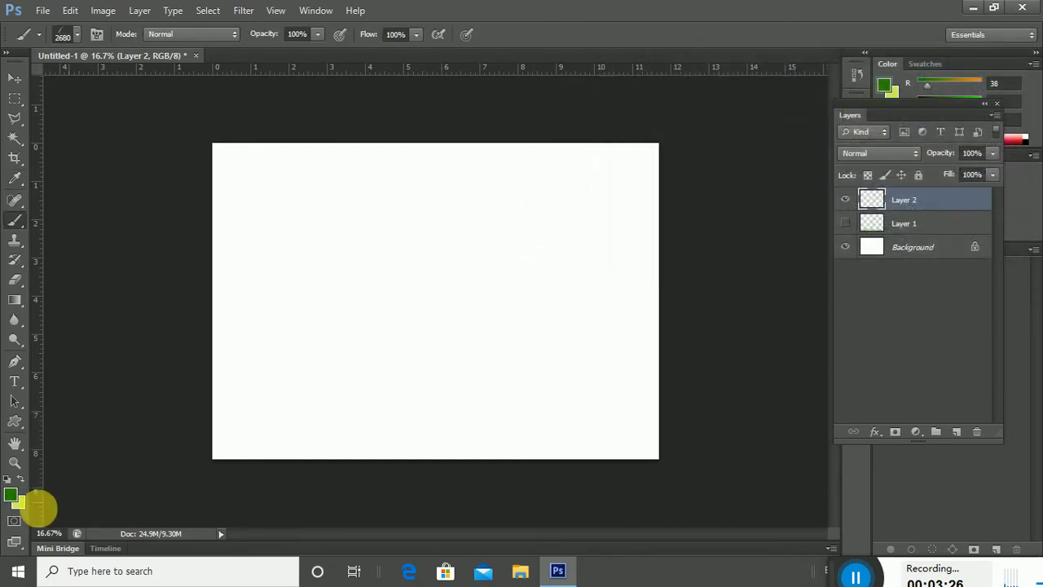
pyautogui.click(317, 10)
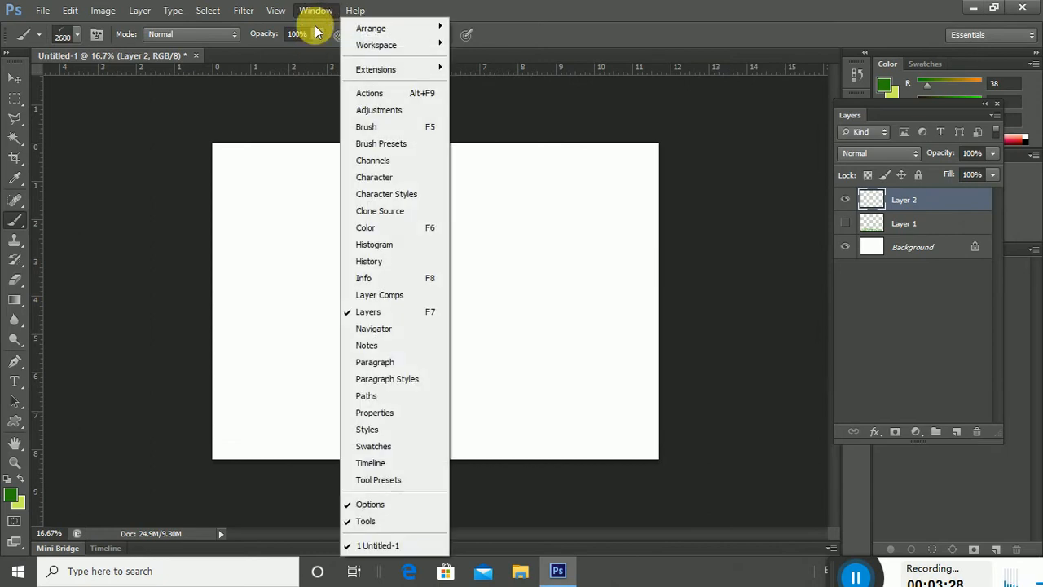
# Open the Brush panel, adjust size jitter, and set scatter to 114% with count 1.
pyautogui.click(410, 130)
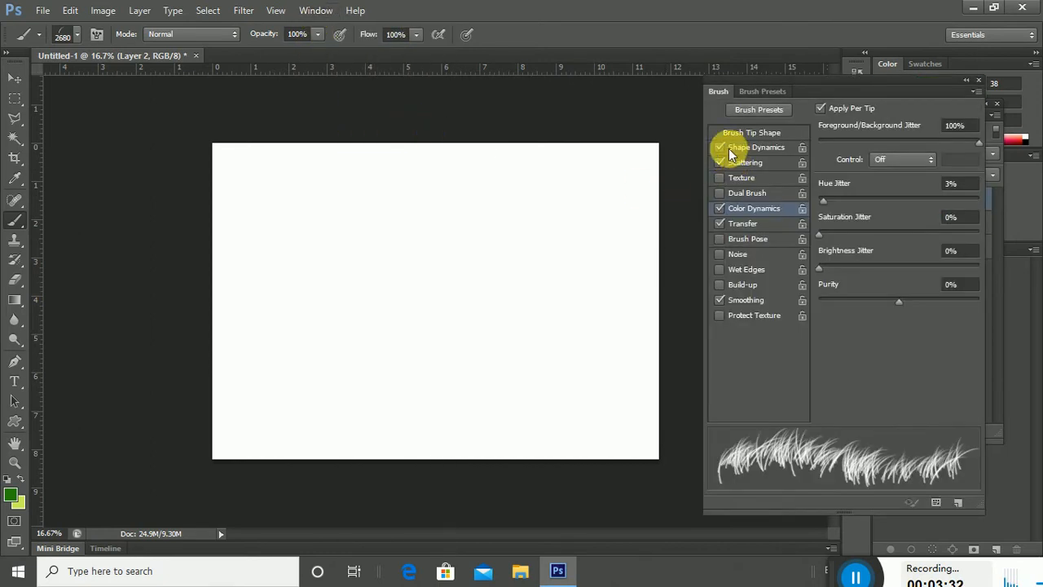
pyautogui.click(757, 148)
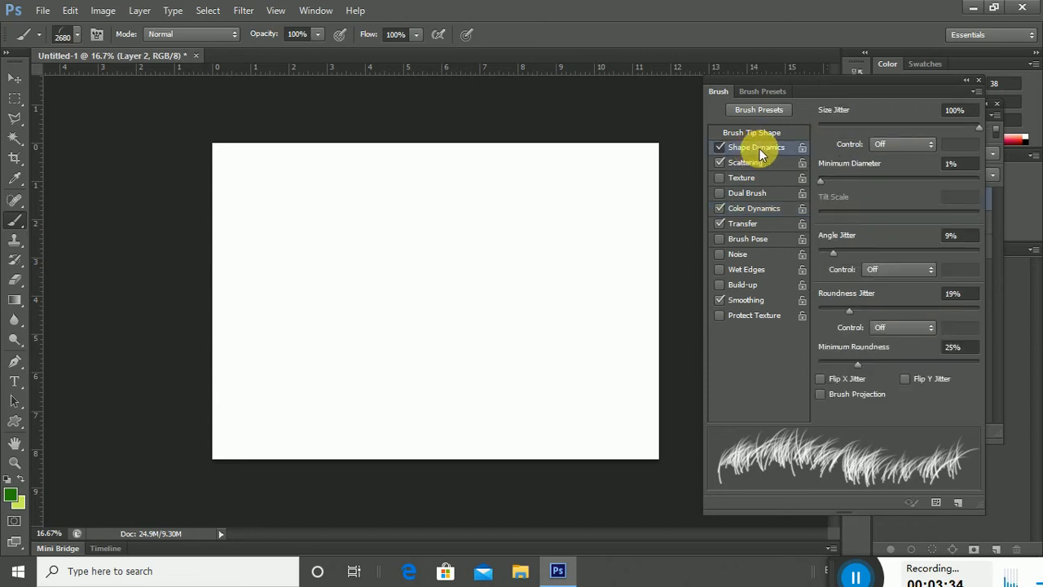
pyautogui.moveTo(982, 129)
pyautogui.mouseDown()
pyautogui.moveTo(856, 136)
pyautogui.moveTo(989, 134)
pyautogui.moveTo(894, 133)
pyautogui.moveTo(915, 130)
pyautogui.mouseUp()
pyautogui.click(749, 164)
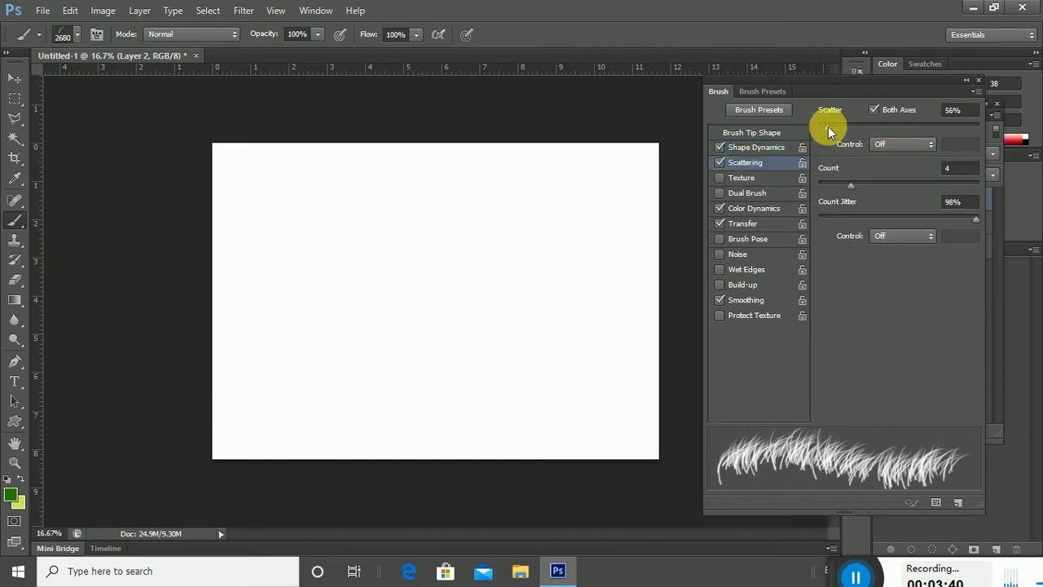
pyautogui.moveTo(828, 126)
pyautogui.mouseDown()
pyautogui.moveTo(897, 123)
pyautogui.moveTo(831, 123)
pyautogui.mouseUp()
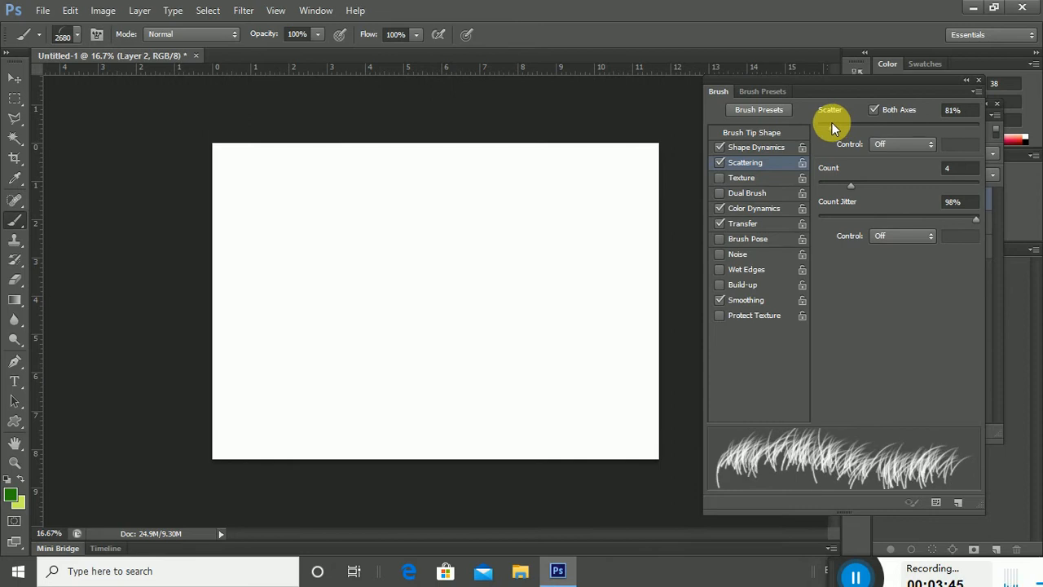
pyautogui.moveTo(851, 186)
pyautogui.mouseDown()
pyautogui.moveTo(814, 190)
pyautogui.moveTo(829, 188)
pyautogui.mouseUp()
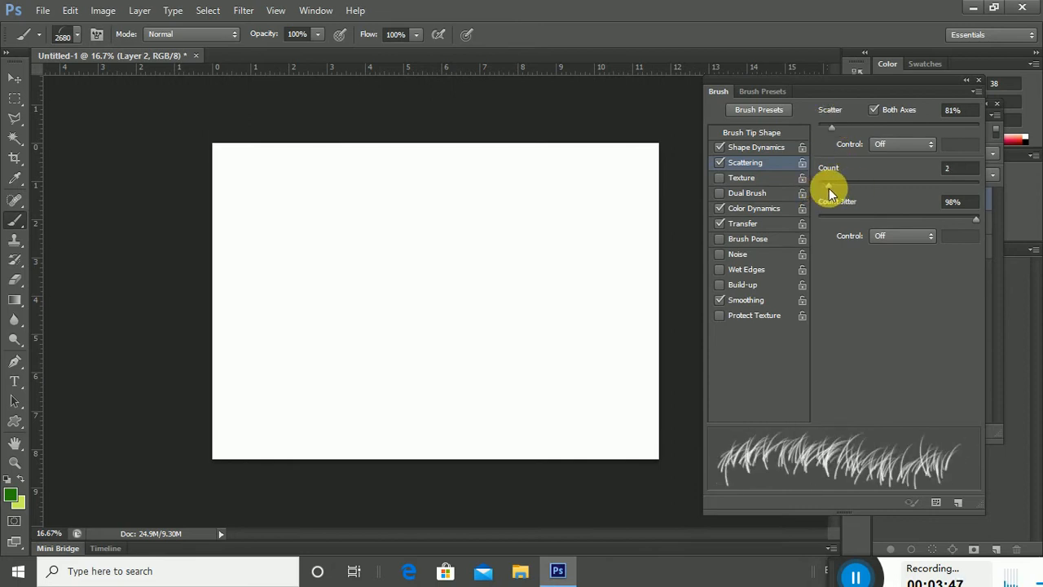
pyautogui.moveTo(828, 131)
pyautogui.mouseDown()
pyautogui.moveTo(852, 124)
pyautogui.moveTo(836, 126)
pyautogui.mouseUp()
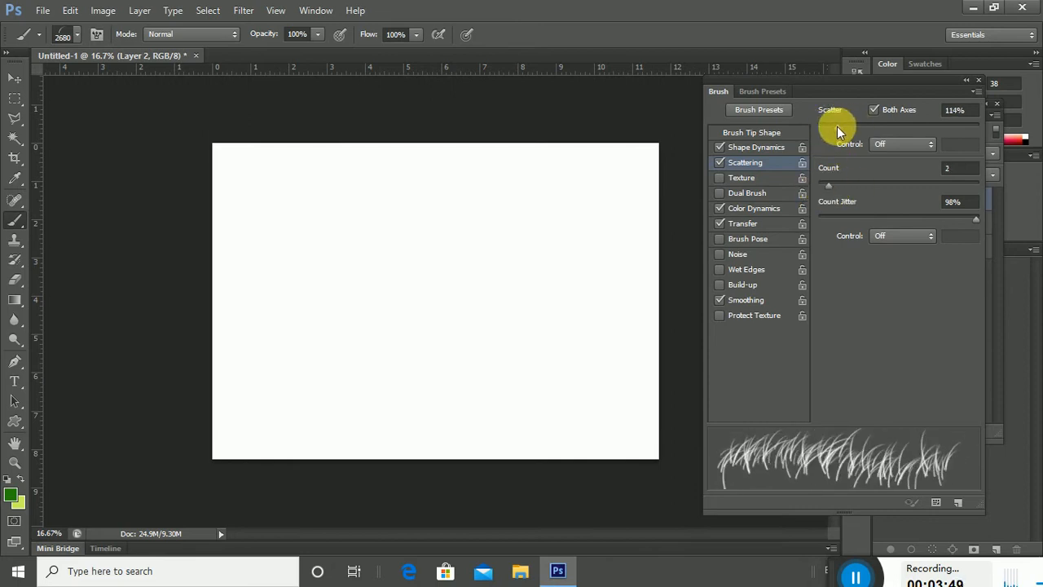
pyautogui.moveTo(830, 188); pyautogui.dragTo(819, 186)
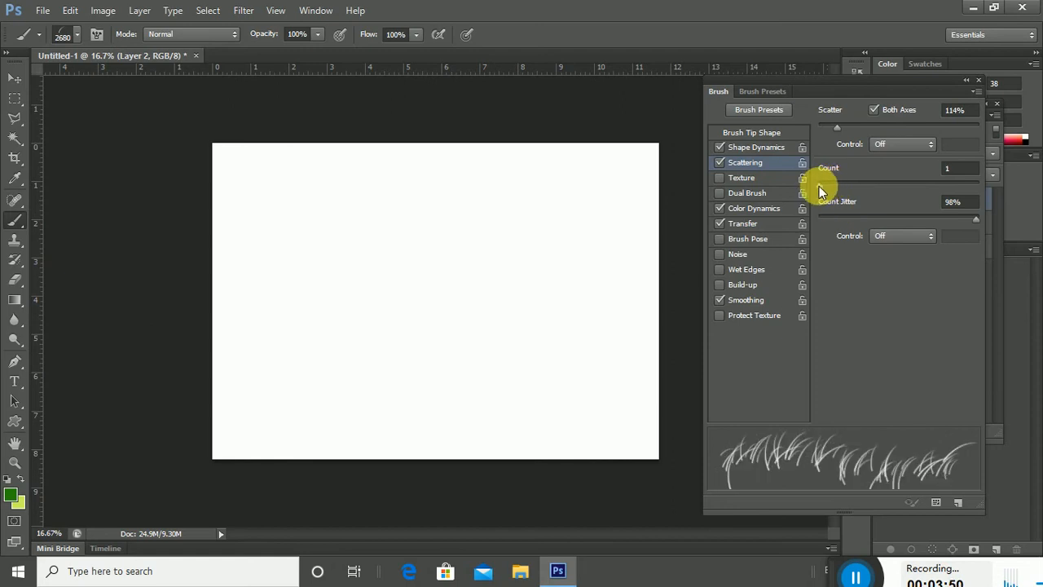
# Raise size jitter to 93% and set Color Dynamics saturation jitter to 1%.
pyautogui.click(754, 148)
pyautogui.moveTo(920, 128); pyautogui.dragTo(967, 120)
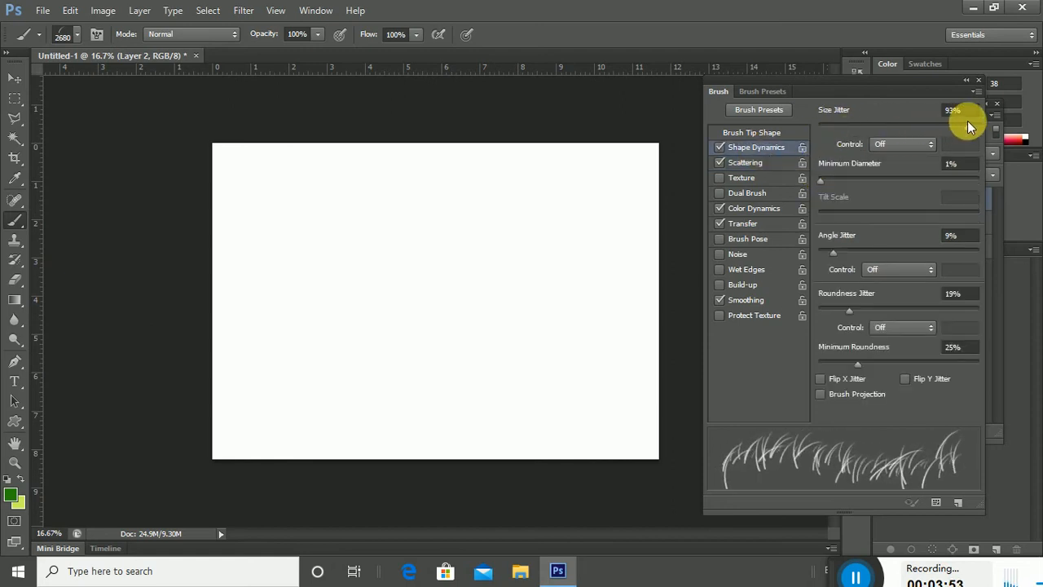
pyautogui.click(756, 208)
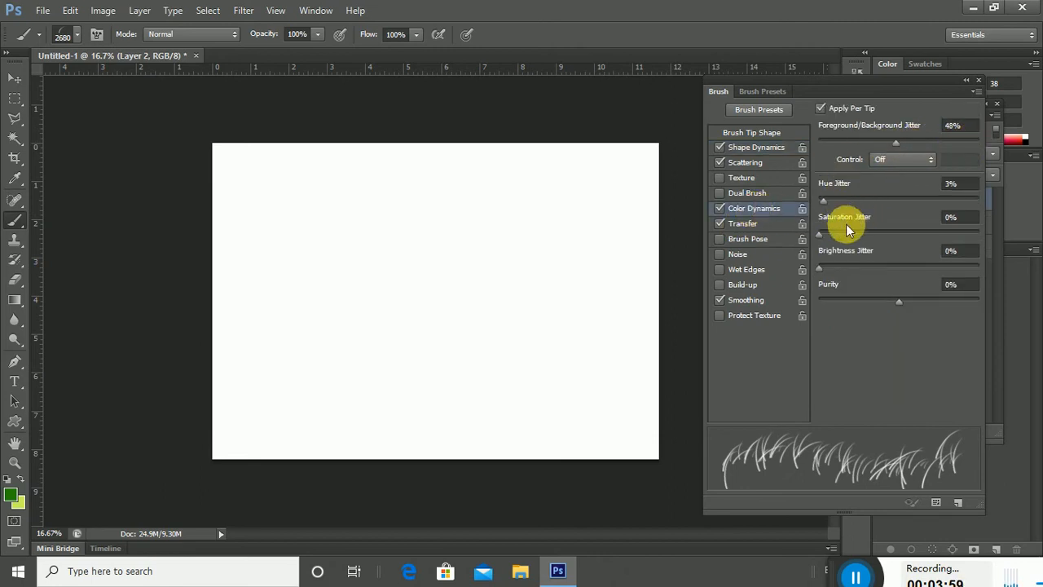
pyautogui.moveTo(822, 234)
pyautogui.mouseDown()
pyautogui.moveTo(866, 233)
pyautogui.moveTo(822, 249)
pyautogui.mouseUp()
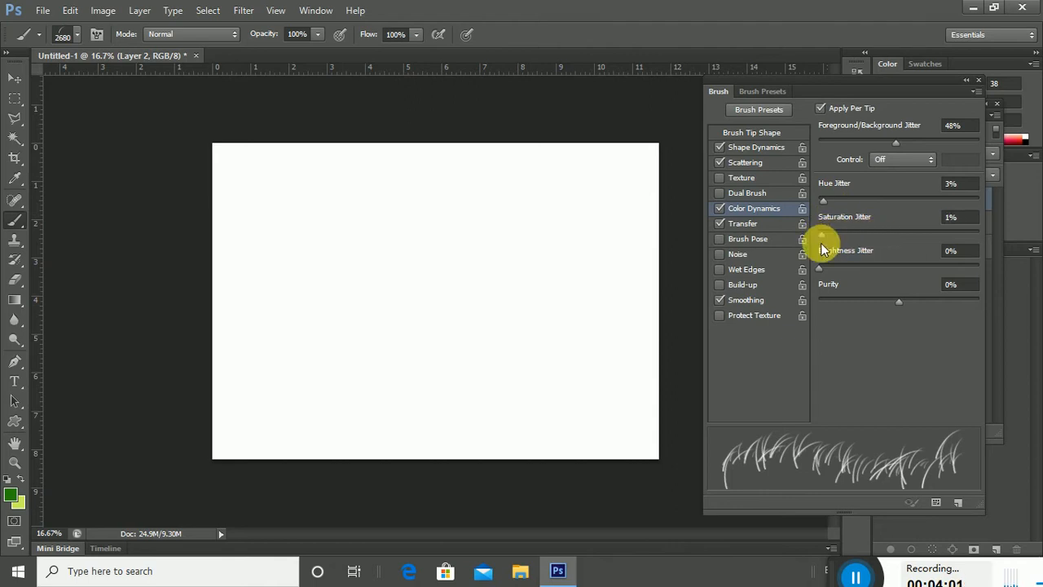
# Turn on Smoothing, try a grass test stroke, and undo it.
pyautogui.click(747, 299)
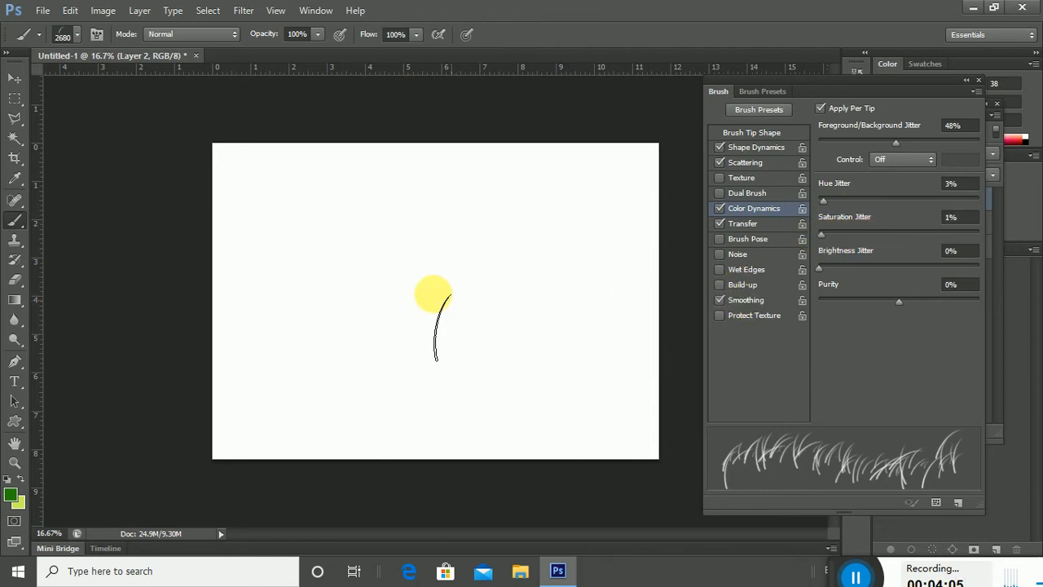
pyautogui.moveTo(226, 429); pyautogui.dragTo(423, 446)
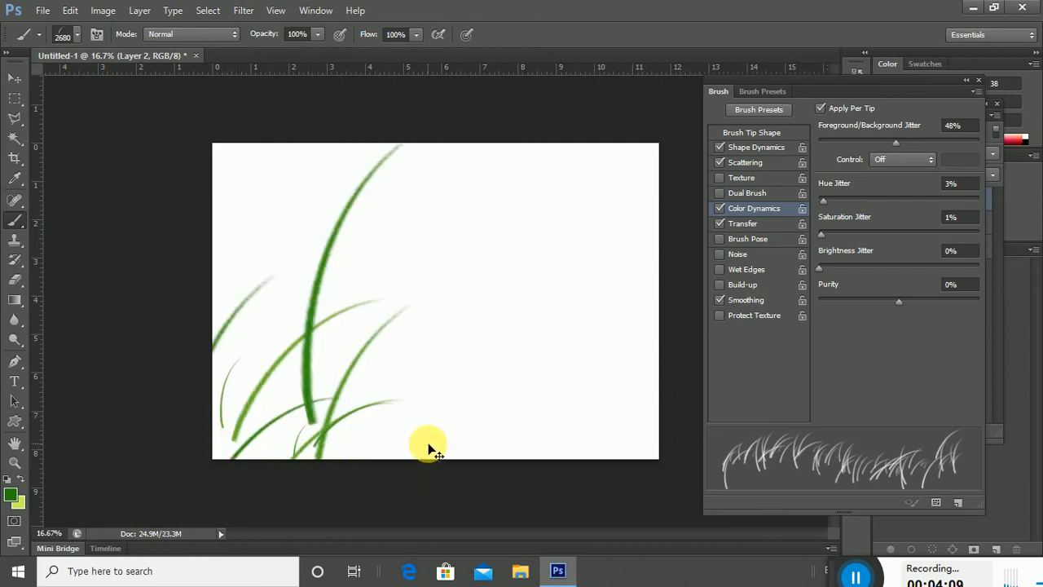
pyautogui.hotkey('ctrl', 'z')
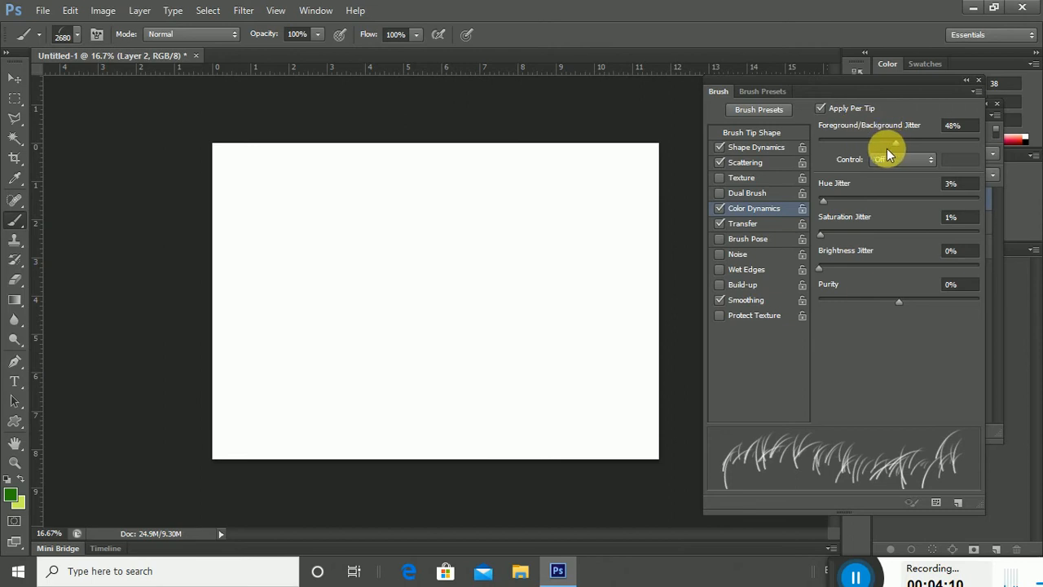
# Paint a thin grass strip along the bottom at 298 px, then set scatter to 0%.
pyautogui.click(757, 147)
pyautogui.click(745, 164)
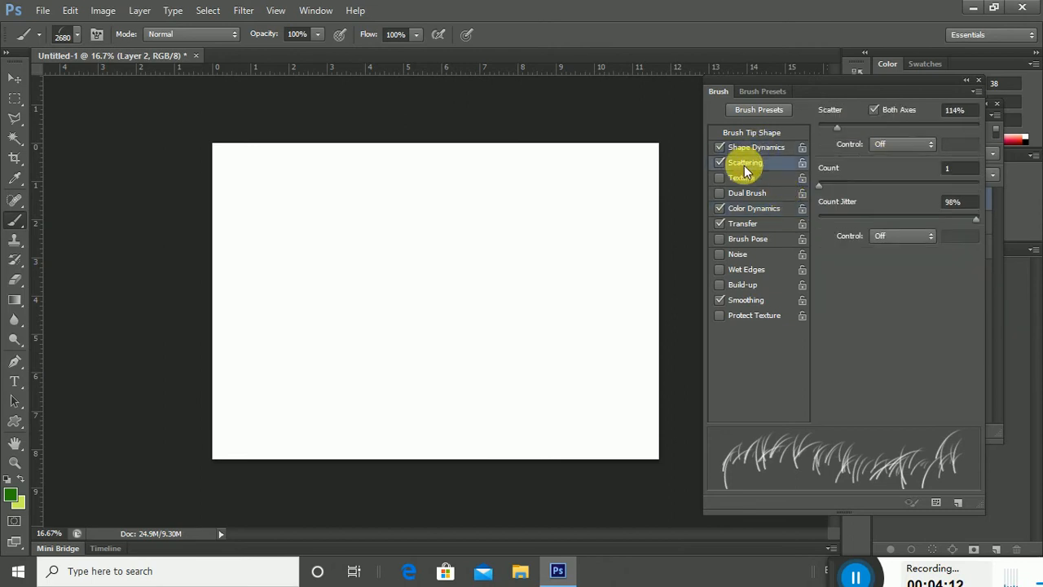
pyautogui.click(754, 146)
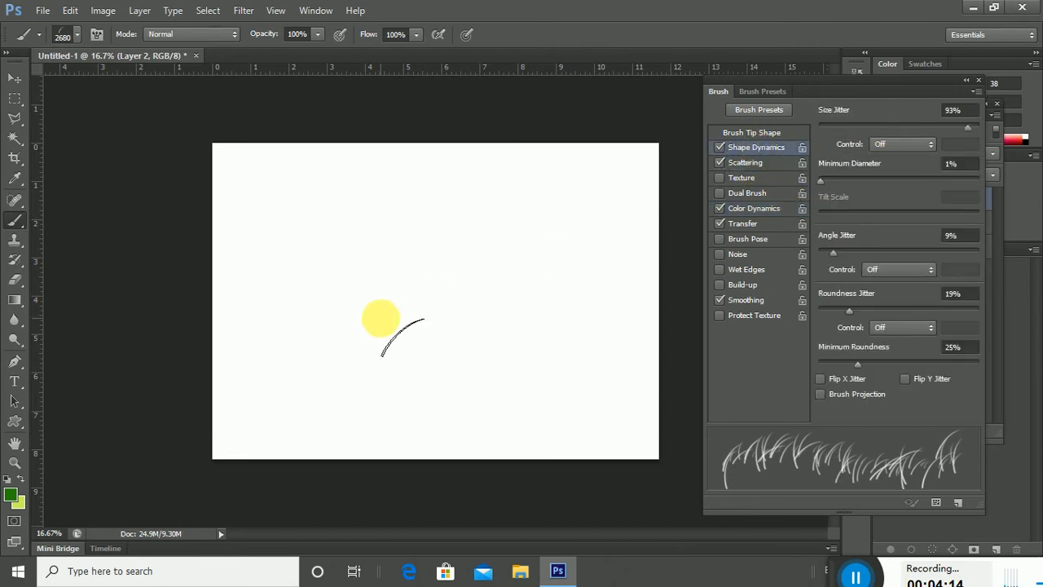
pyautogui.rightClick(381, 320)
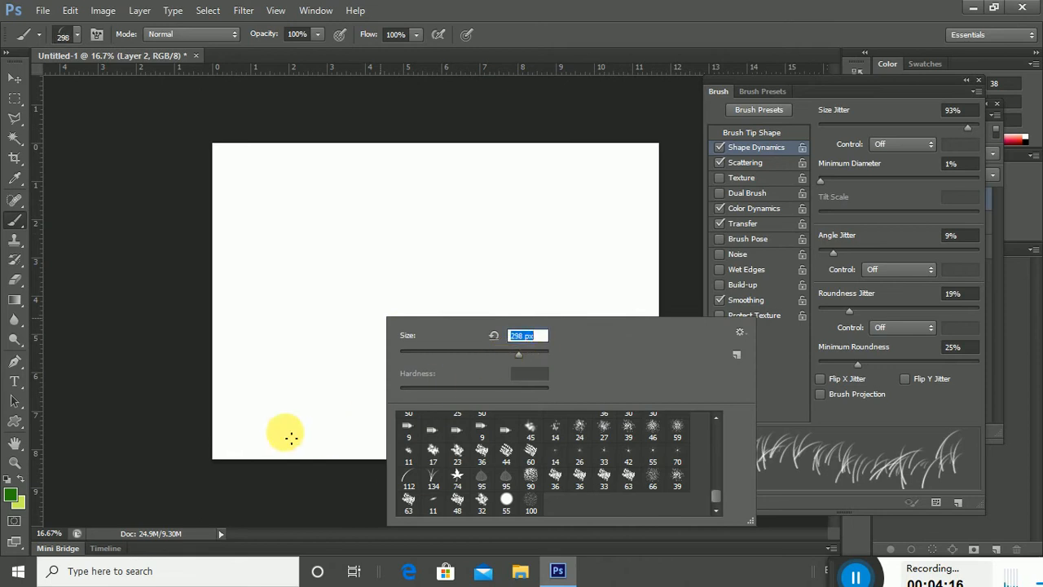
pyautogui.click(272, 448)
pyautogui.moveTo(283, 451); pyautogui.dragTo(442, 458)
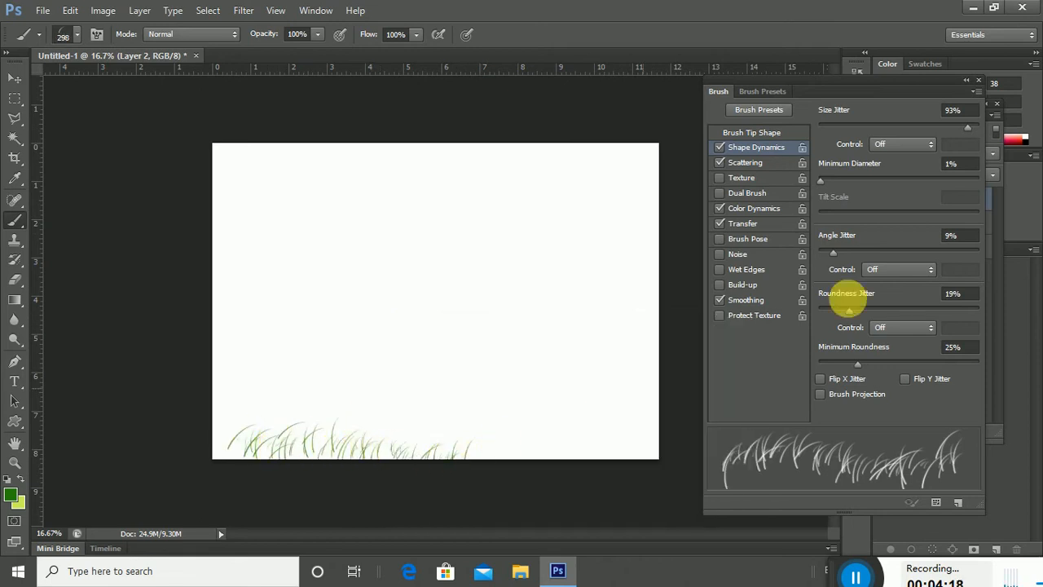
pyautogui.click(746, 164)
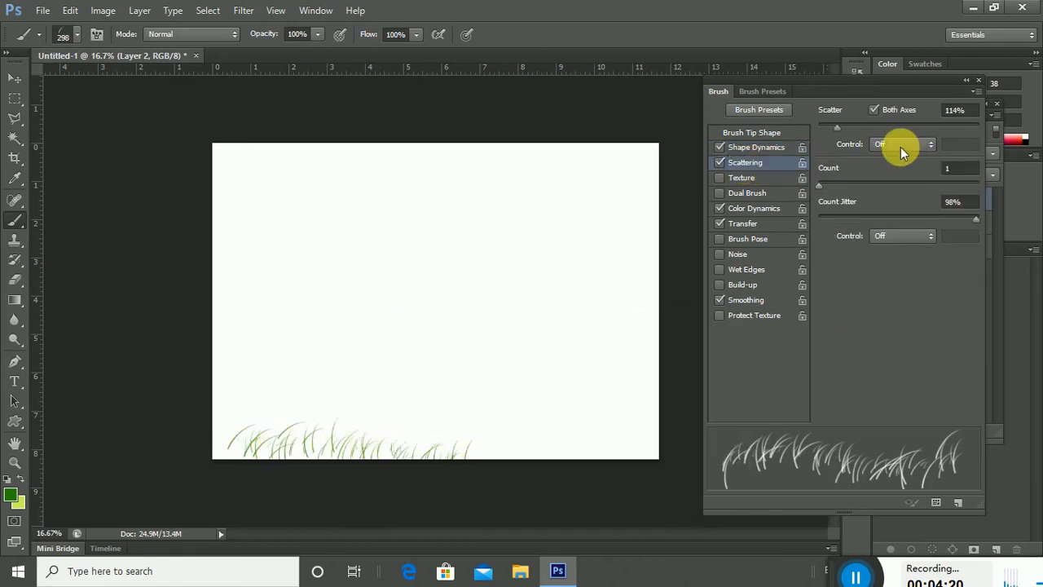
pyautogui.moveTo(835, 125)
pyautogui.mouseDown()
pyautogui.moveTo(851, 126)
pyautogui.moveTo(815, 134)
pyautogui.mouseUp()
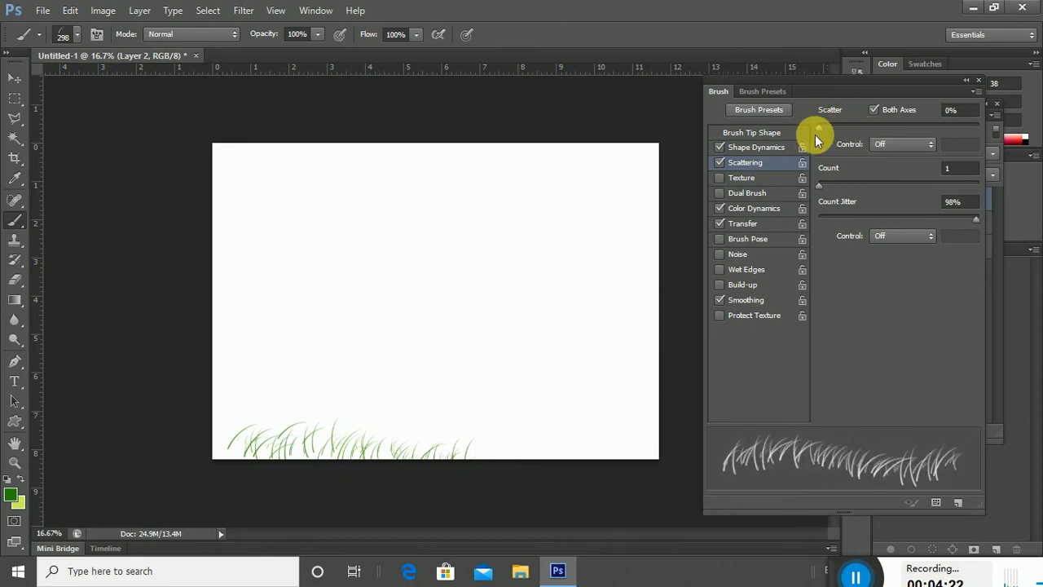
# Set size jitter to 100% and the brush count to 3.
pyautogui.click(757, 147)
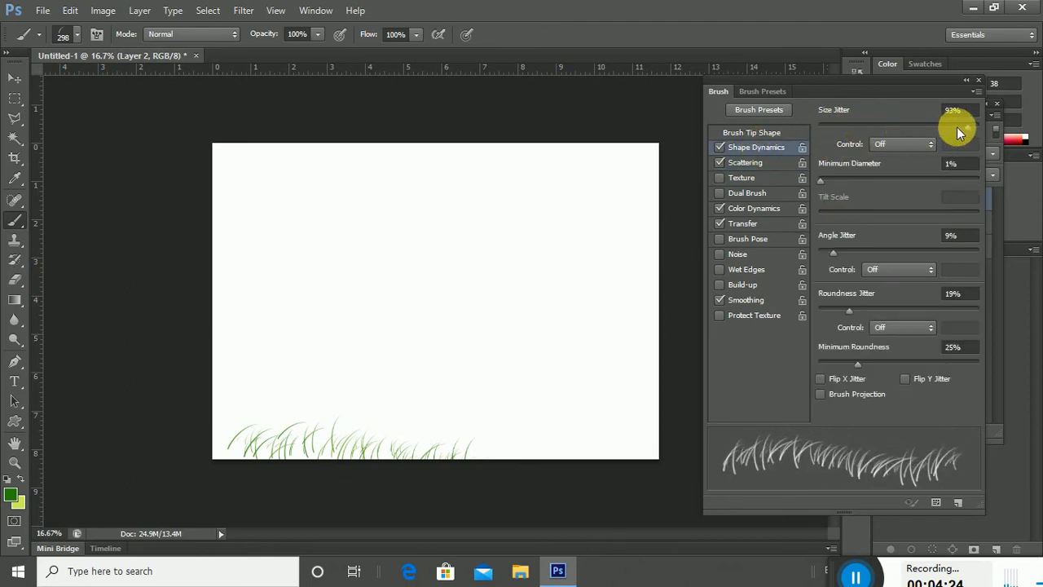
pyautogui.moveTo(958, 133)
pyautogui.mouseDown()
pyautogui.moveTo(911, 136)
pyautogui.moveTo(1013, 121)
pyautogui.mouseUp()
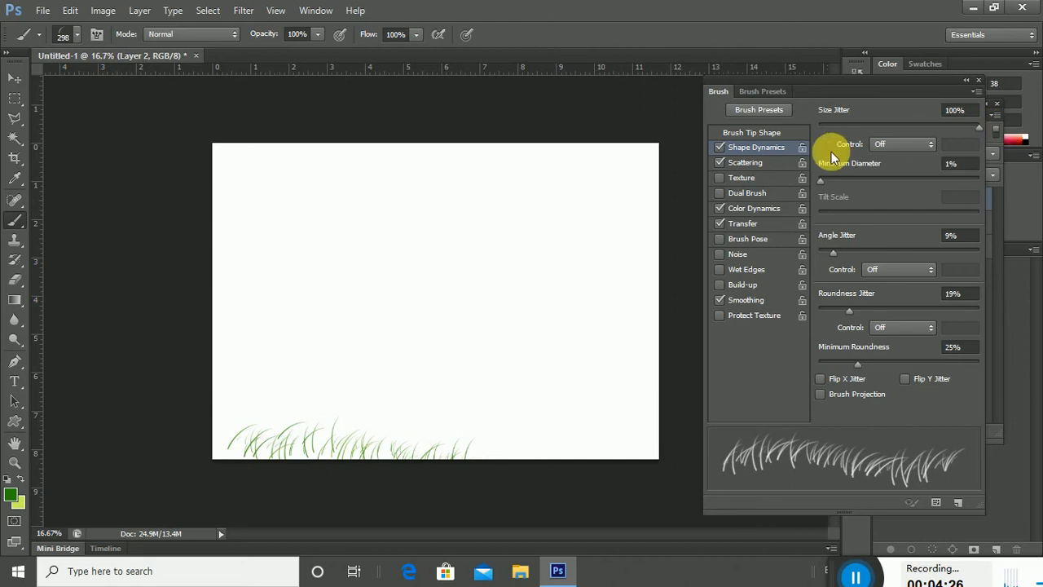
pyautogui.click(744, 162)
pyautogui.moveTo(824, 187); pyautogui.dragTo(844, 184)
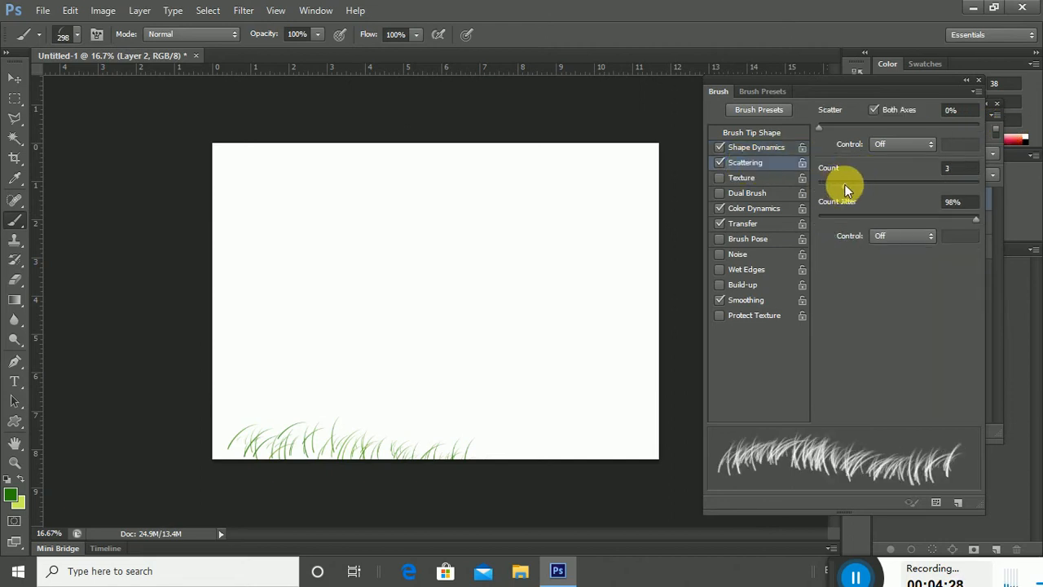
# Paint dense grass across the canvas bottom, enlarging the brush to 463 px and then 1057 px.
pyautogui.moveTo(244, 454)
pyautogui.mouseDown()
pyautogui.moveTo(259, 435)
pyautogui.moveTo(244, 450)
pyautogui.moveTo(392, 453)
pyautogui.mouseUp()
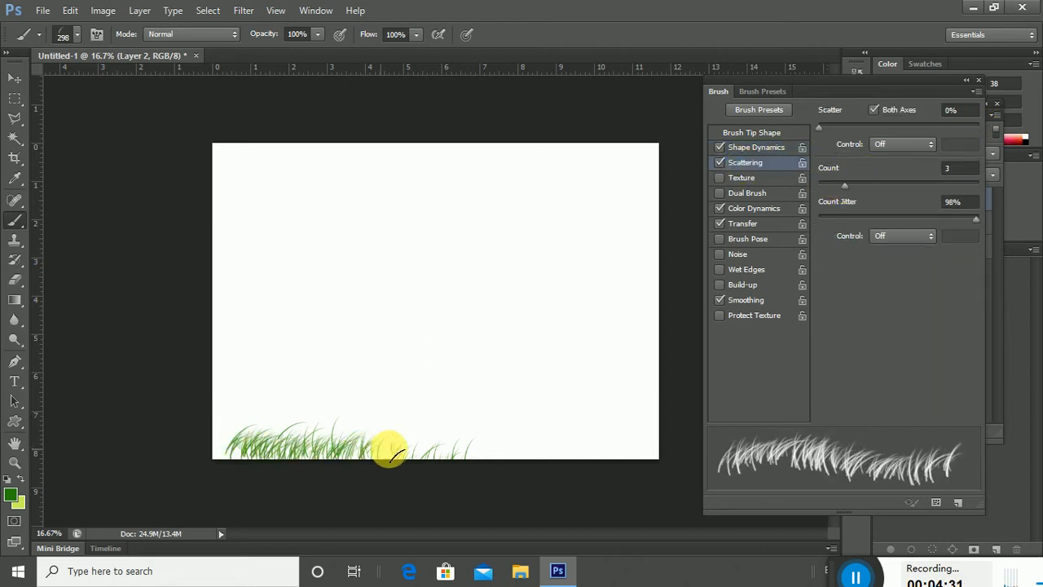
pyautogui.rightClick(384, 432)
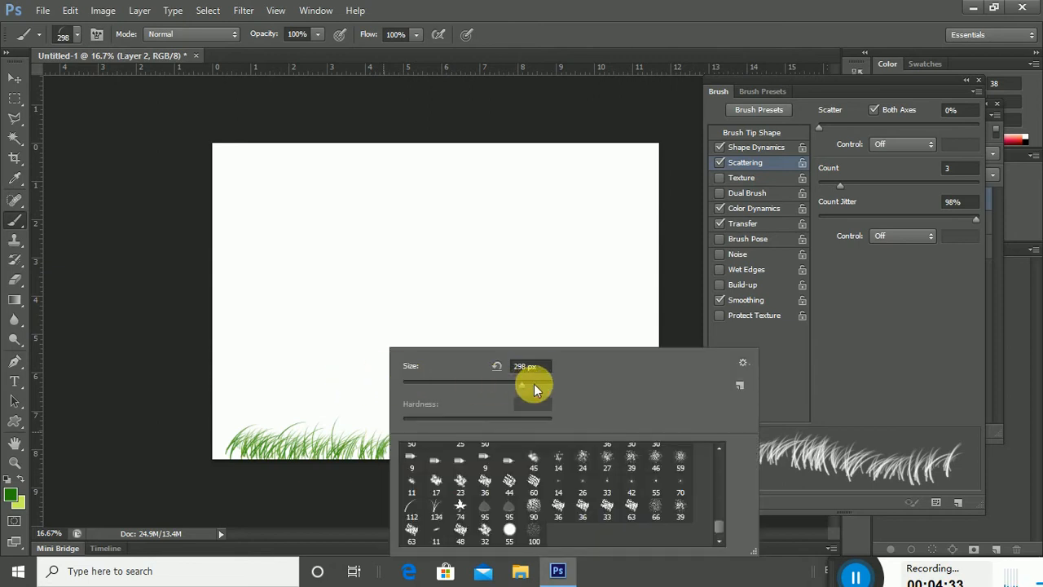
pyautogui.click(535, 384)
pyautogui.moveTo(240, 436)
pyautogui.mouseDown()
pyautogui.moveTo(299, 449)
pyautogui.moveTo(583, 457)
pyautogui.mouseUp()
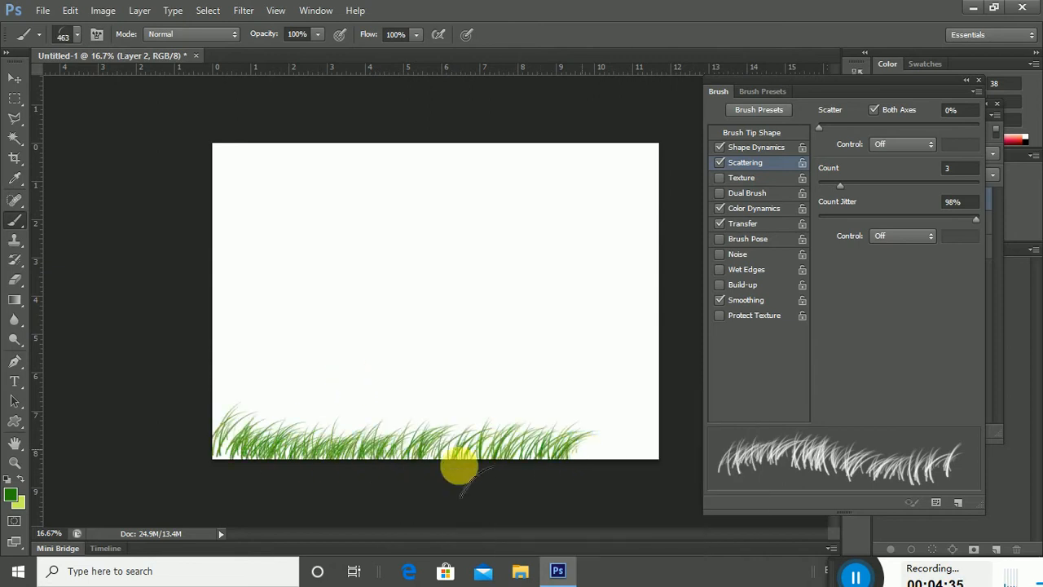
pyautogui.moveTo(249, 443); pyautogui.dragTo(598, 464)
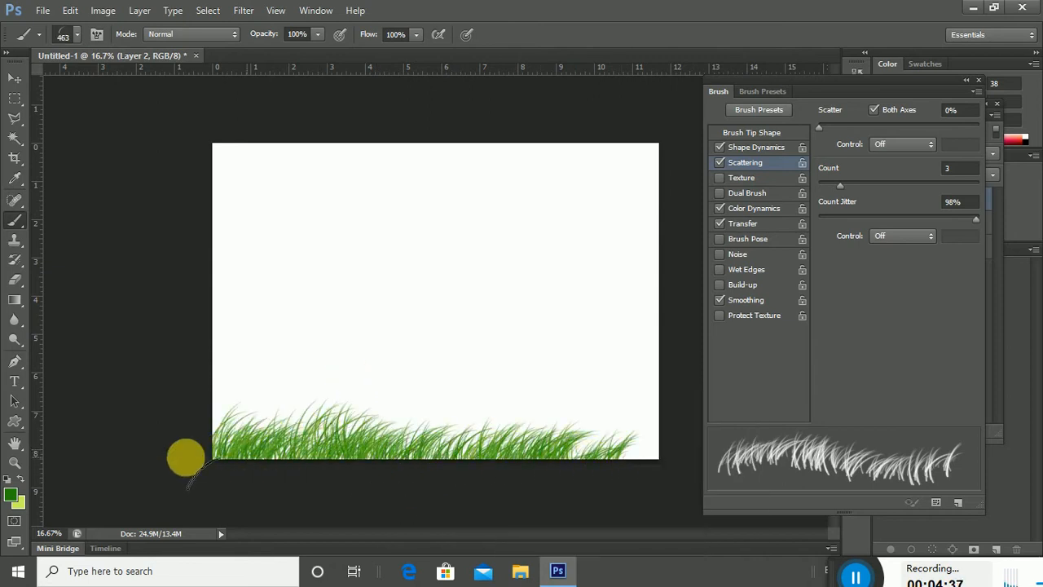
pyautogui.rightClick(270, 346)
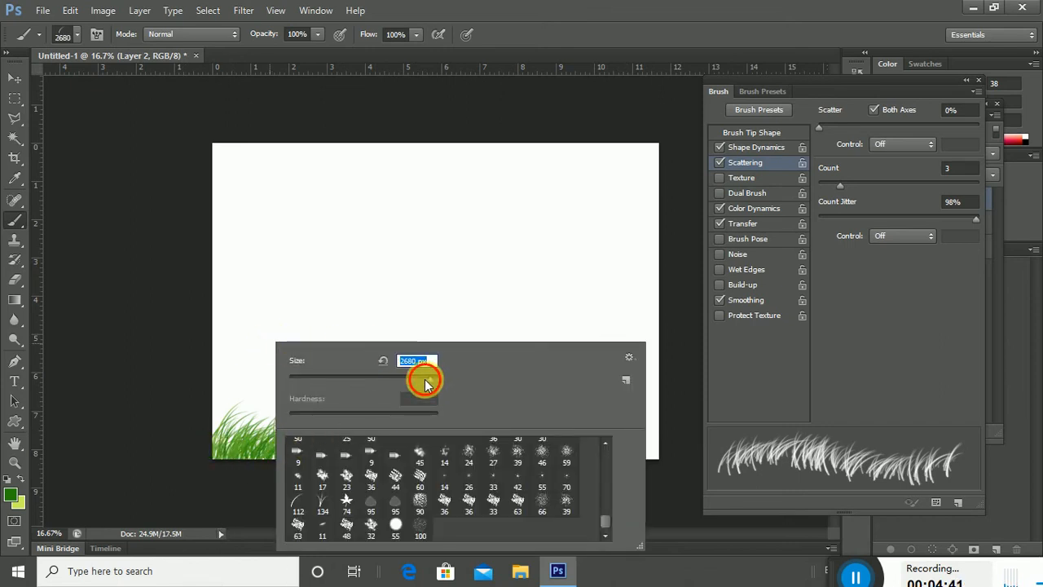
pyautogui.moveTo(220, 432); pyautogui.dragTo(473, 455)
pyautogui.moveTo(186, 437)
pyautogui.mouseDown()
pyautogui.moveTo(475, 465)
pyautogui.moveTo(636, 464)
pyautogui.moveTo(274, 459)
pyautogui.moveTo(242, 448)
pyautogui.mouseUp()
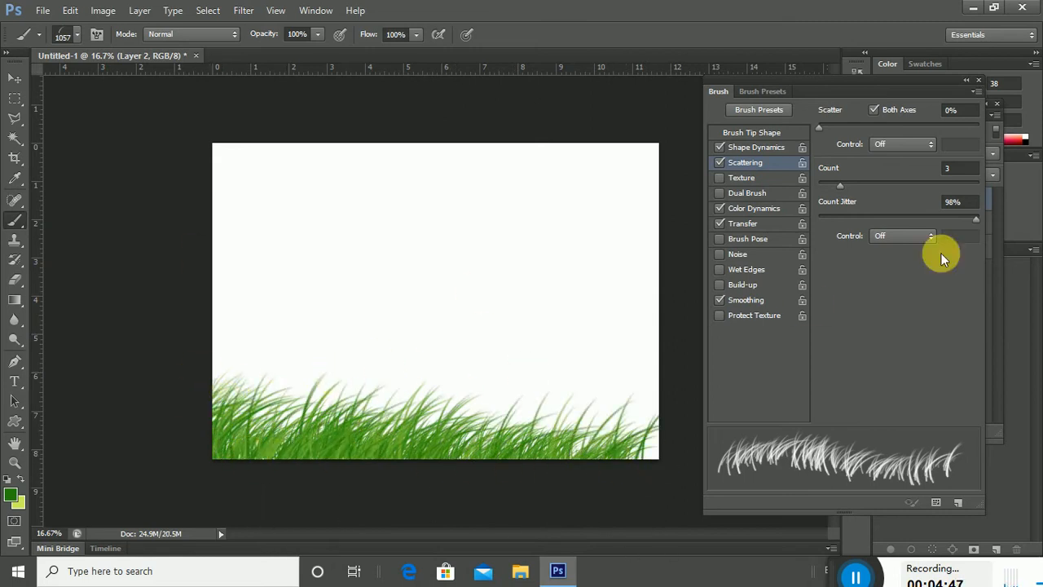
# Make Layer 1 visible again and squeeze Layer 2's grass into a narrower band.
pyautogui.click(979, 81)
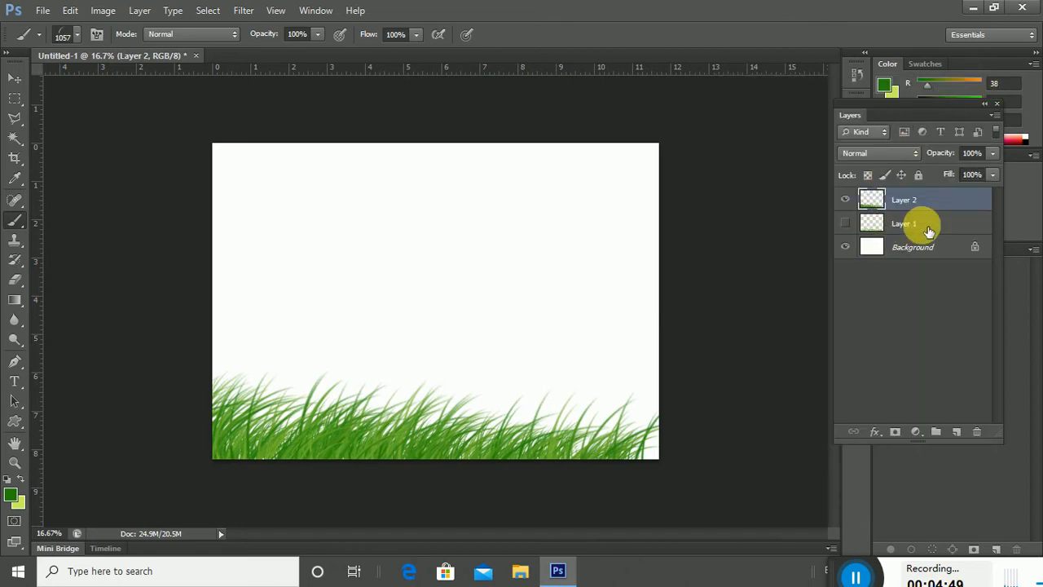
pyautogui.click(845, 224)
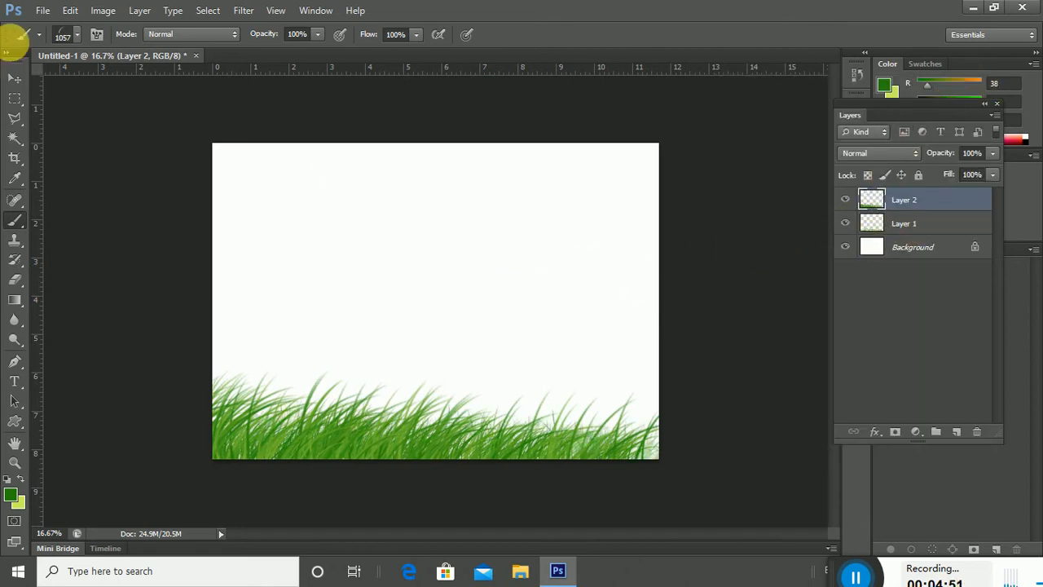
pyautogui.click(14, 78)
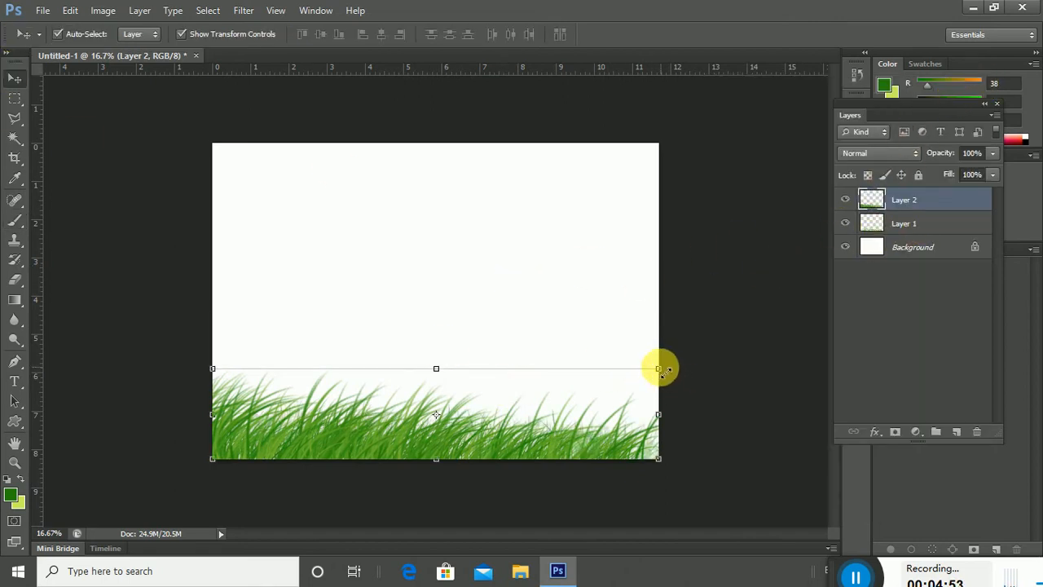
pyautogui.moveTo(660, 369); pyautogui.dragTo(522, 377)
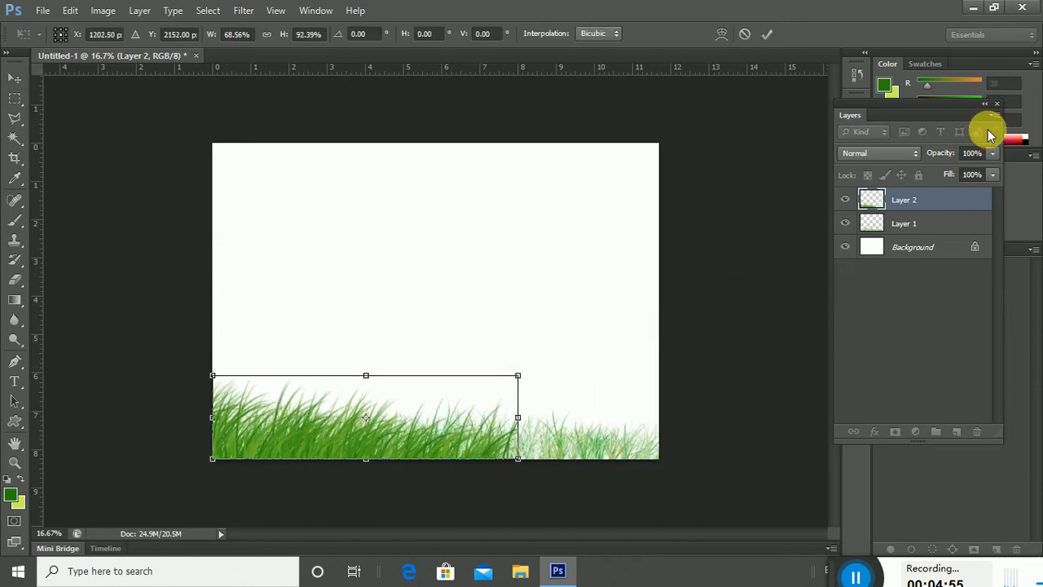
pyautogui.click(765, 36)
# Enlarge Layer 1's grass upward and outward to 128% × 248% behind Layer 2.
pyautogui.click(903, 224)
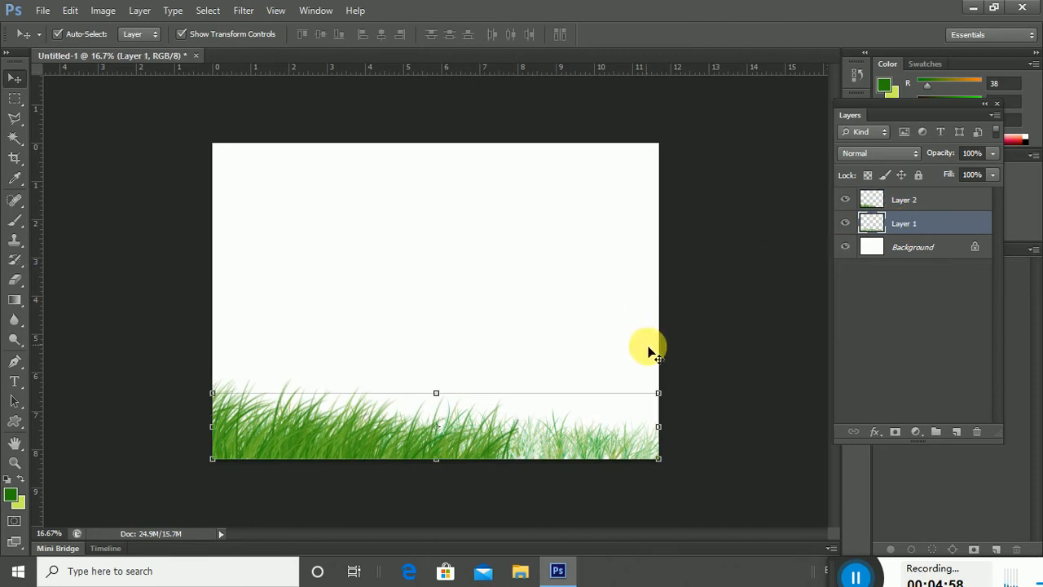
pyautogui.moveTo(660, 394); pyautogui.dragTo(786, 291)
pyautogui.click(766, 32)
pyautogui.click(728, 242)
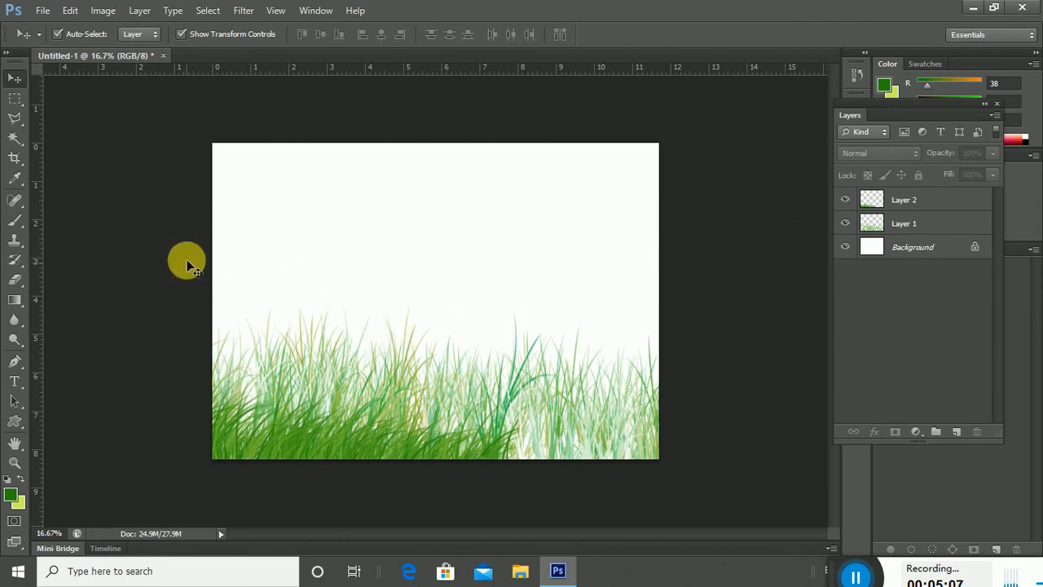
# Create a new A4 document.
pyautogui.click(40, 10)
pyautogui.click(476, 209)
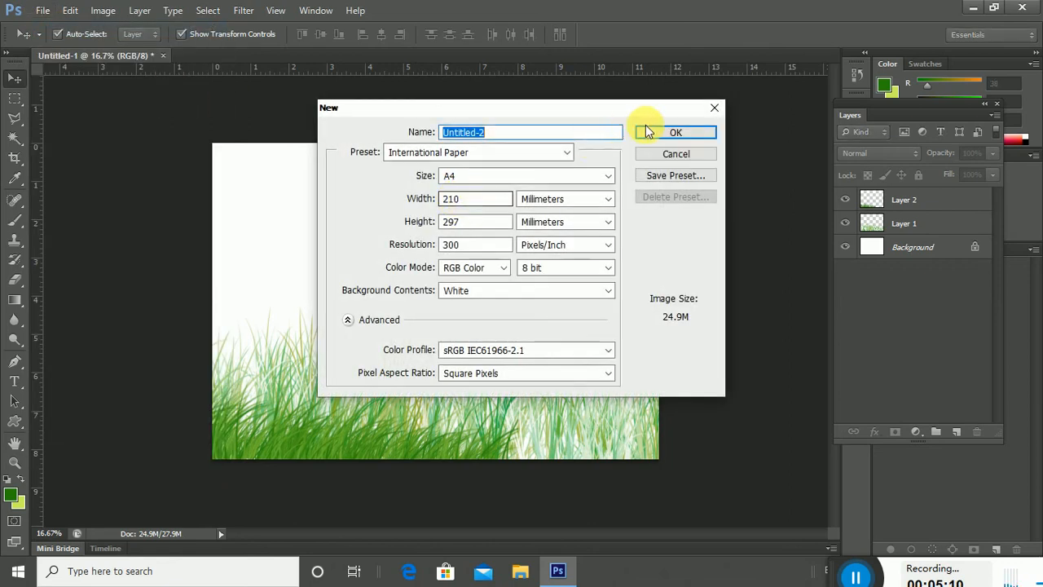
pyautogui.click(667, 135)
# Draw a small snowflake custom shape in the upper left and fill it light grey.
pyautogui.click(15, 421)
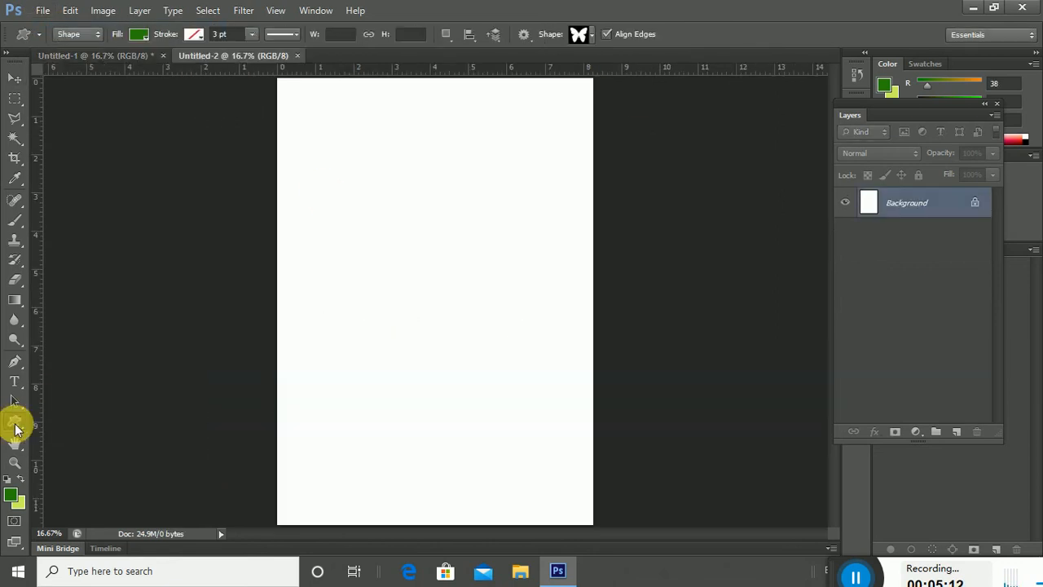
pyautogui.rightClick(444, 193)
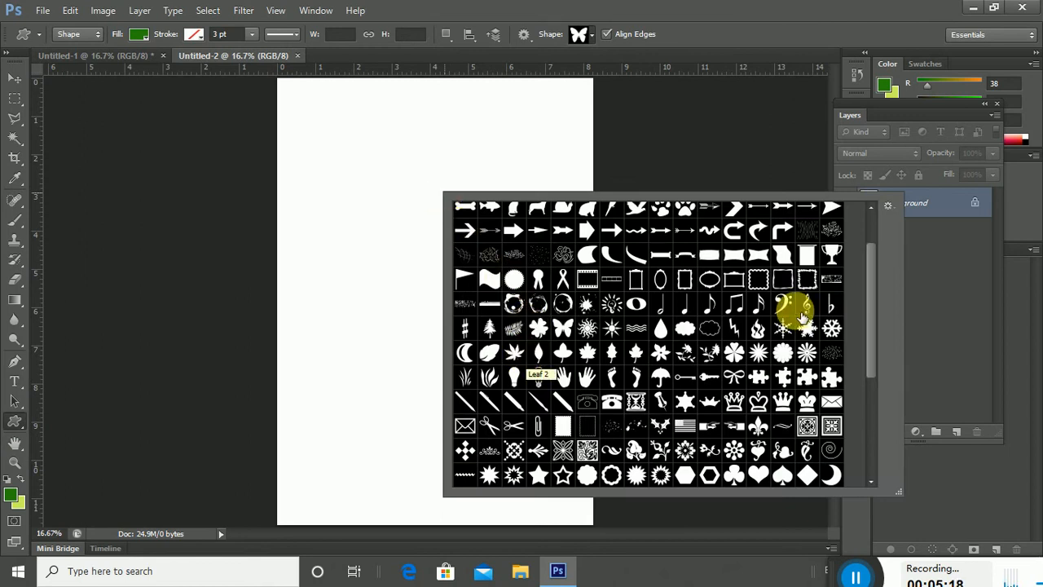
pyautogui.click(829, 327)
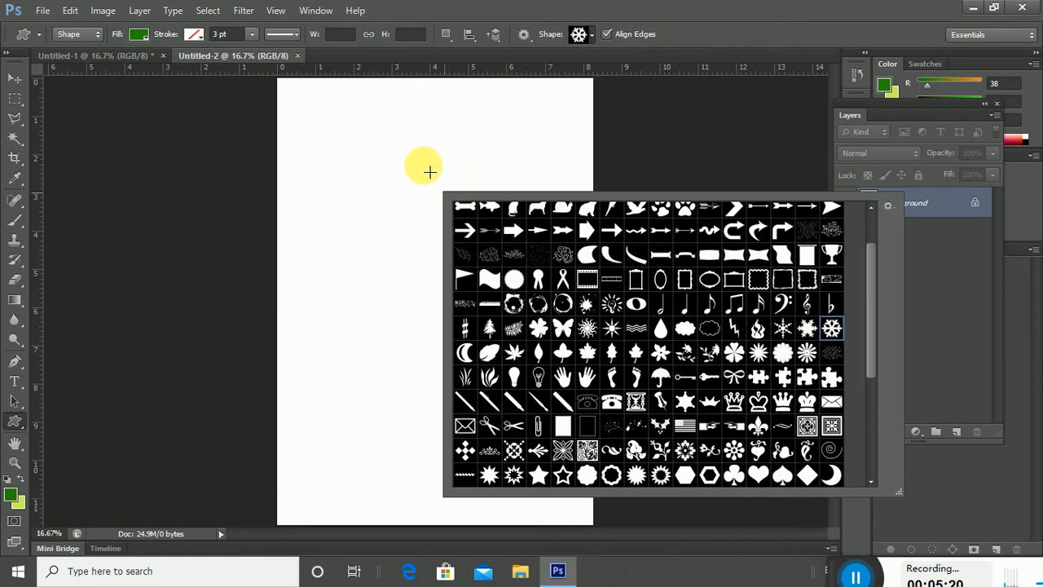
pyautogui.click(368, 166)
pyautogui.moveTo(367, 166); pyautogui.dragTo(400, 194)
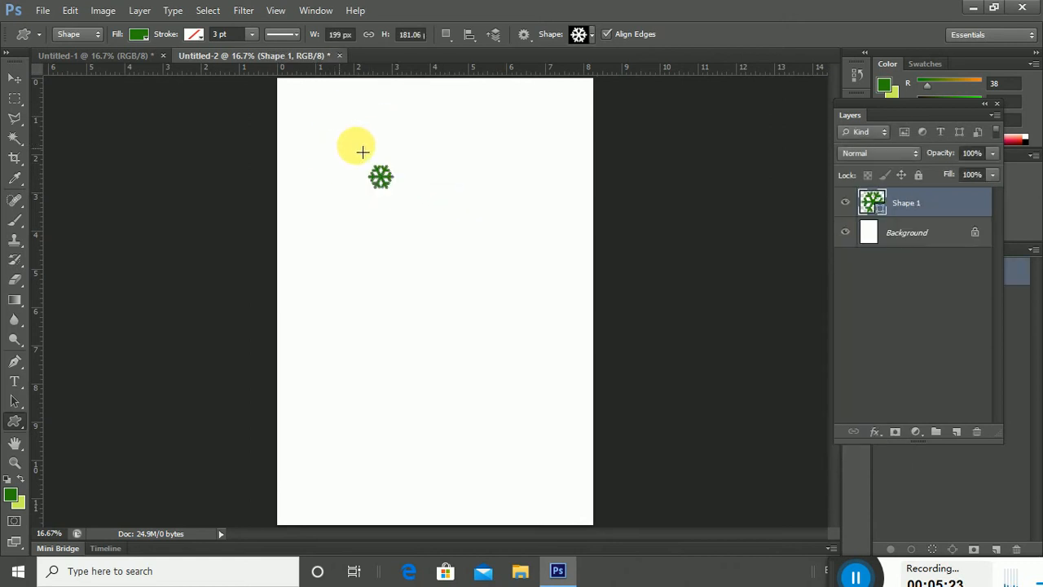
pyautogui.doubleClick(880, 209)
pyautogui.moveTo(620, 192); pyautogui.dragTo(622, 139)
pyautogui.click(957, 70)
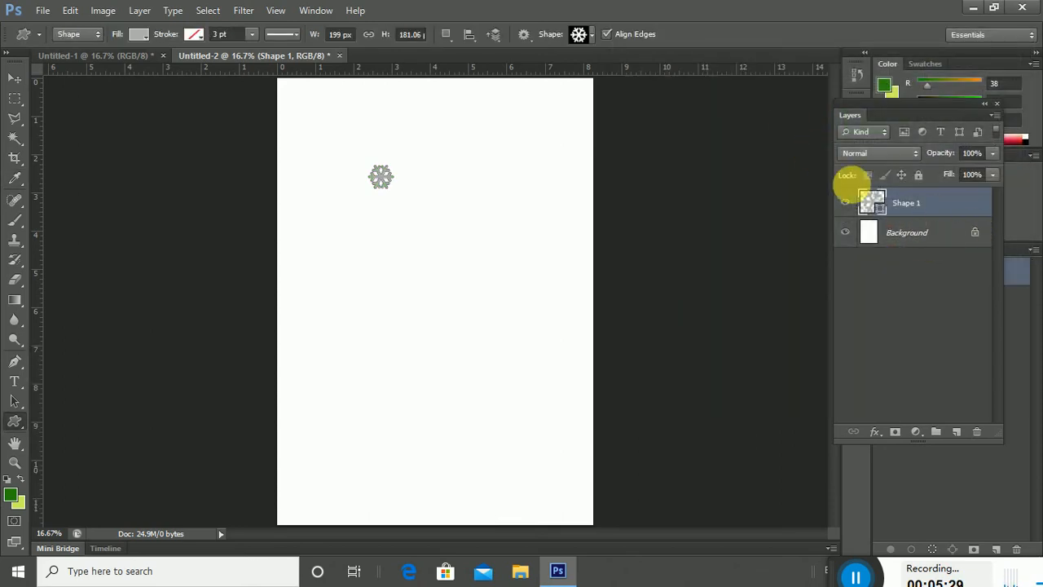
# Draw a maple-leaf custom shape near the page centre and fill it yellow d7cd29.
pyautogui.rightClick(509, 246)
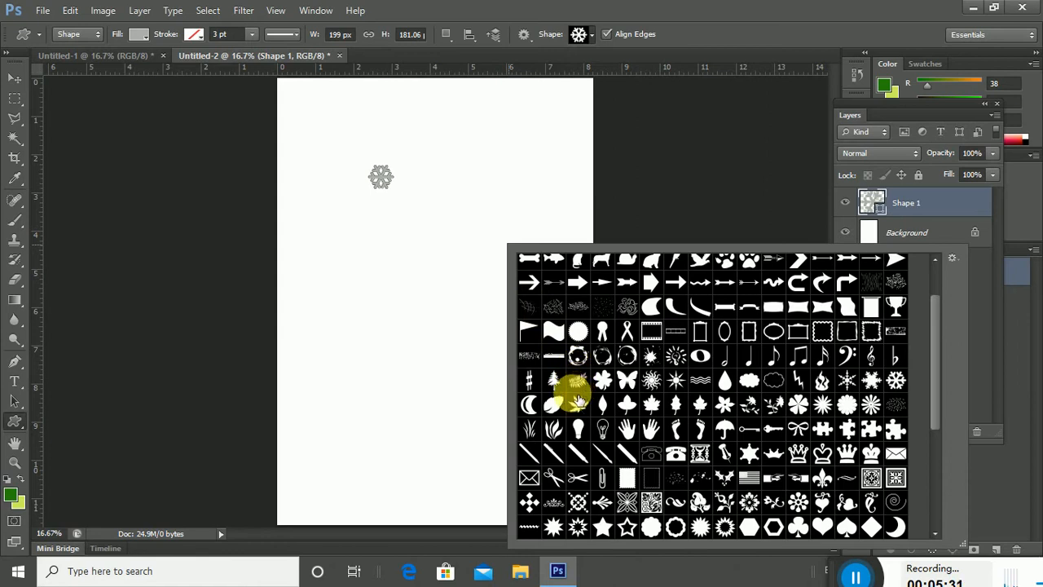
pyautogui.click(602, 383)
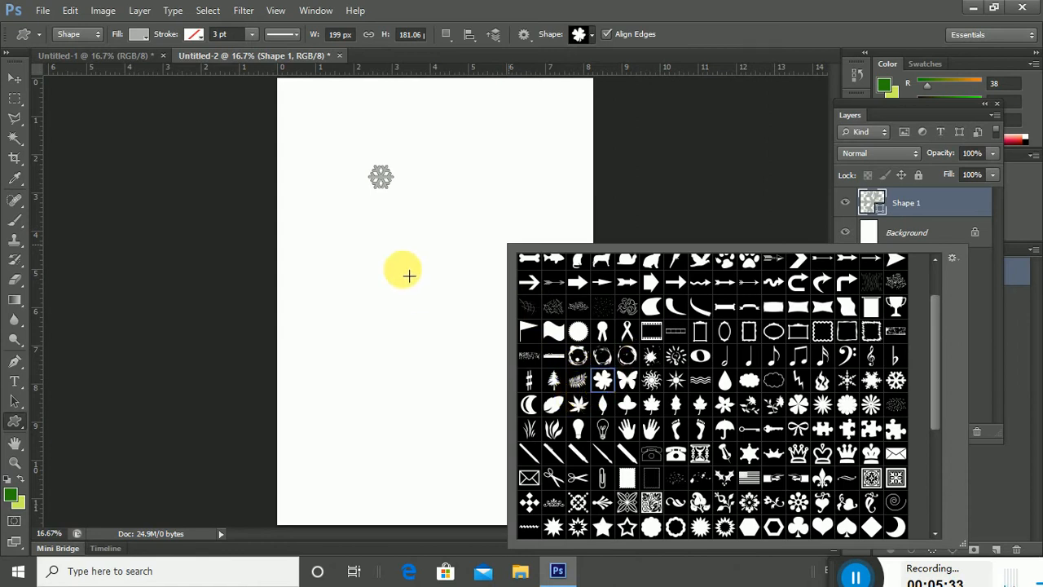
pyautogui.click(578, 403)
pyautogui.moveTo(422, 223); pyautogui.dragTo(459, 259)
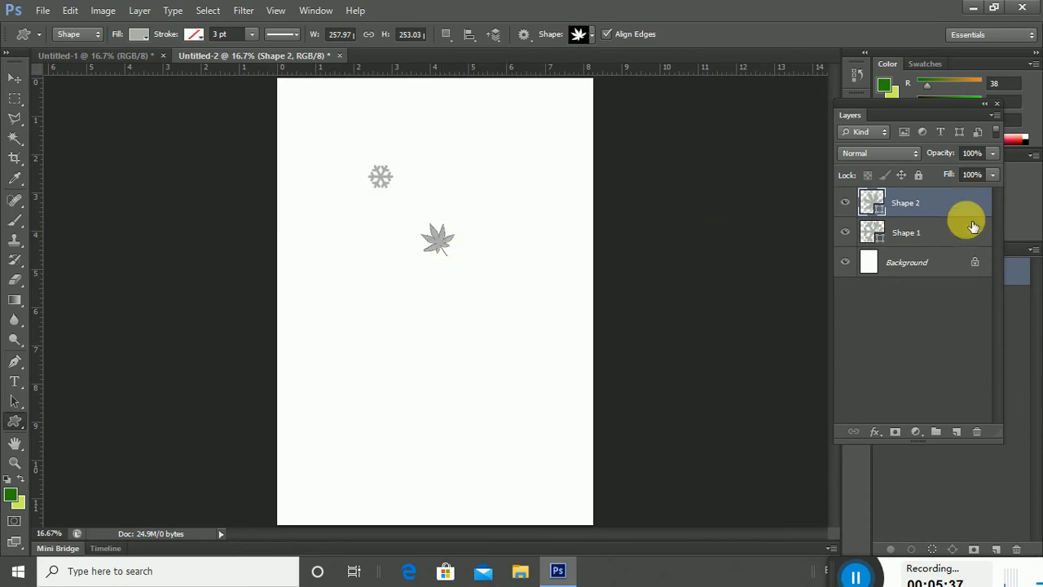
pyautogui.doubleClick(871, 206)
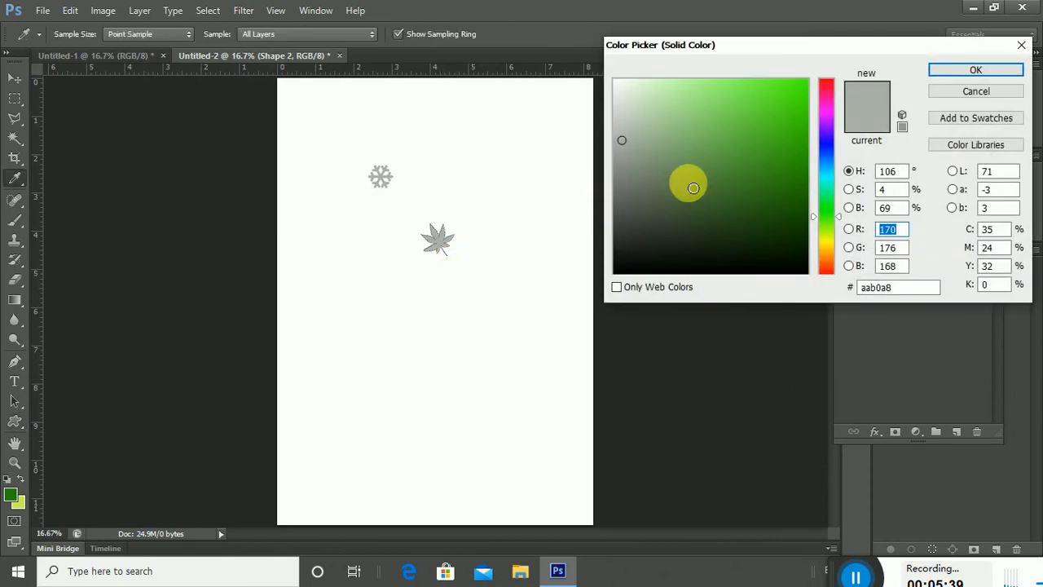
pyautogui.click(776, 180)
pyautogui.moveTo(776, 180)
pyautogui.mouseDown()
pyautogui.moveTo(775, 105)
pyautogui.moveTo(759, 111)
pyautogui.moveTo(732, 85)
pyautogui.mouseUp()
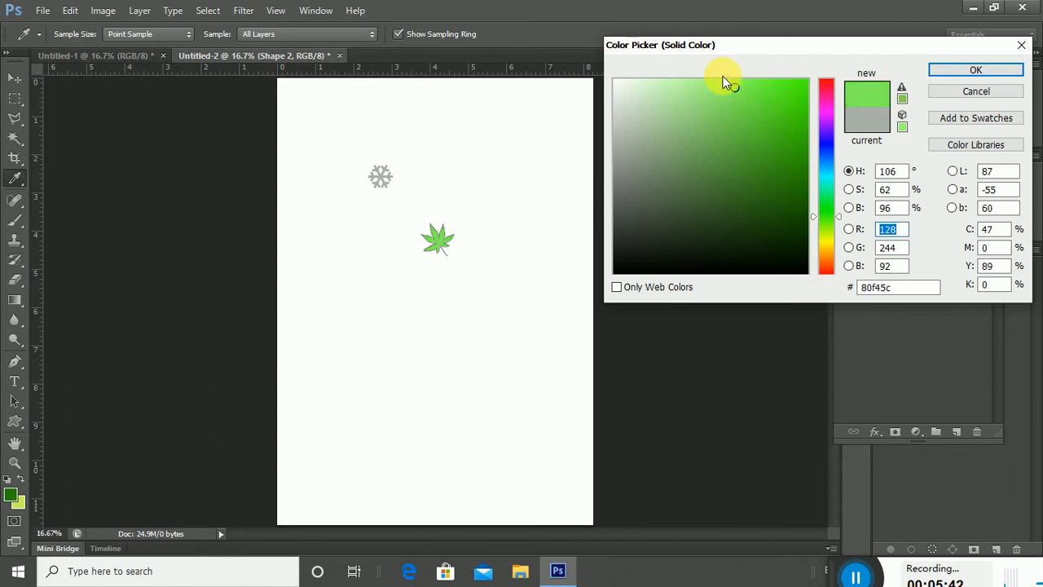
pyautogui.click(825, 244)
pyautogui.click(777, 152)
pyautogui.click(770, 109)
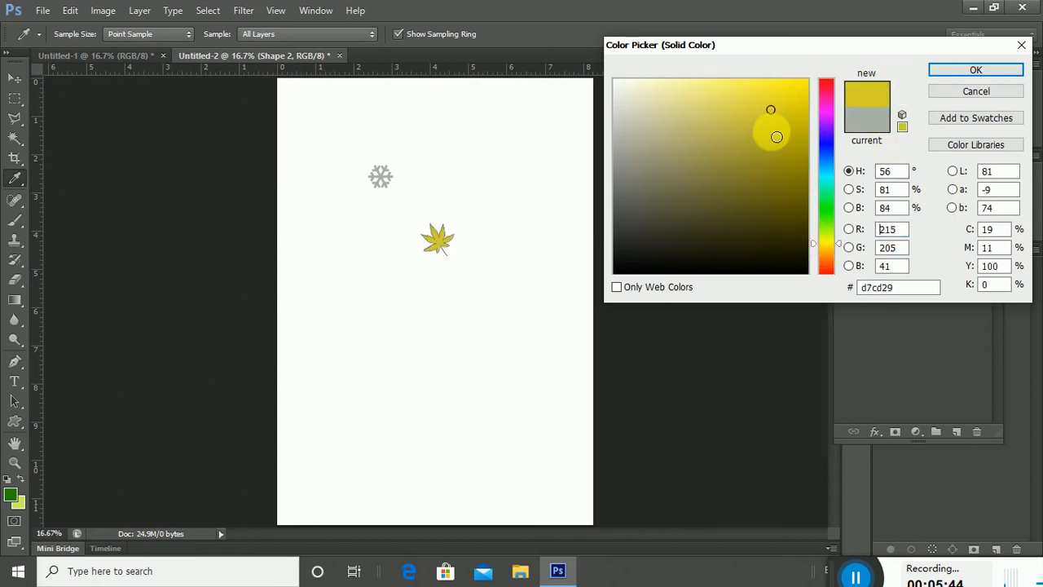
pyautogui.click(975, 70)
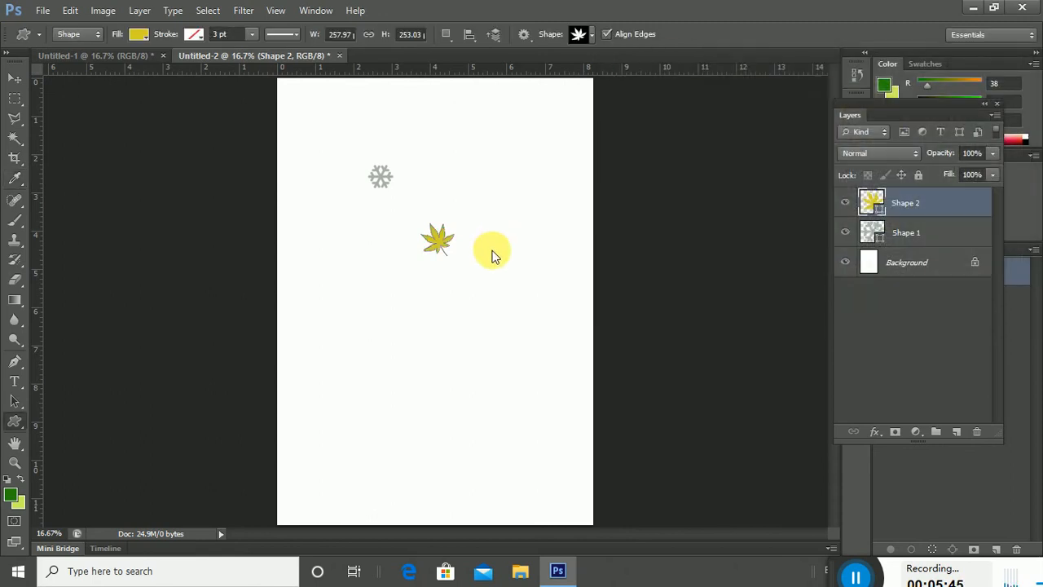
pyautogui.click(15, 158)
# Crop to the maple leaf, define it as 258 px brush 'Sampled Brush 1', return to Untitled-1.
pyautogui.moveTo(420, 216); pyautogui.dragTo(474, 277)
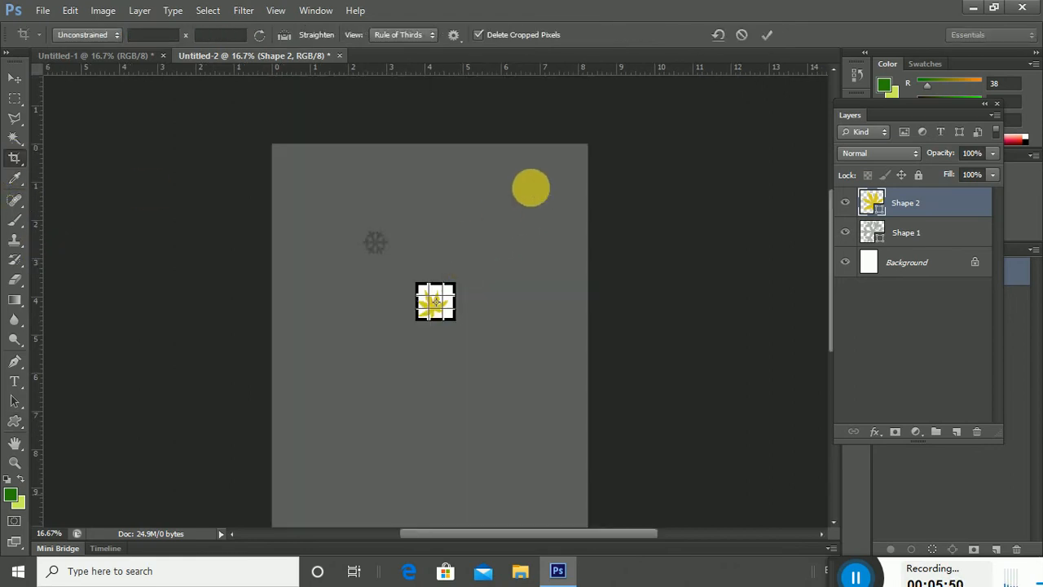
pyautogui.click(769, 33)
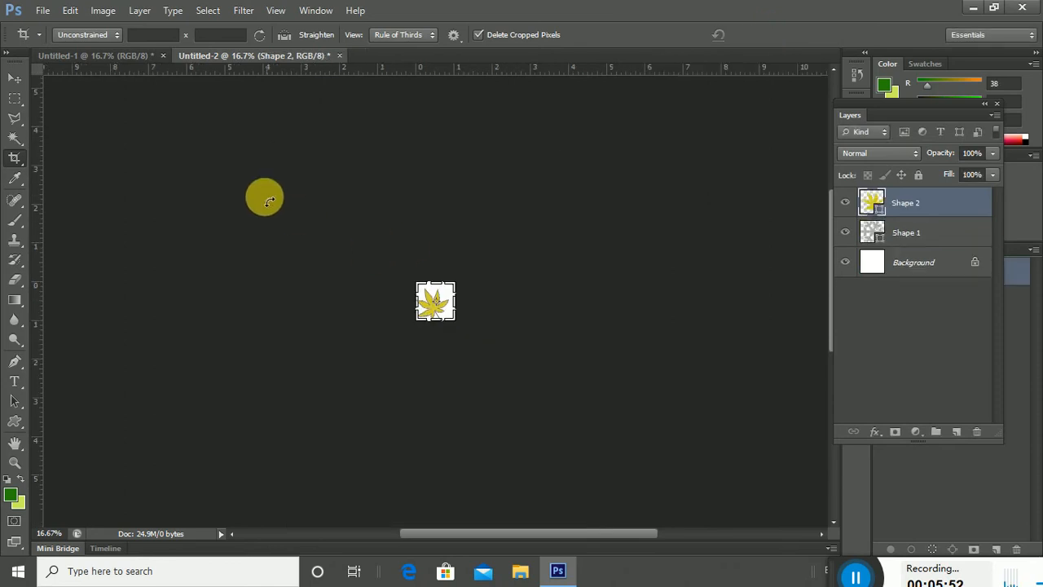
pyautogui.click(71, 11)
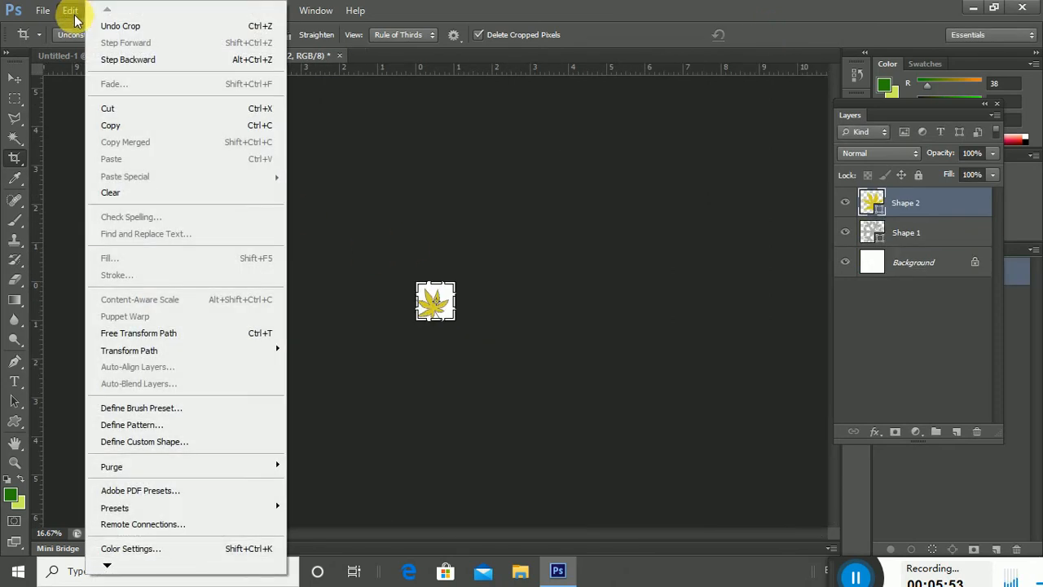
pyautogui.click(156, 408)
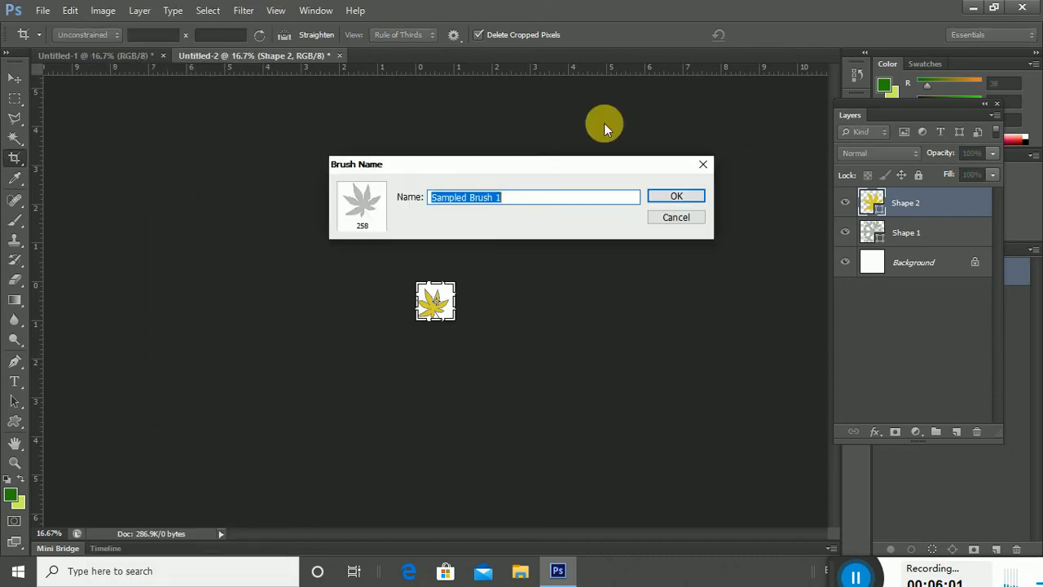
pyautogui.click(676, 197)
pyautogui.click(133, 57)
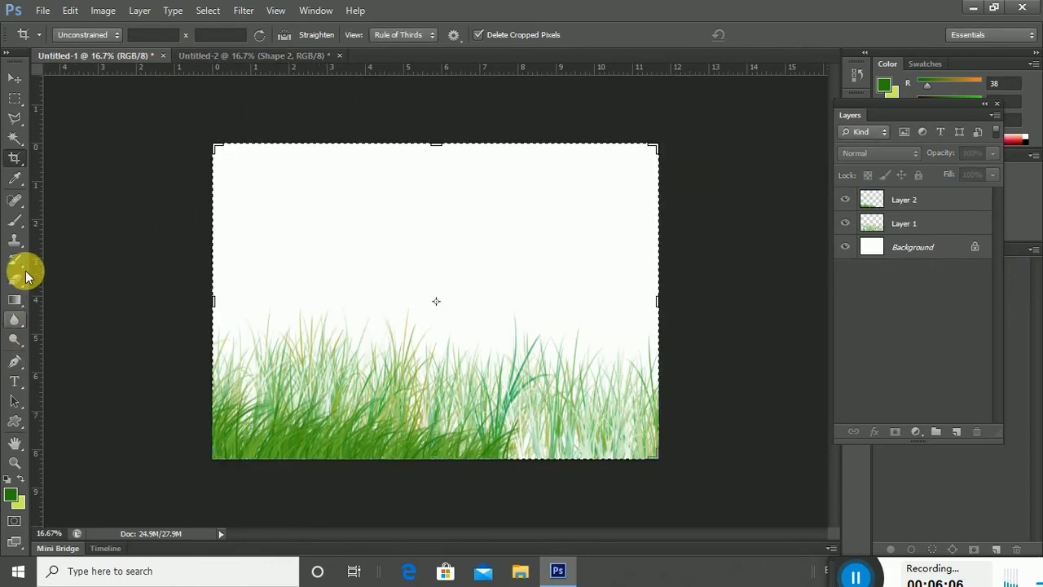
# On a new Layer 3, pick the 258 px leaf brush and stamp a leaf in the sky.
pyautogui.click(15, 220)
pyautogui.rightClick(396, 261)
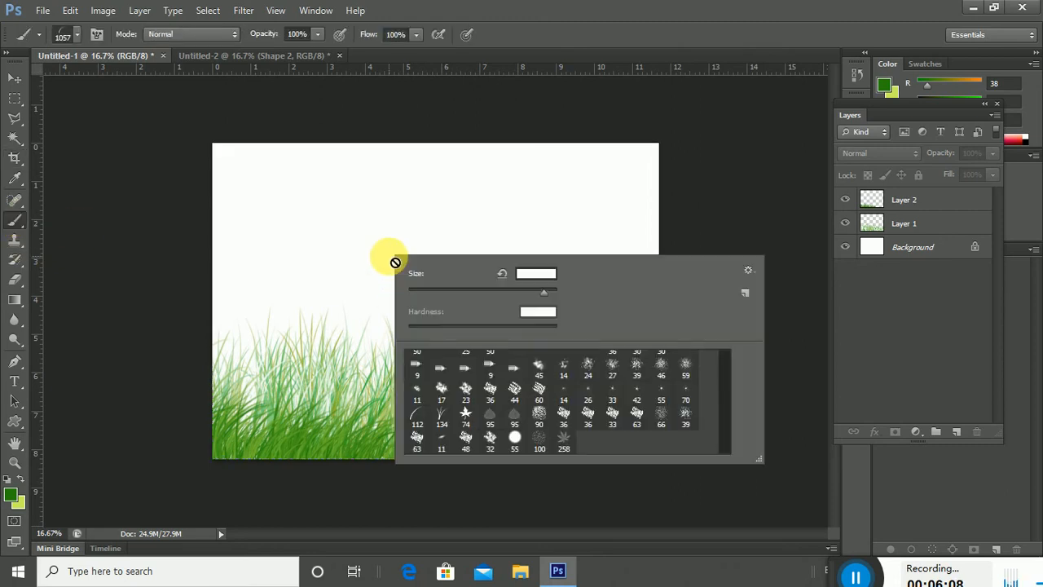
pyautogui.click(957, 432)
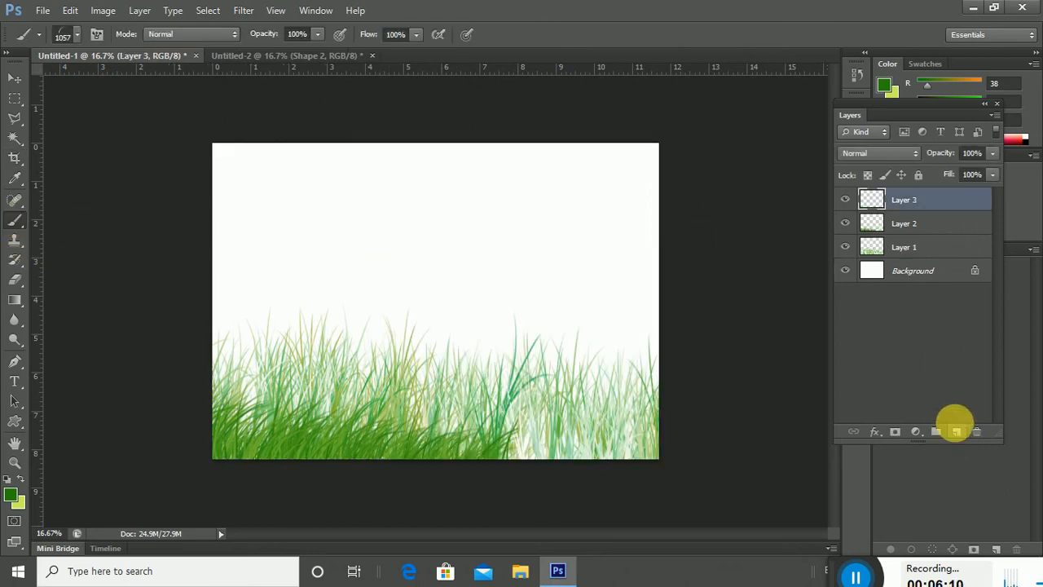
pyautogui.rightClick(456, 262)
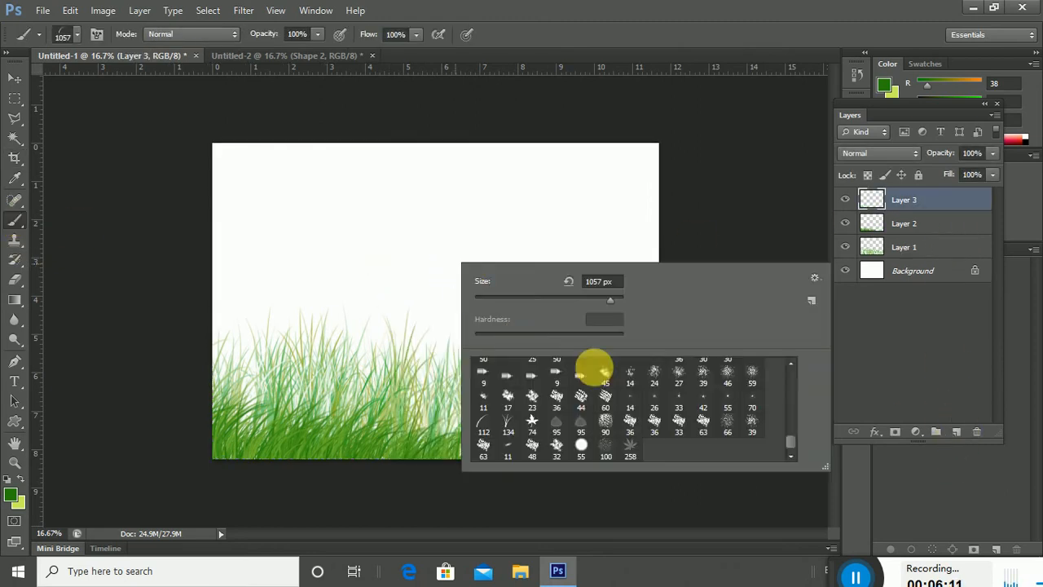
pyautogui.click(629, 441)
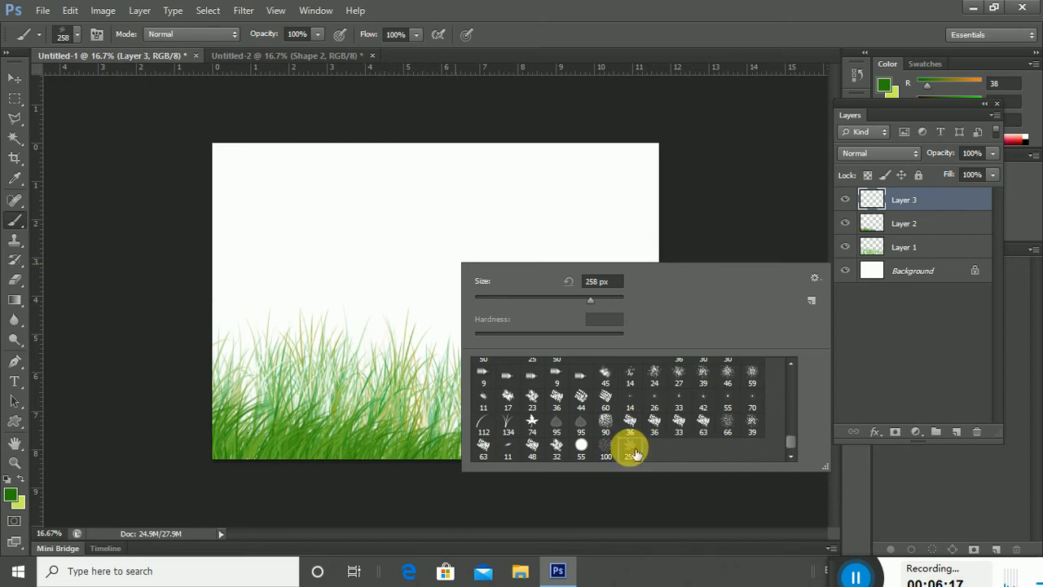
pyautogui.click(353, 236)
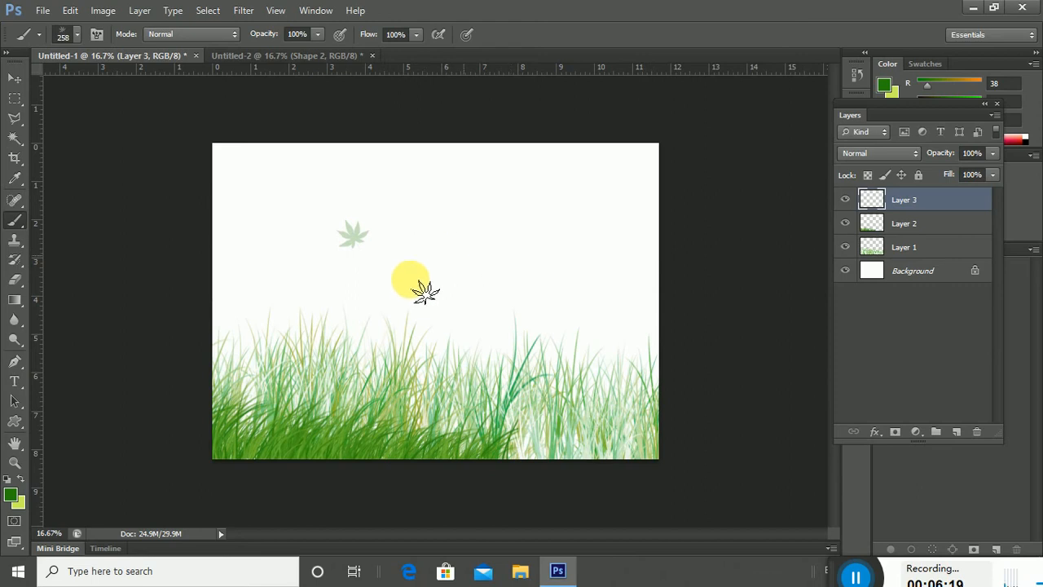
# Set the painting colour to pale yellow fef395 and stamp four more leaves above the grass.
pyautogui.click(15, 493)
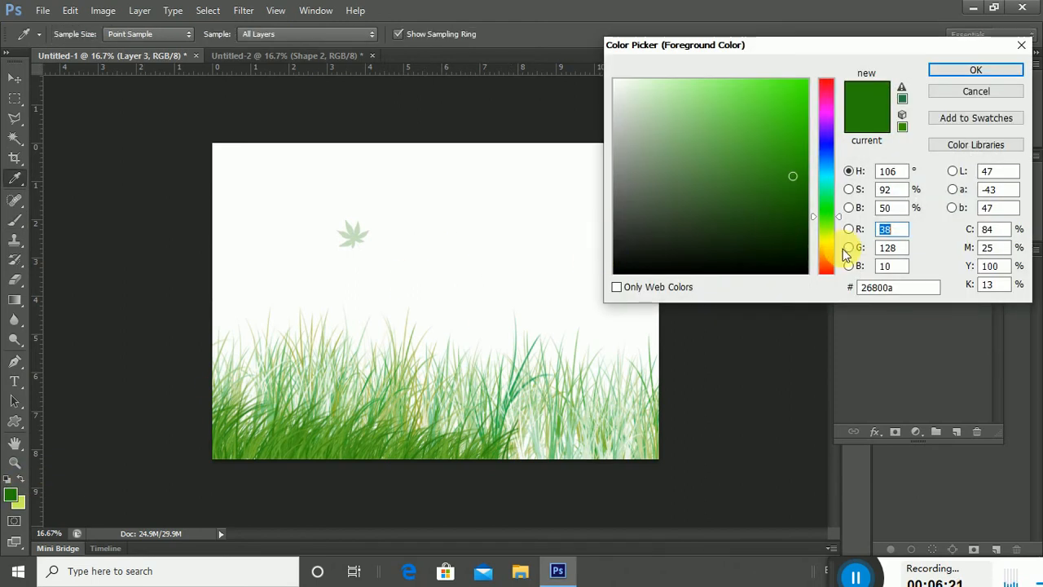
pyautogui.click(831, 245)
pyautogui.moveTo(761, 130); pyautogui.dragTo(694, 81)
pyautogui.click(978, 75)
pyautogui.click(493, 308)
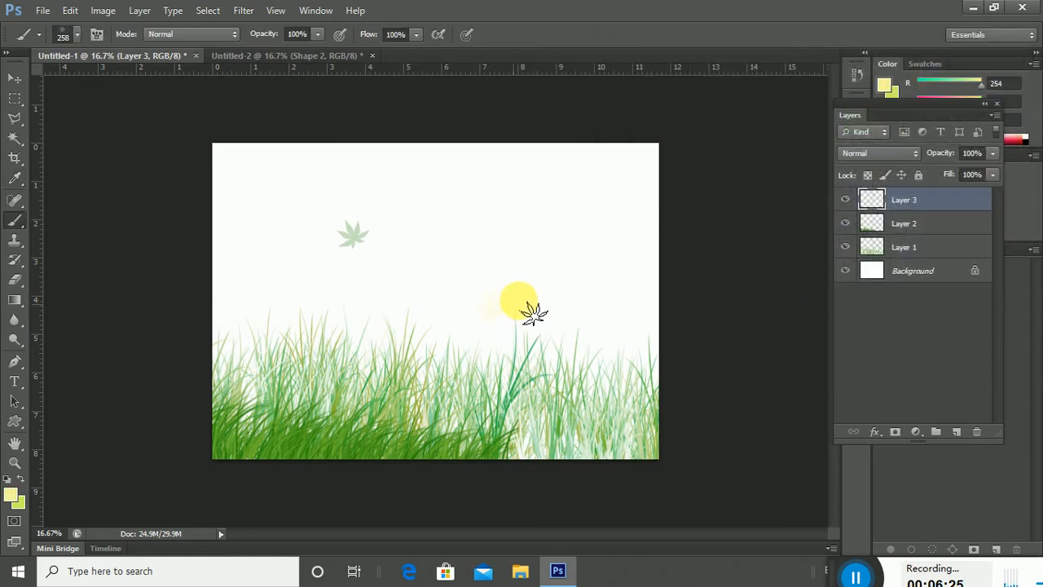
pyautogui.click(580, 281)
pyautogui.click(604, 238)
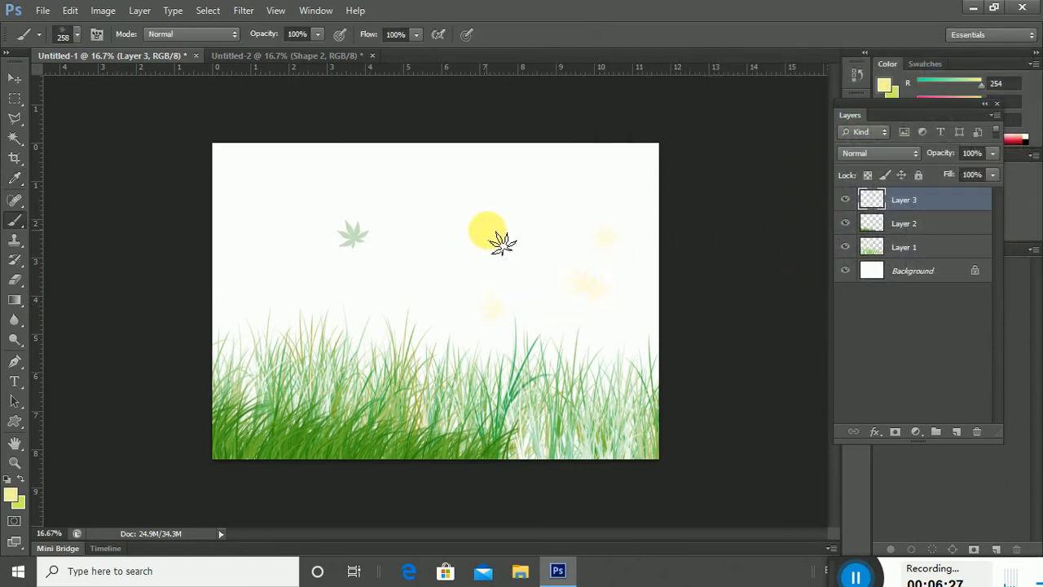
pyautogui.click(534, 268)
# Turn on Scattering for the leaf brush at 724% and paint a few scattered leaves.
pyautogui.click(329, 10)
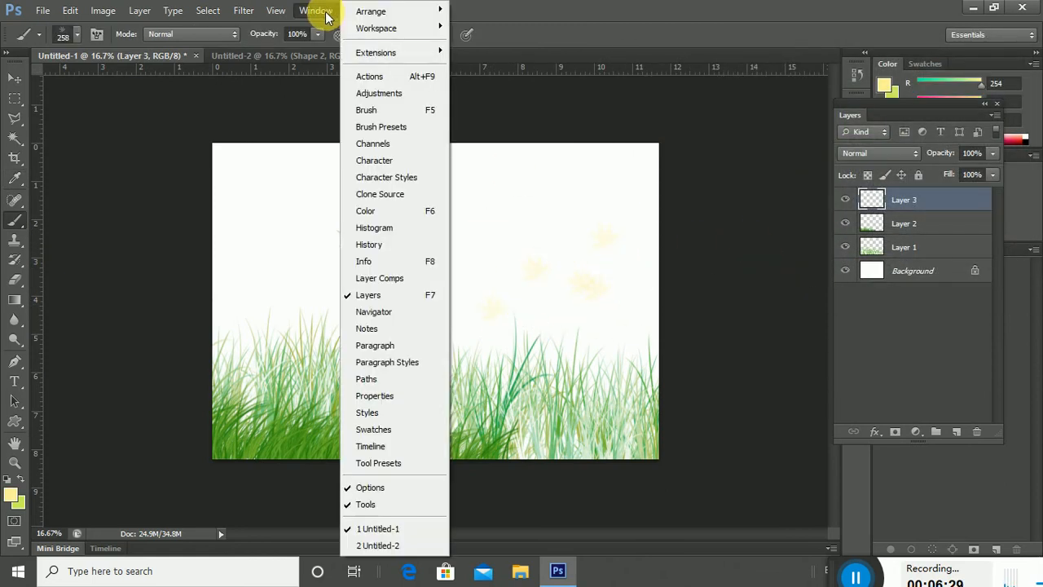
pyautogui.click(413, 126)
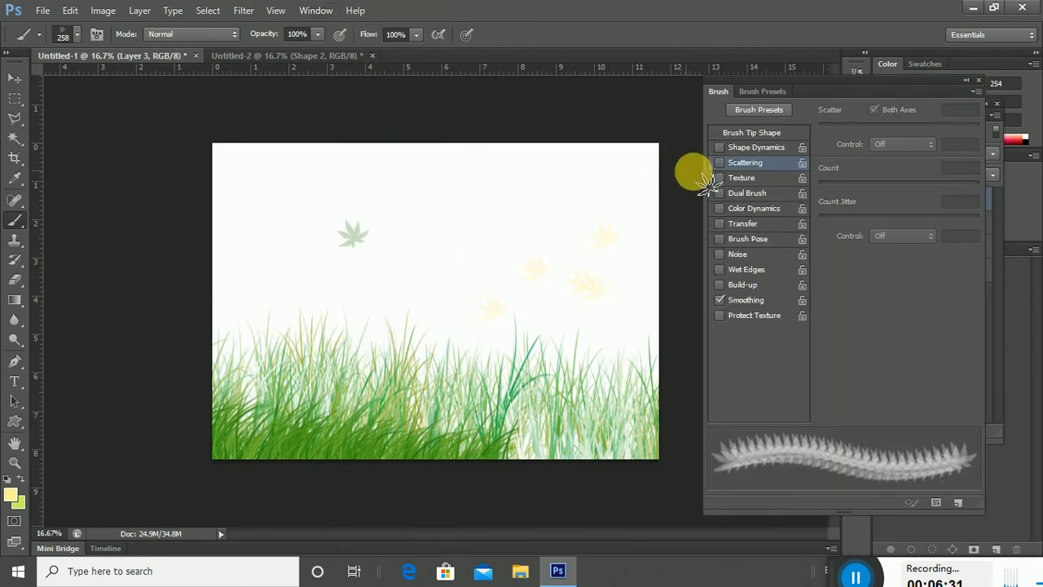
pyautogui.click(721, 163)
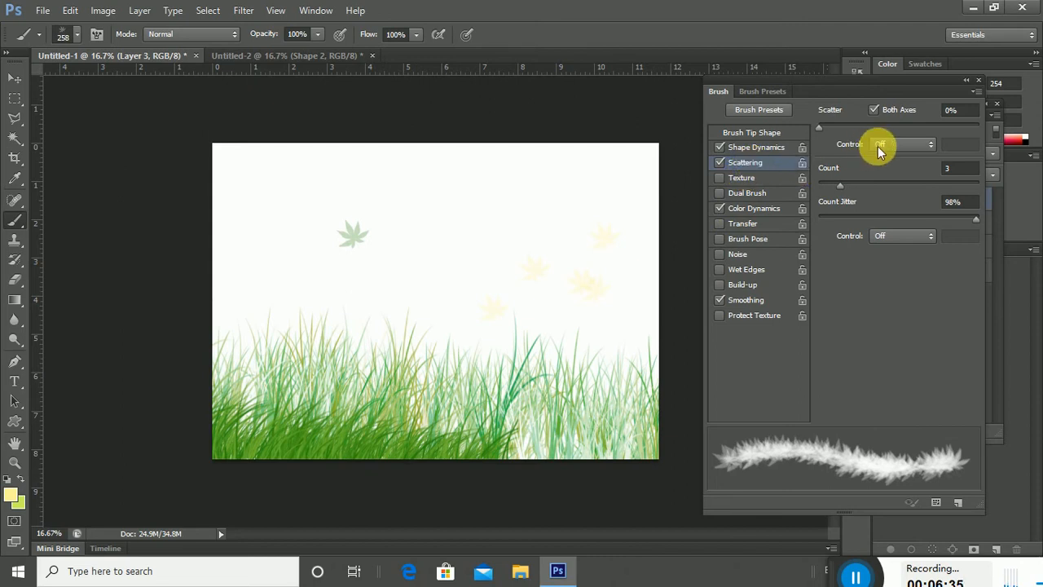
pyautogui.moveTo(826, 127); pyautogui.dragTo(934, 128)
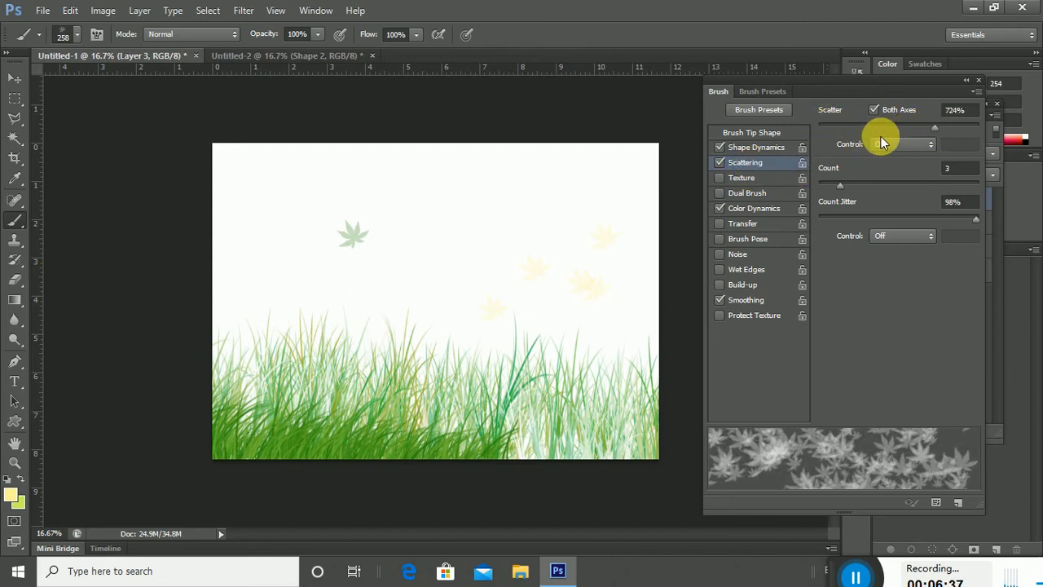
pyautogui.rightClick(580, 220)
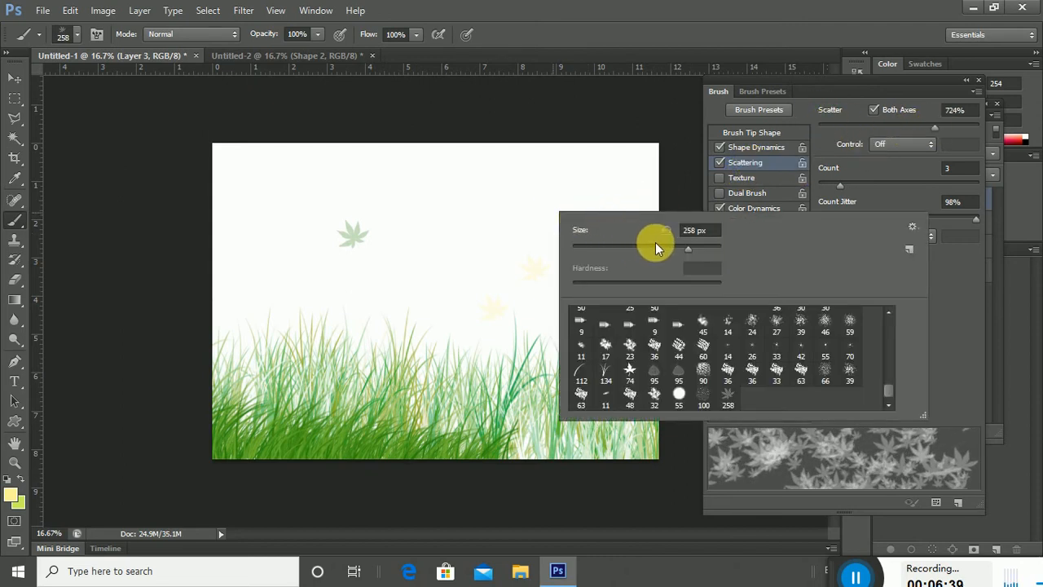
pyautogui.click(542, 213)
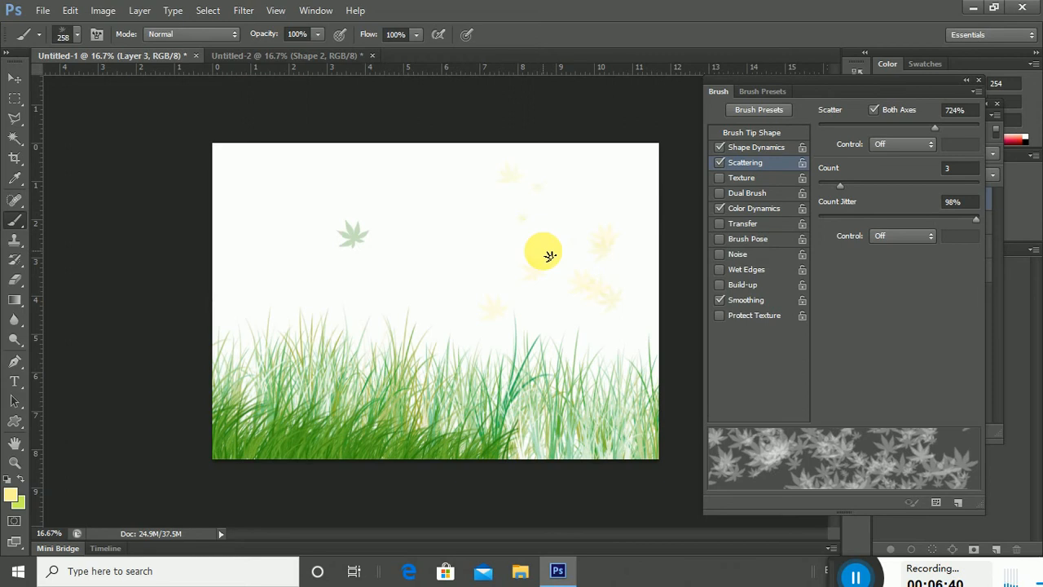
# Set the painting colour to yellow f2de37 and move the Brush panel off the layers list.
pyautogui.click(11, 499)
pyautogui.click(763, 89)
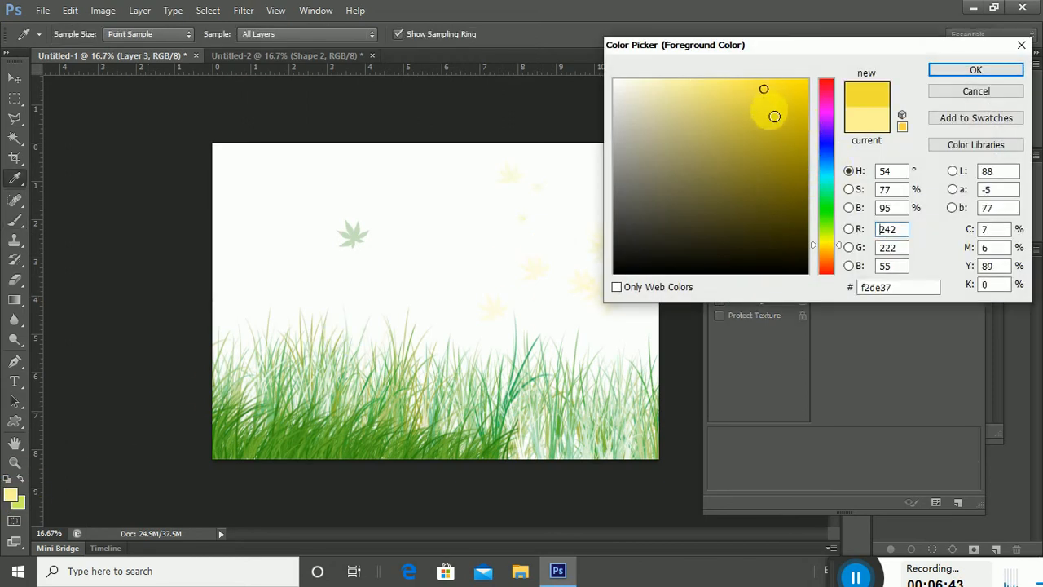
pyautogui.click(961, 72)
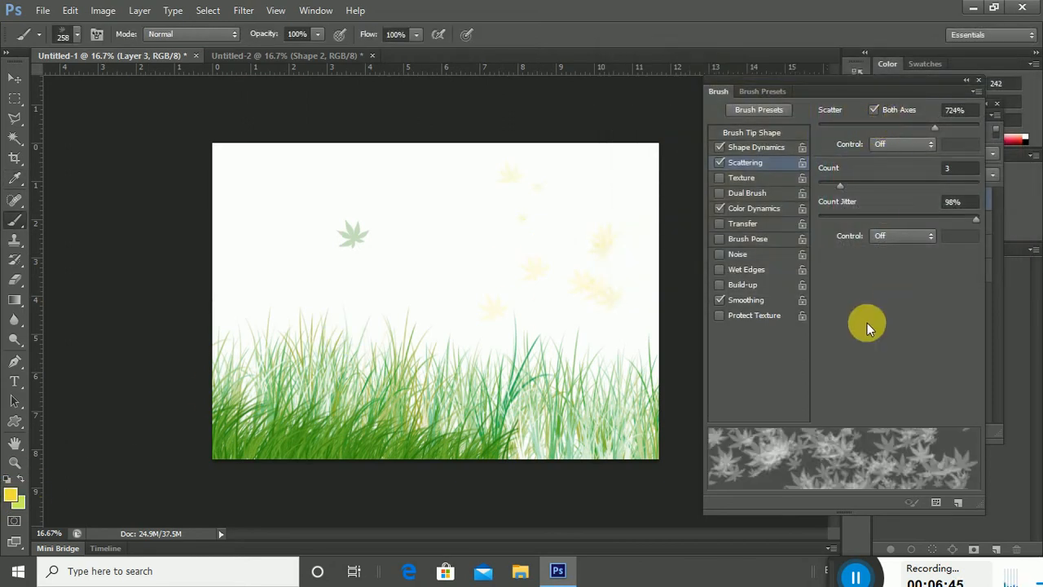
pyautogui.moveTo(836, 82)
pyautogui.mouseDown()
pyautogui.moveTo(639, 117)
pyautogui.moveTo(683, 156)
pyautogui.mouseUp()
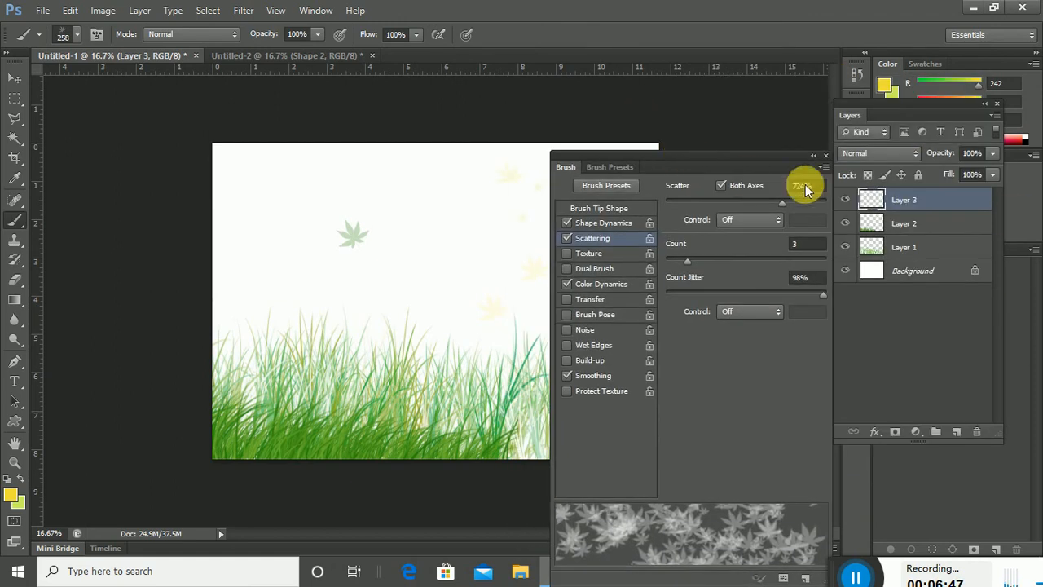
# On a new Layer 4, paint several strokes of scattered leaves across the sky.
pyautogui.click(956, 432)
pyautogui.moveTo(319, 235); pyautogui.dragTo(440, 285)
pyautogui.moveTo(486, 286)
pyautogui.mouseDown()
pyautogui.moveTo(470, 330)
pyautogui.moveTo(417, 330)
pyautogui.mouseUp()
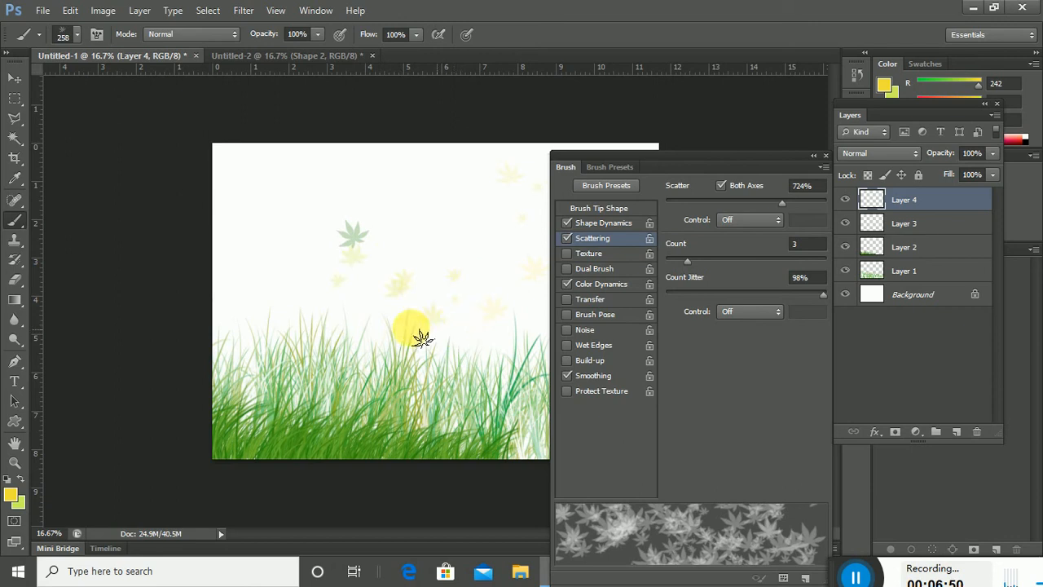
pyautogui.moveTo(663, 157)
pyautogui.mouseDown()
pyautogui.moveTo(775, 119)
pyautogui.moveTo(834, 121)
pyautogui.mouseUp()
pyautogui.moveTo(536, 255)
pyautogui.mouseDown()
pyautogui.moveTo(579, 268)
pyautogui.moveTo(591, 314)
pyautogui.mouseUp()
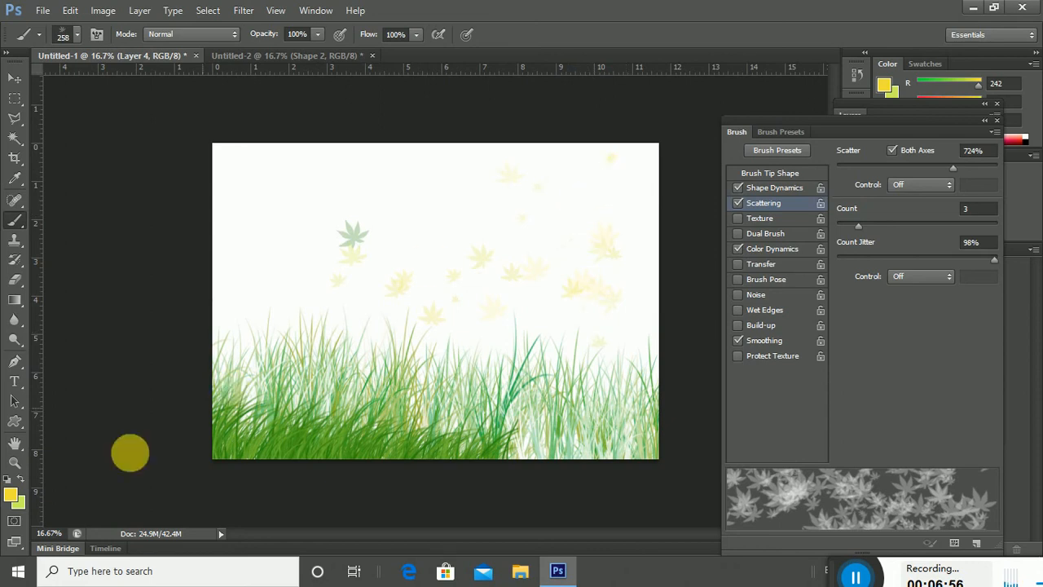
# Switch to olive 796e13 with Shape Dynamics on and paint leaves down toward the grass.
pyautogui.click(10, 495)
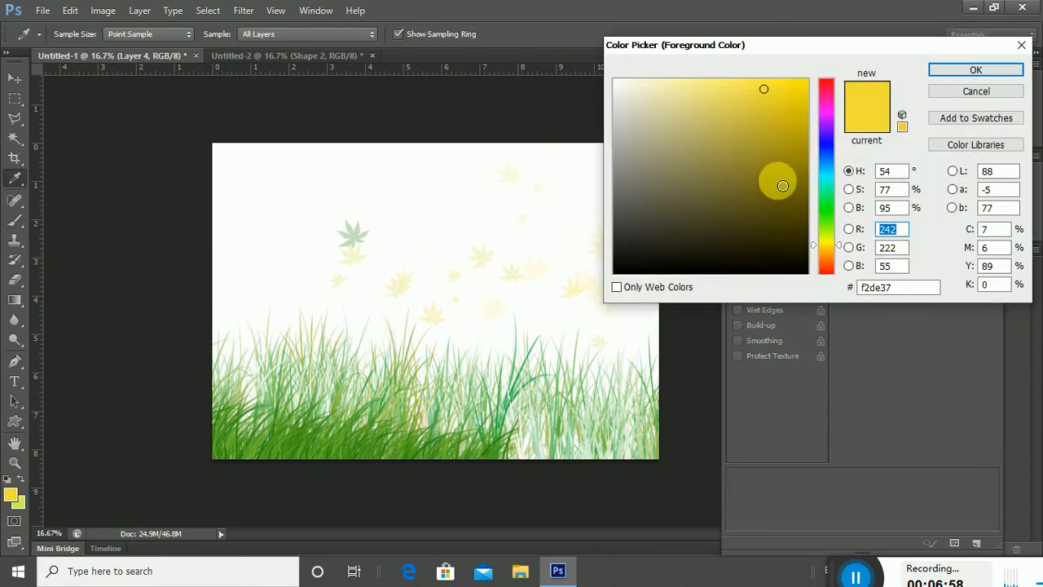
pyautogui.click(777, 181)
pyautogui.press('Return')
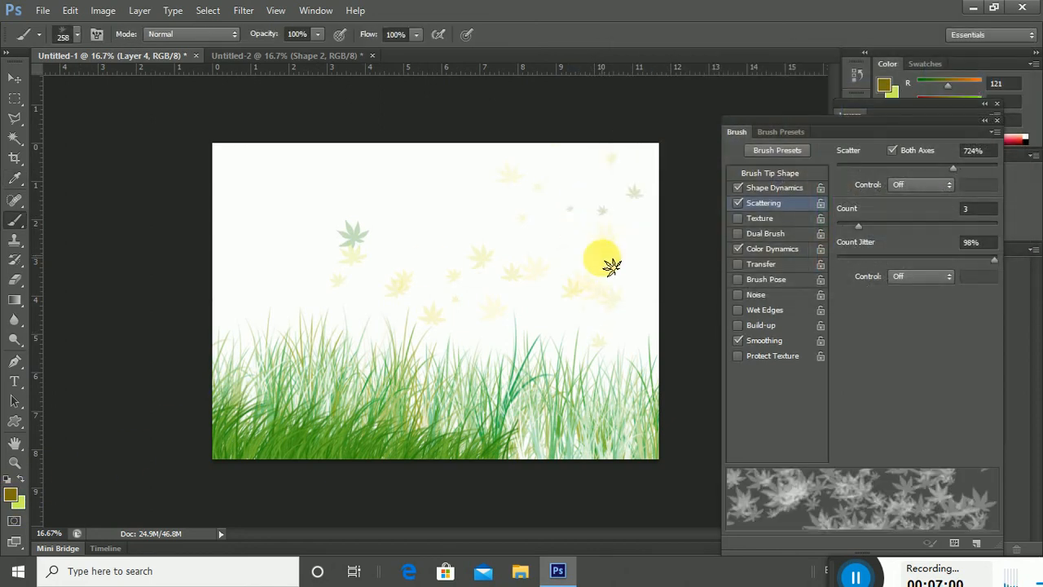
pyautogui.click(774, 188)
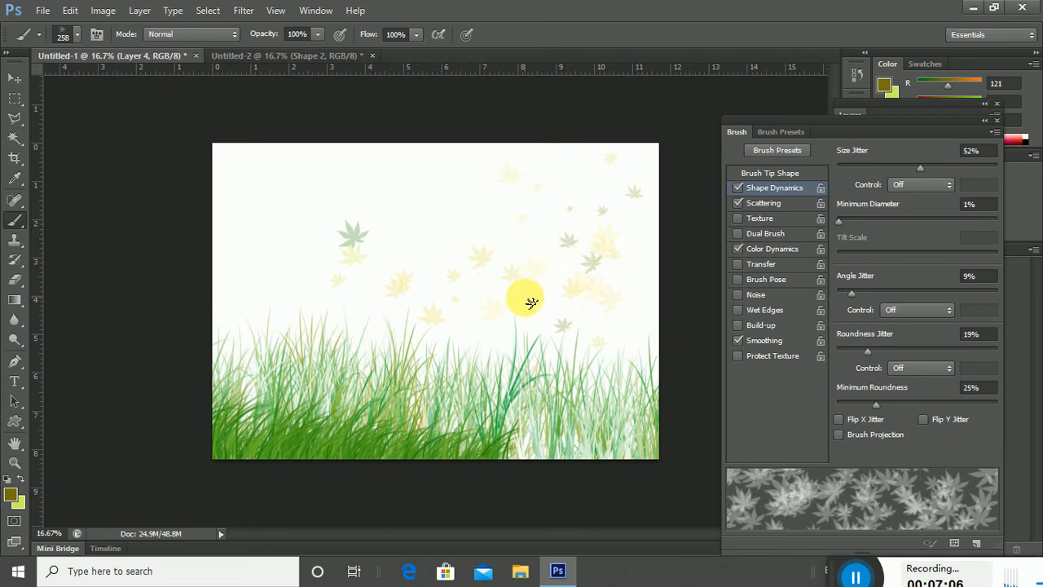
pyautogui.rightClick(550, 228)
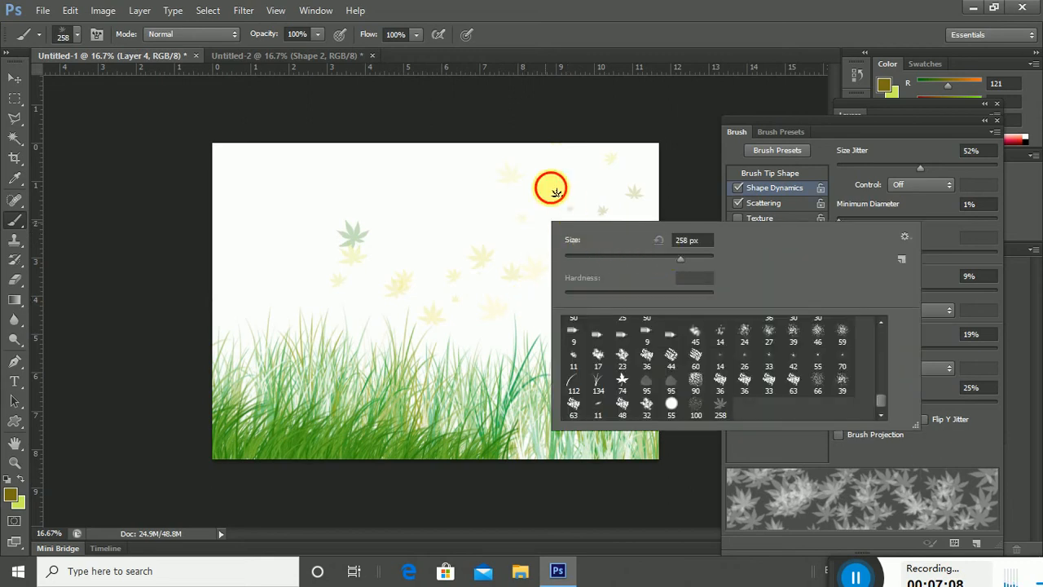
pyautogui.moveTo(551, 187)
pyautogui.mouseDown()
pyautogui.moveTo(642, 278)
pyautogui.moveTo(632, 324)
pyautogui.moveTo(538, 335)
pyautogui.moveTo(479, 360)
pyautogui.mouseUp()
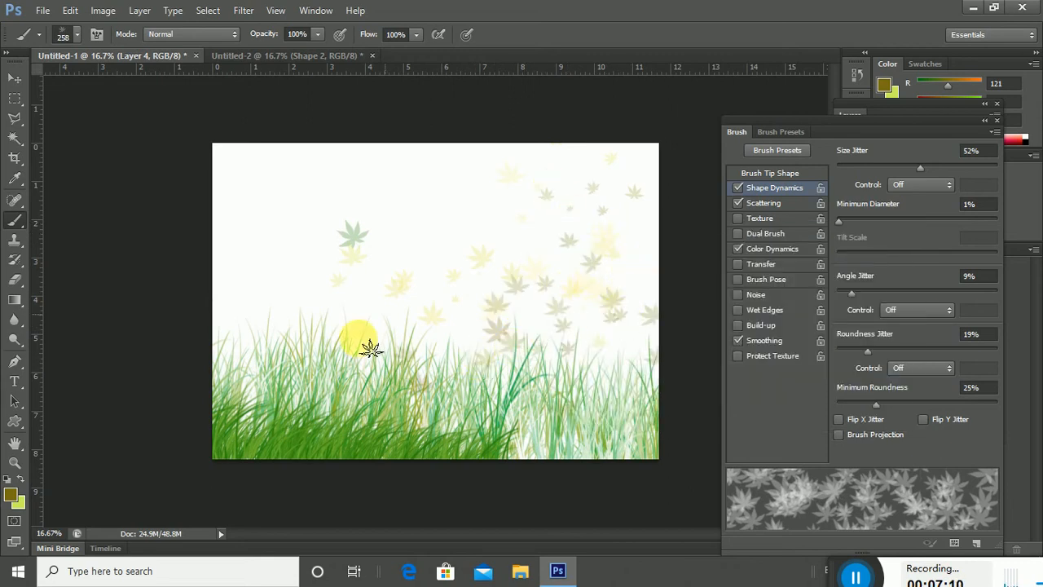
# Pick near-white #fdfff8 for the background colour swatch in the Color Picker.
pyautogui.click(17, 500)
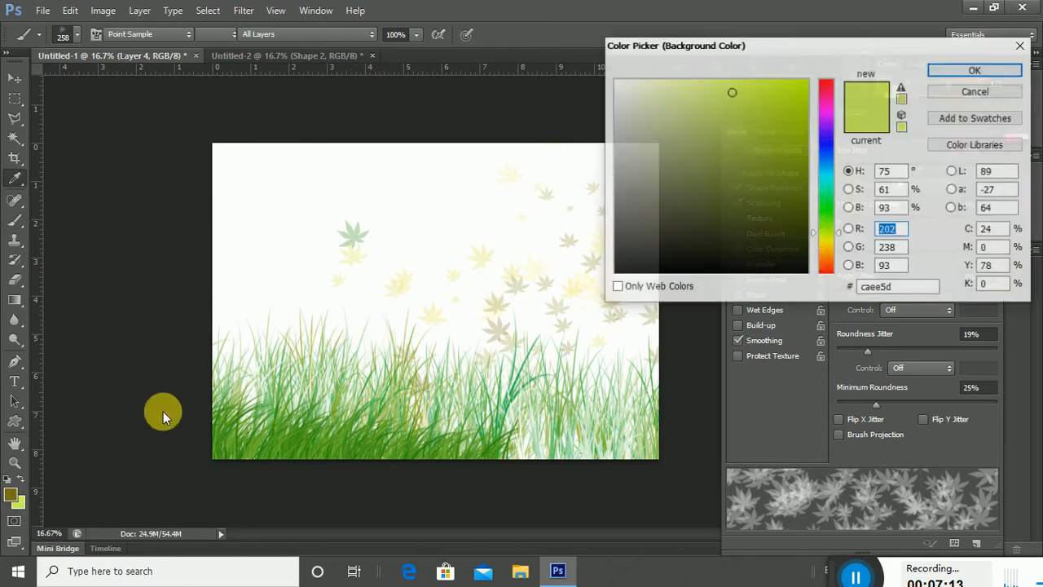
pyautogui.moveTo(624, 83); pyautogui.dragTo(619, 80)
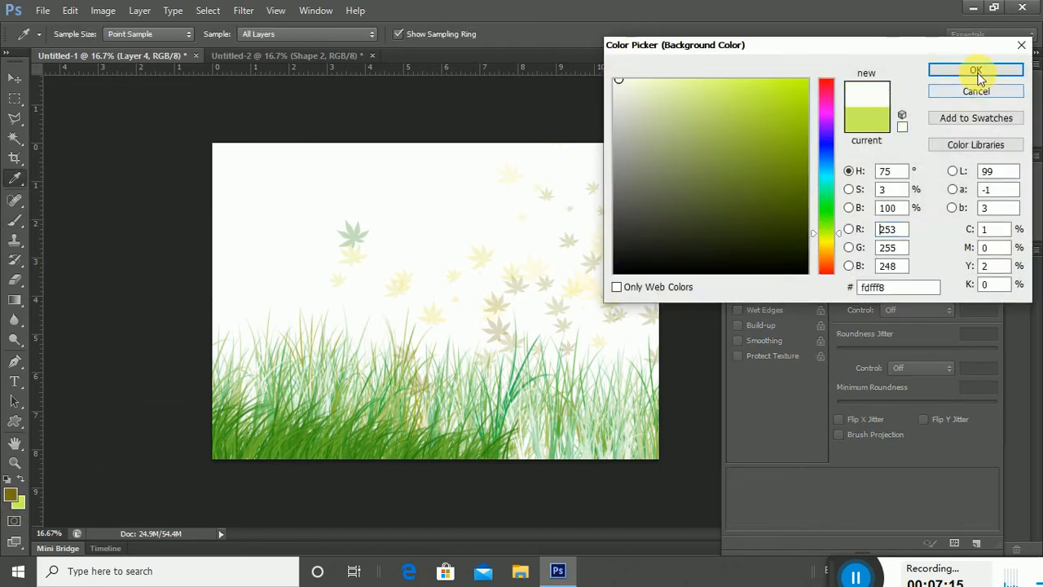
pyautogui.click(976, 72)
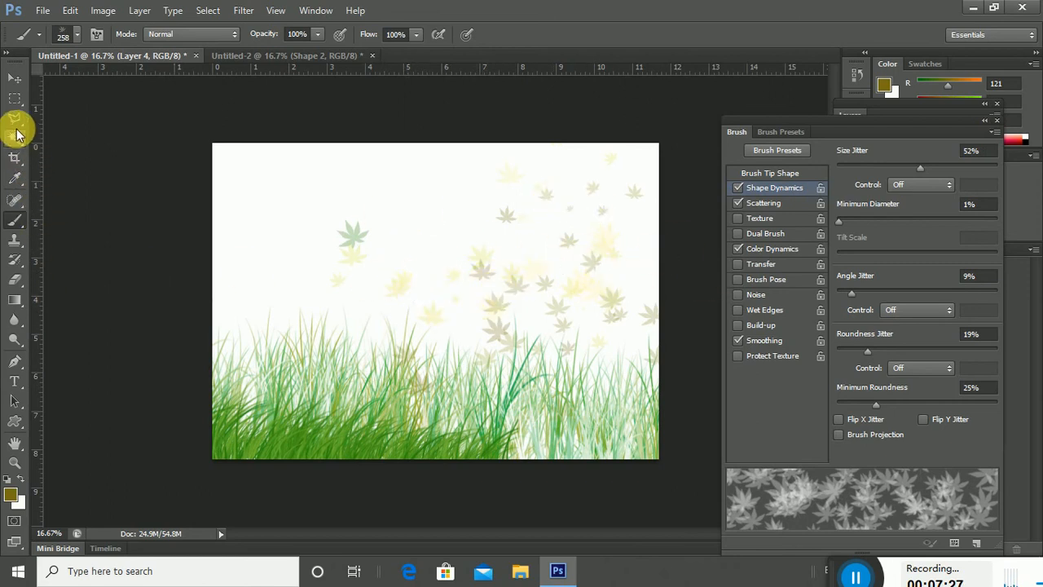
# Erase some faint cream leaves with a 182 px plain eraser.
pyautogui.click(18, 277)
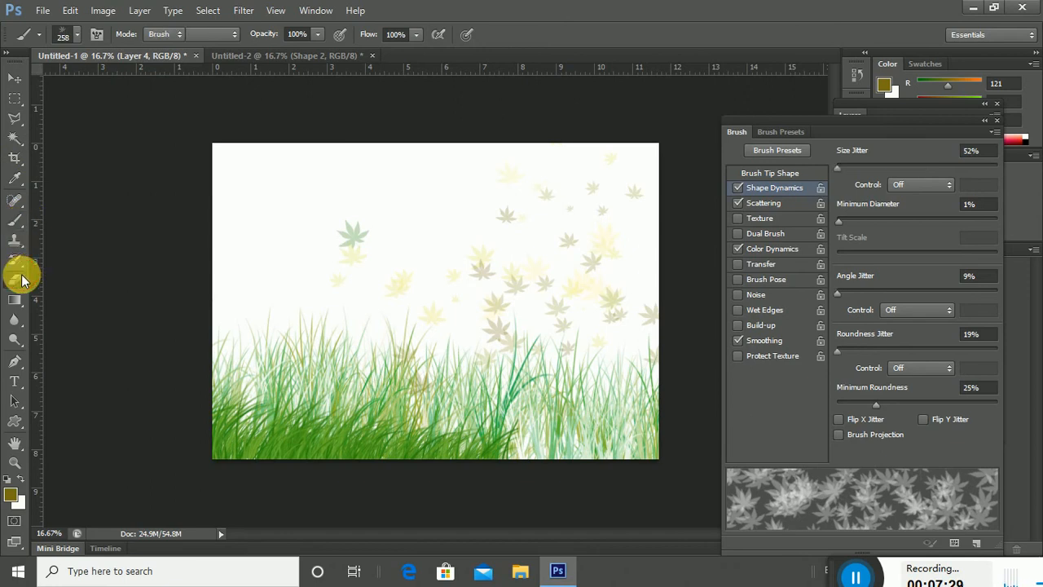
pyautogui.click(81, 275)
pyautogui.rightClick(507, 202)
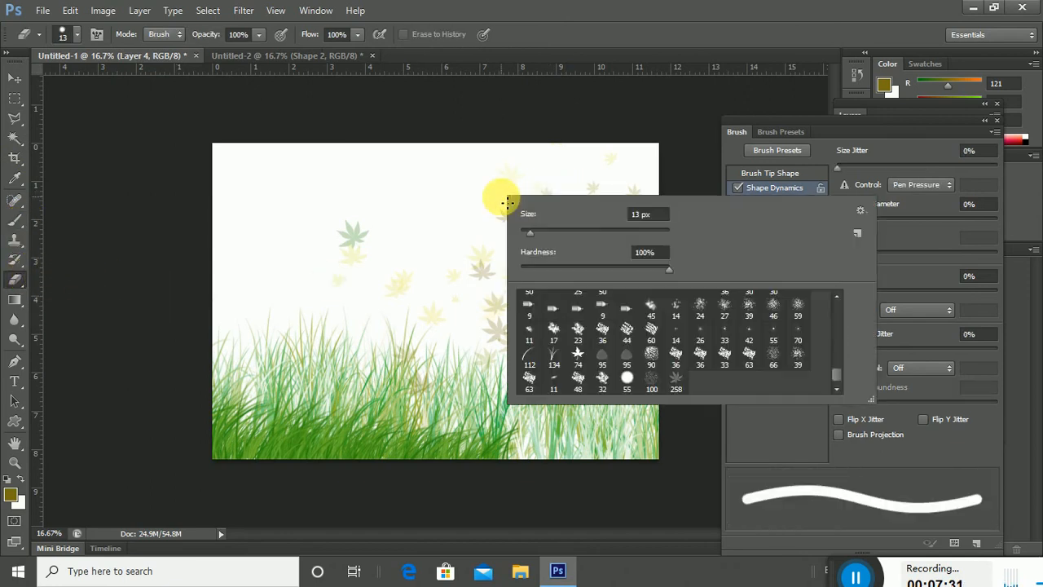
pyautogui.click(497, 189)
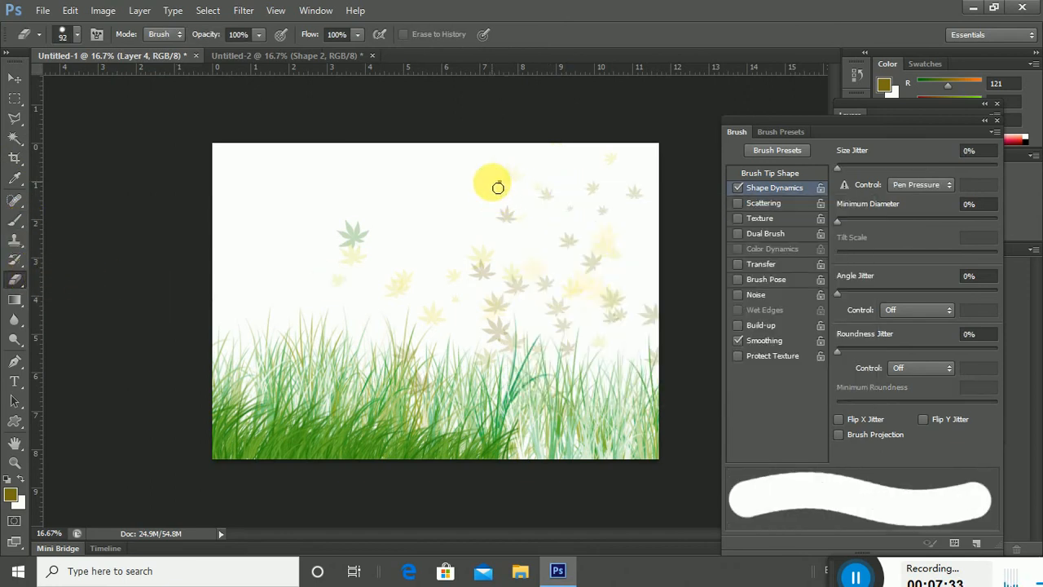
pyautogui.rightClick(556, 229)
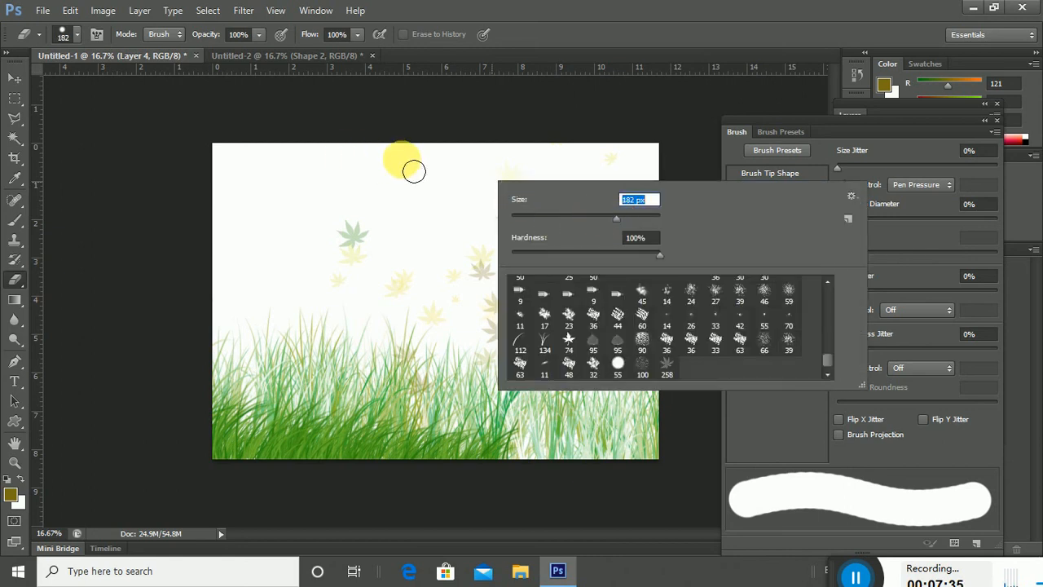
pyautogui.click(414, 168)
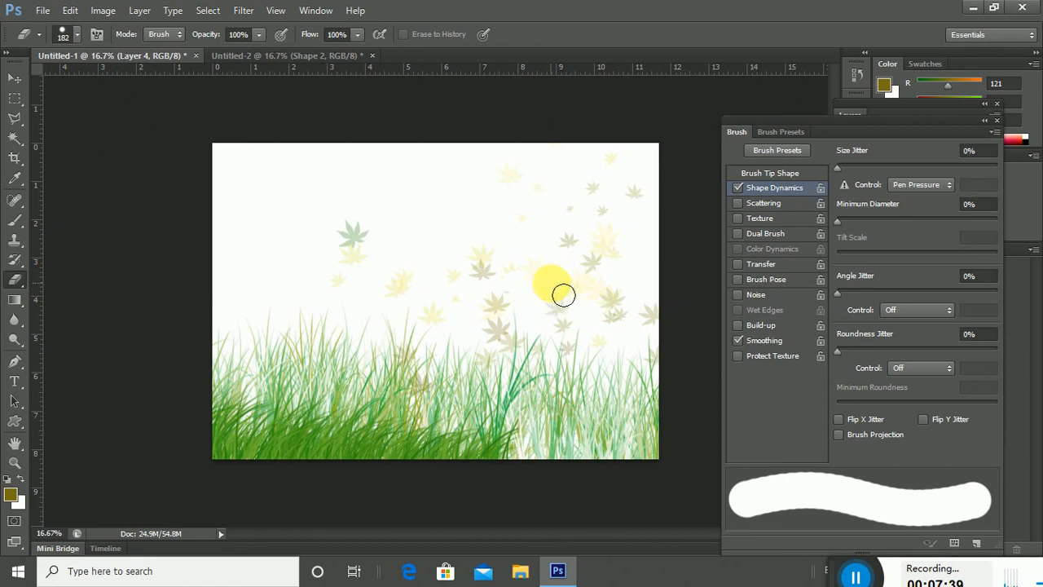
pyautogui.moveTo(563, 294)
pyautogui.mouseDown()
pyautogui.moveTo(550, 285)
pyautogui.moveTo(603, 295)
pyautogui.moveTo(512, 309)
pyautogui.mouseUp()
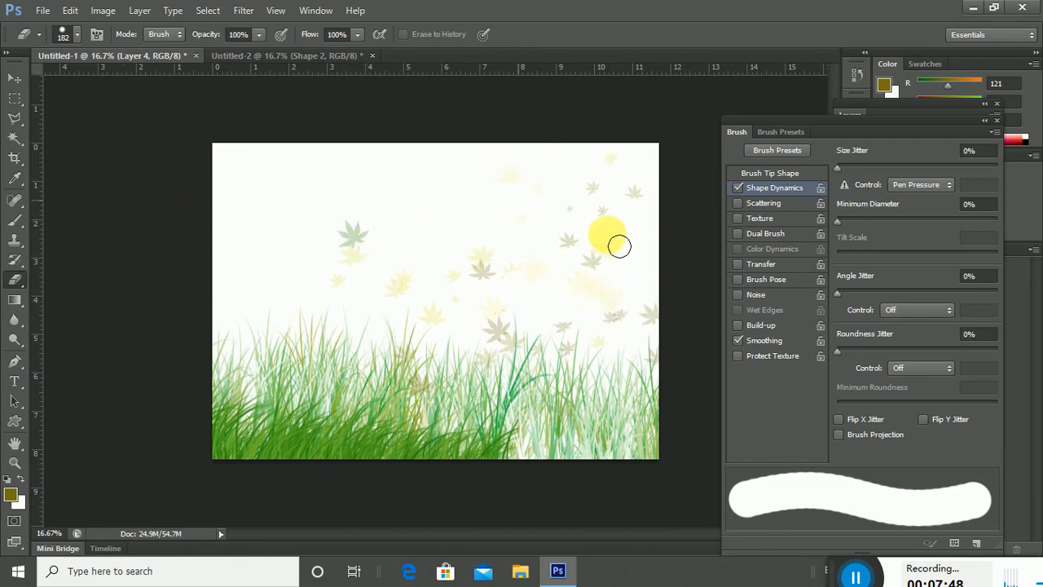
# Enable Dual Brush and Scattering at 0% on the eraser, then return to the Brush tool.
pyautogui.click(769, 231)
pyautogui.click(760, 207)
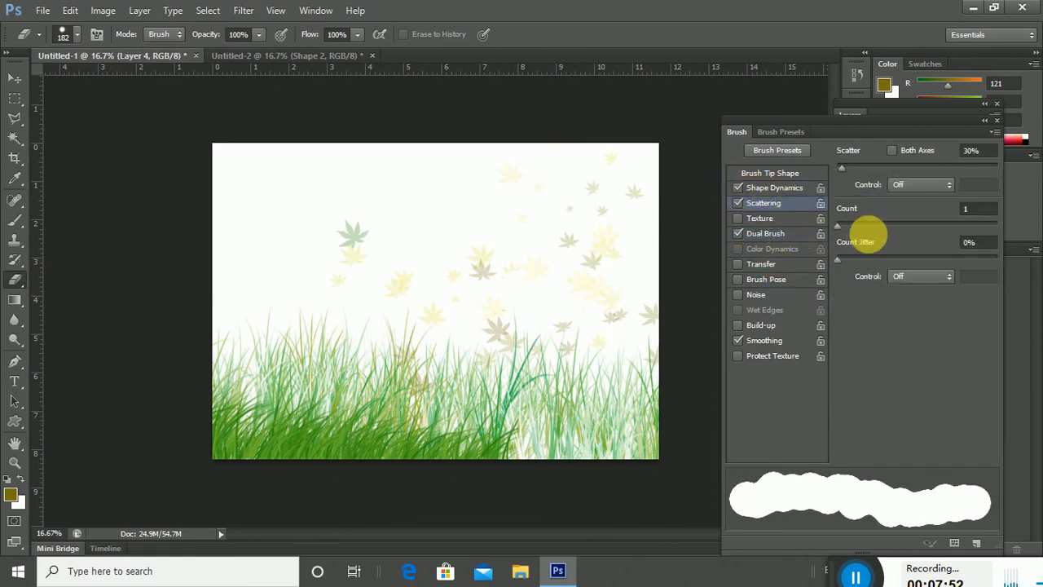
pyautogui.moveTo(847, 168)
pyautogui.mouseDown()
pyautogui.moveTo(897, 166)
pyautogui.moveTo(833, 181)
pyautogui.mouseUp()
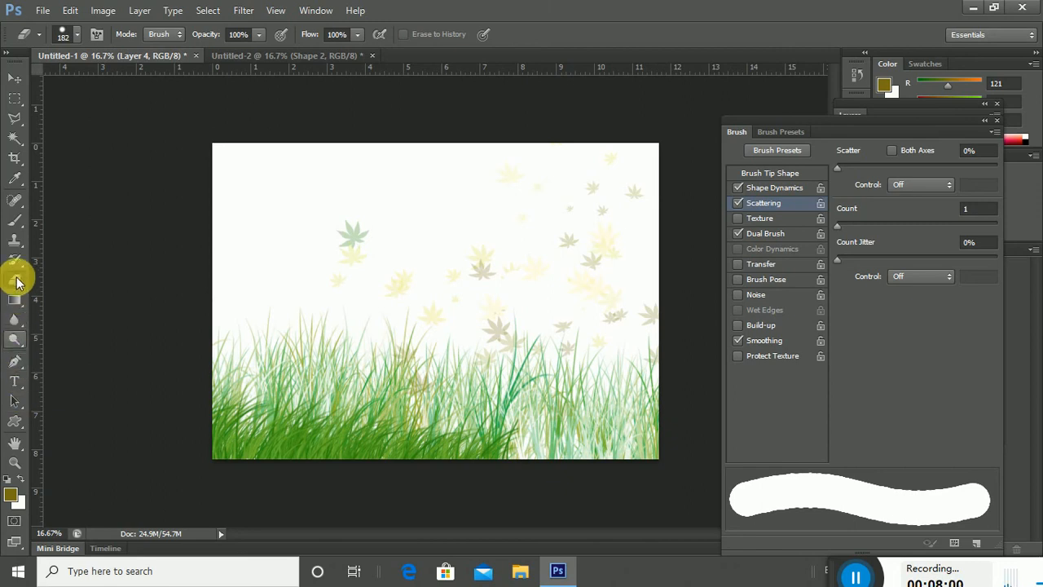
pyautogui.click(16, 219)
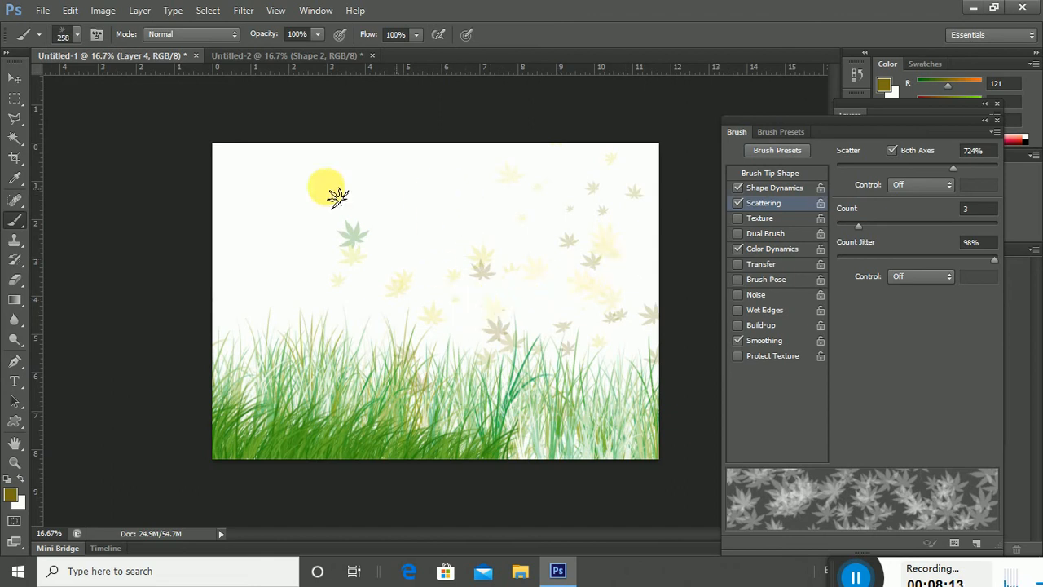
# In Untitled-2, draw a dove silhouette custom shape and close the Layers and Brush panels.
pyautogui.click(298, 56)
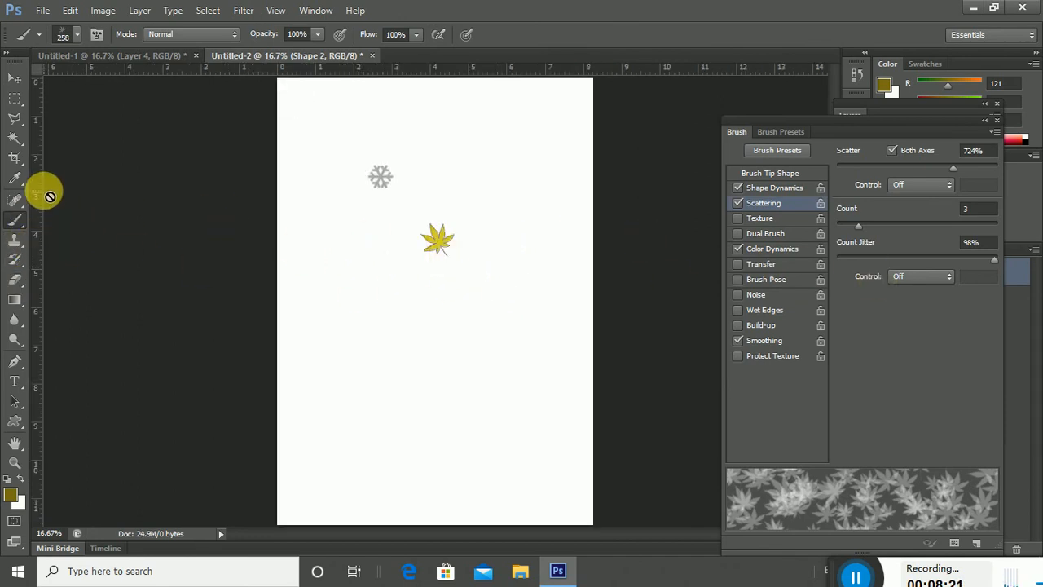
pyautogui.click(15, 421)
pyautogui.rightClick(355, 311)
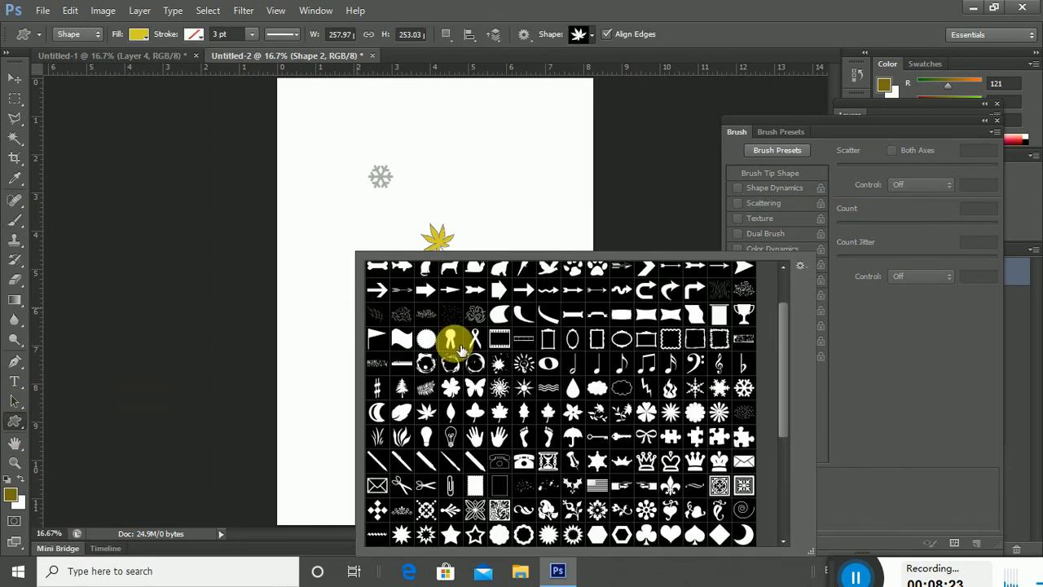
pyautogui.scroll(2, 459, 348)
pyautogui.click(548, 322)
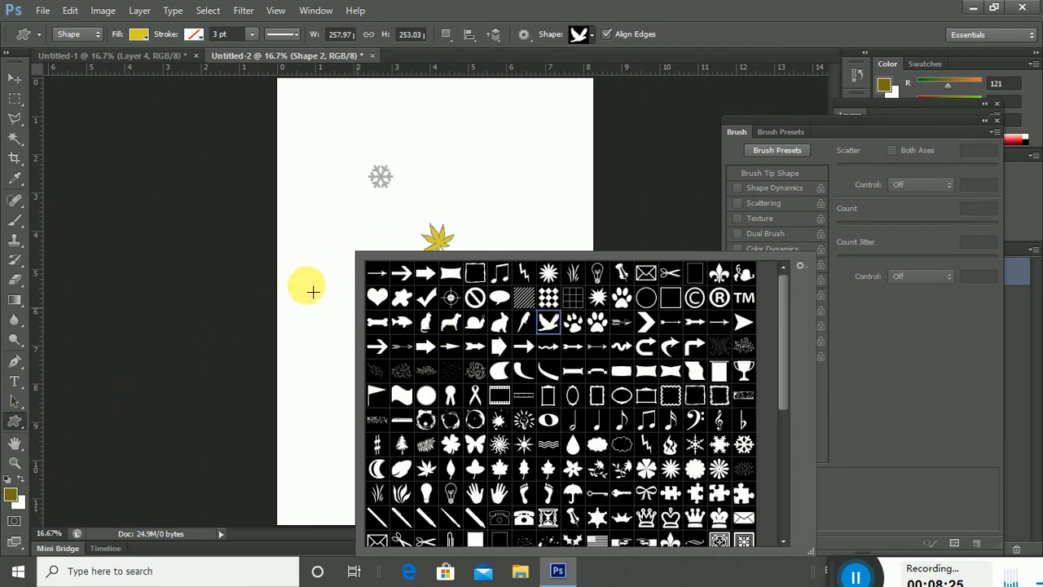
pyautogui.click(314, 293)
pyautogui.moveTo(320, 304); pyautogui.dragTo(355, 333)
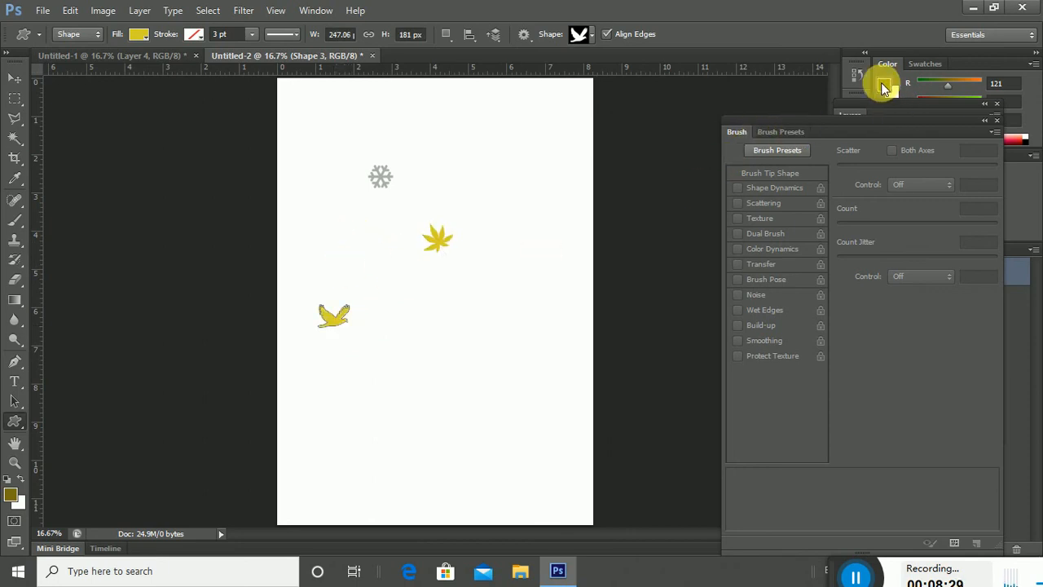
pyautogui.click(996, 104)
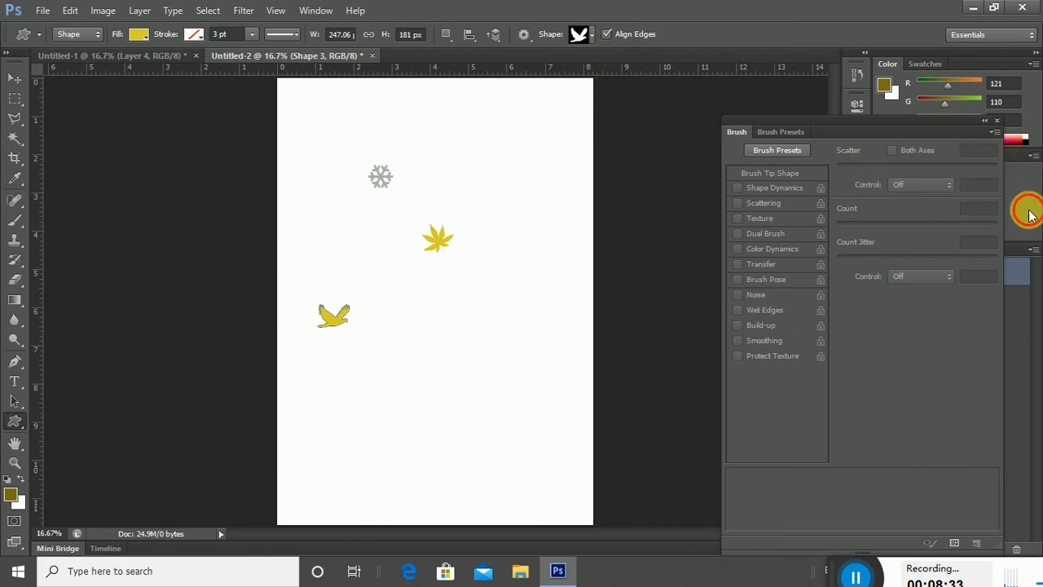
pyautogui.click(995, 122)
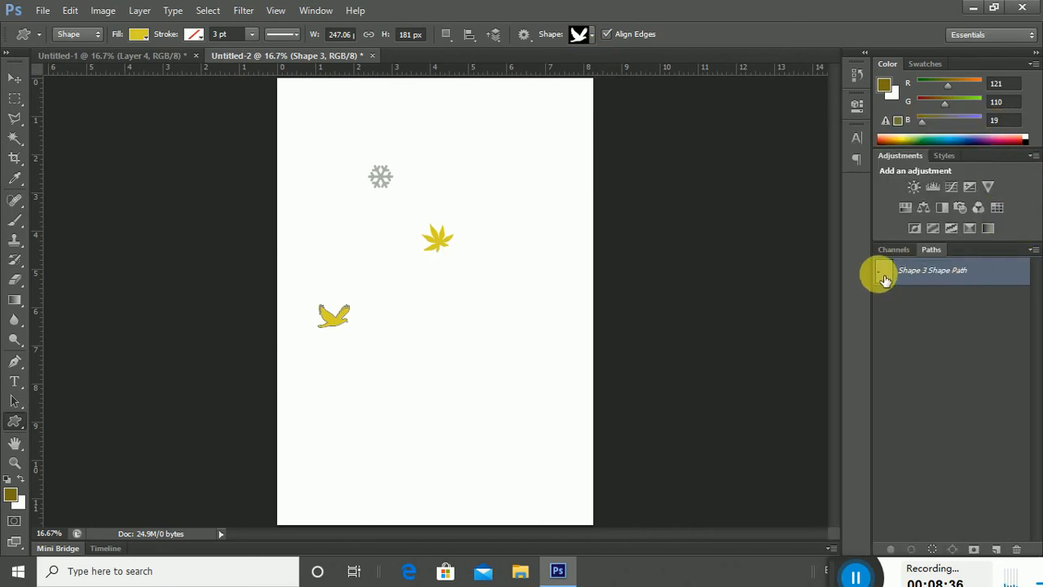
pyautogui.doubleClick(885, 280)
pyautogui.click(605, 215)
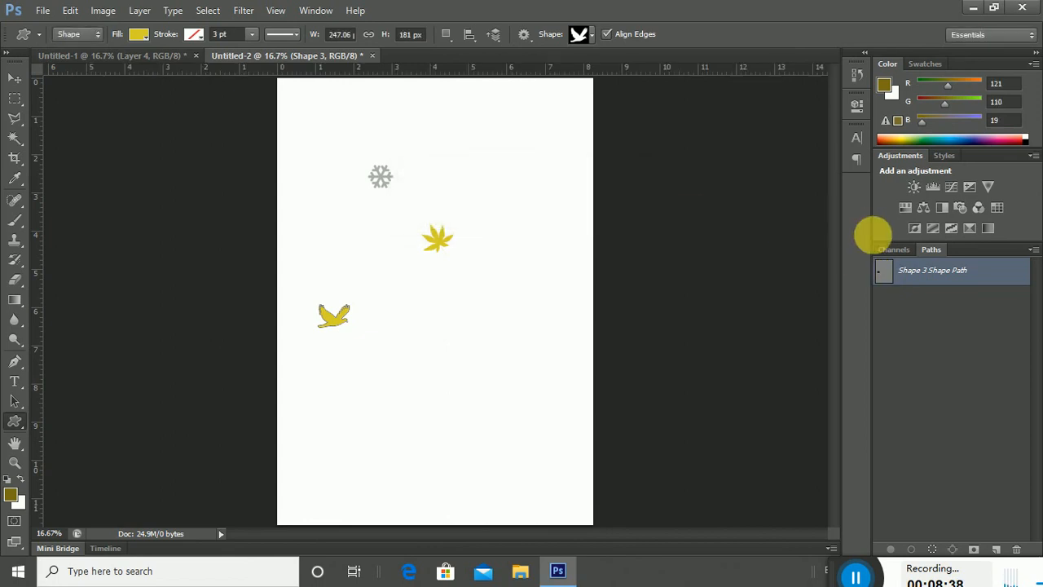
# Draw a new bird shape below the leaf and fill it black.
pyautogui.click(141, 36)
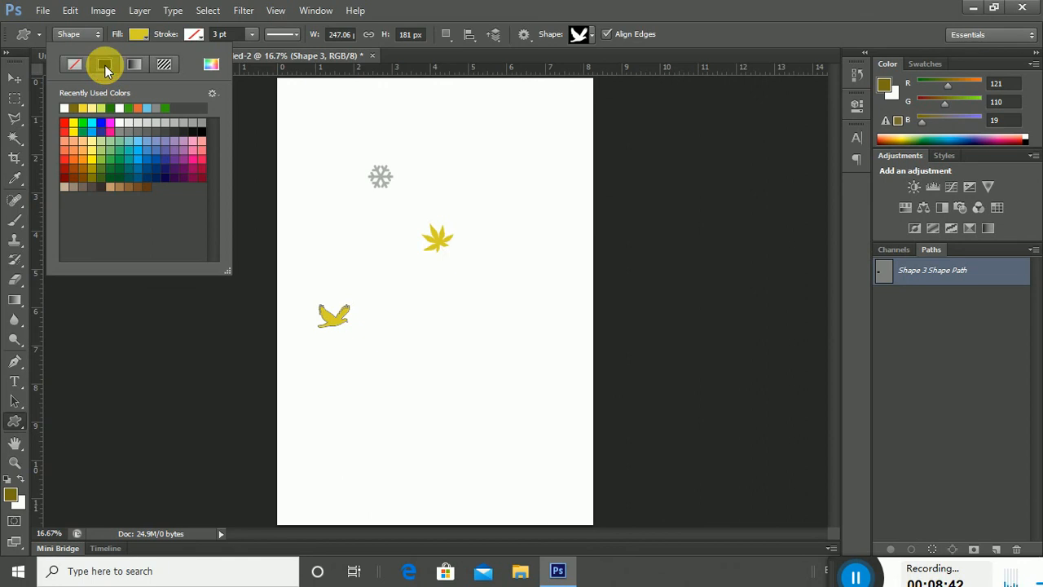
pyautogui.moveTo(421, 299); pyautogui.dragTo(457, 319)
pyautogui.click(140, 34)
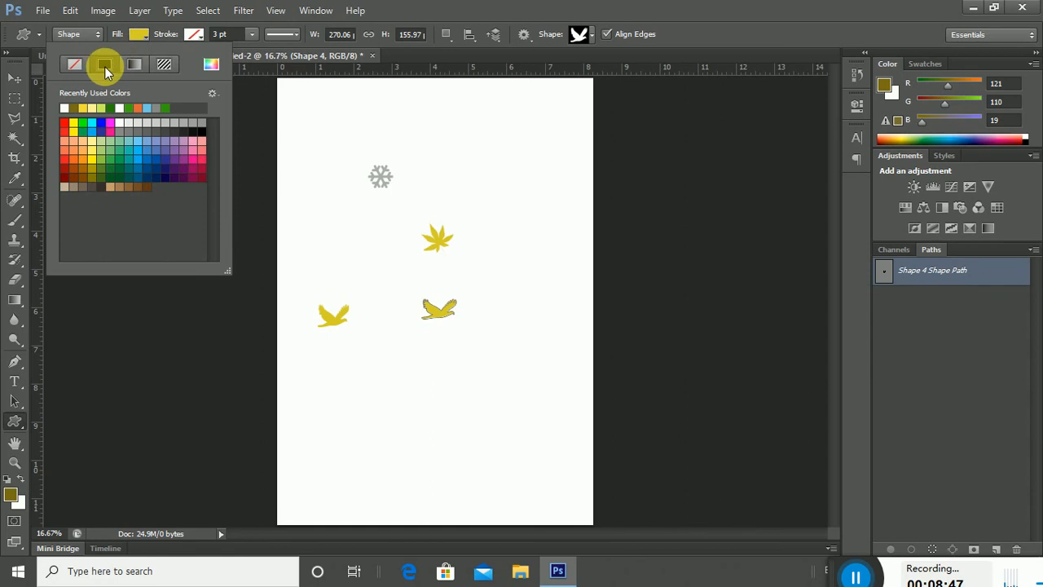
pyautogui.click(200, 128)
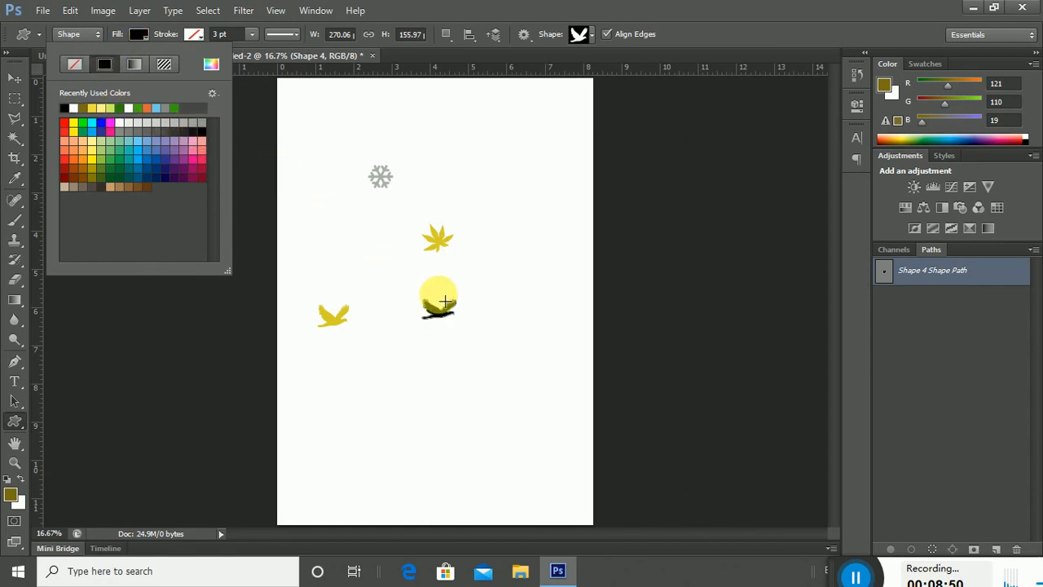
pyautogui.click(407, 10)
# Crop the canvas to the black bird, define it as a brush preset, and return to Untitled-1.
pyautogui.click(18, 80)
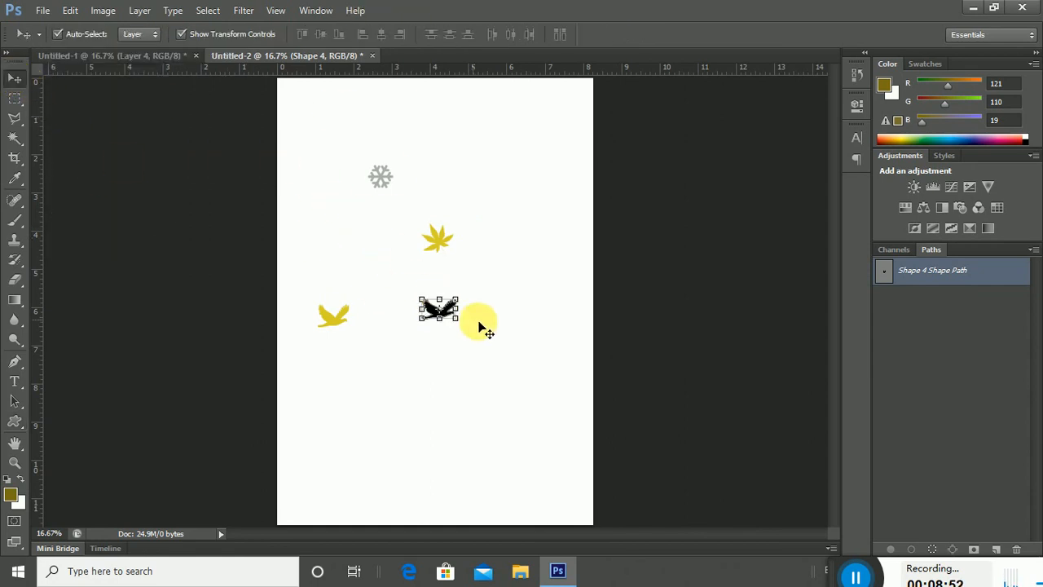
pyautogui.click(442, 263)
pyautogui.click(14, 158)
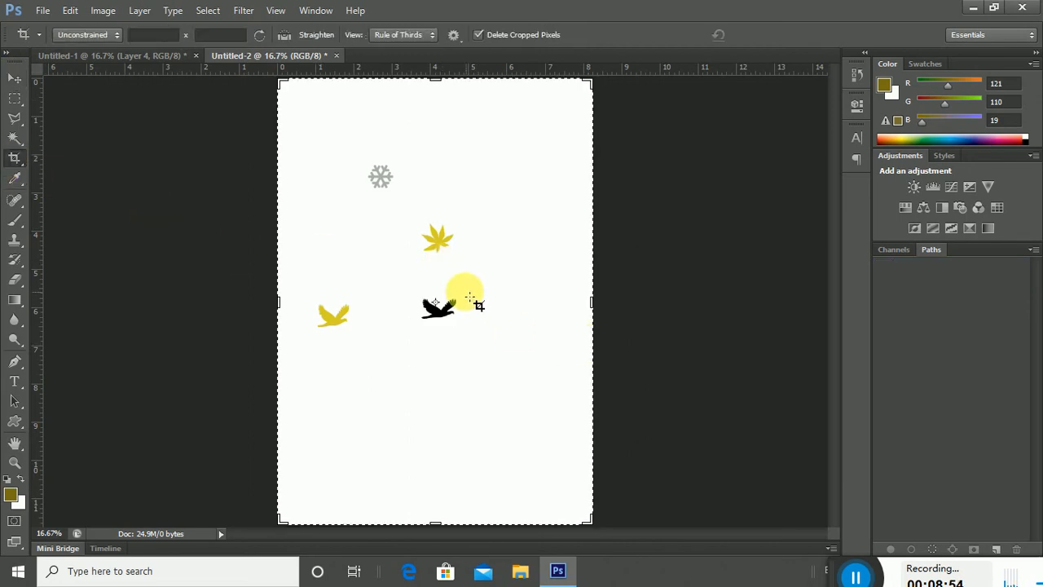
pyautogui.moveTo(421, 291); pyautogui.dragTo(471, 336)
pyautogui.click(768, 35)
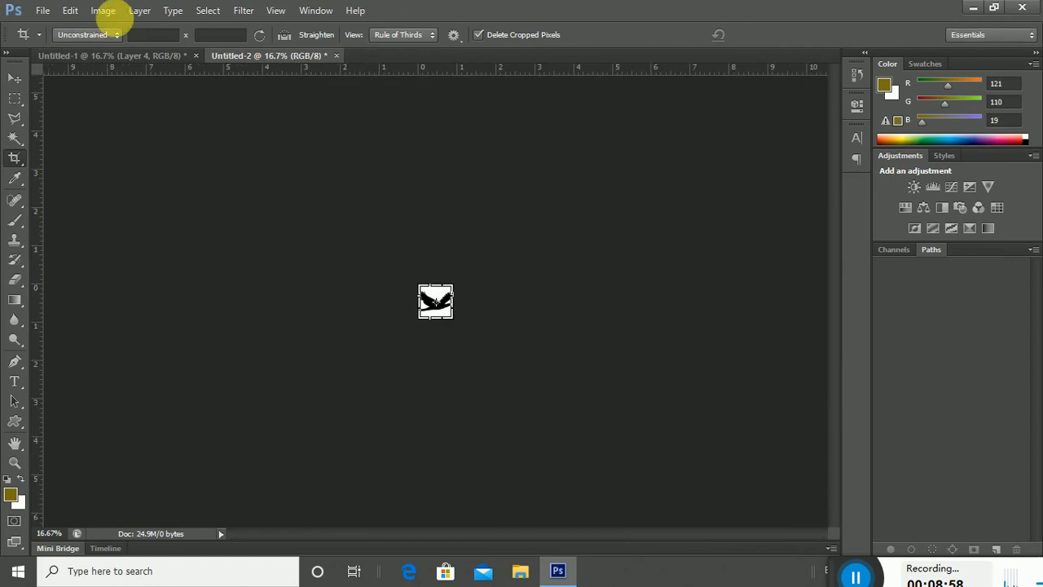
pyautogui.click(70, 10)
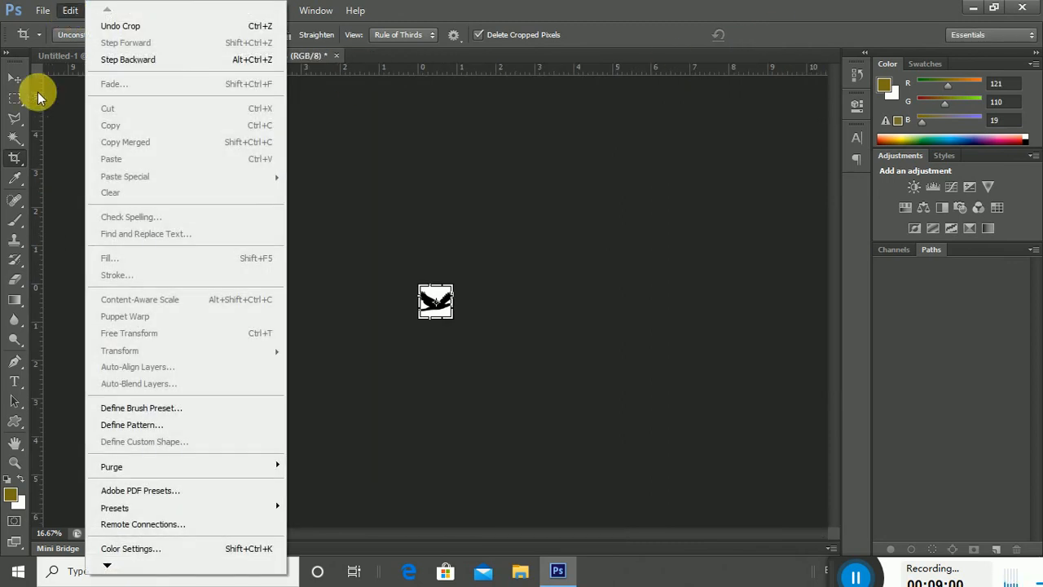
pyautogui.click(121, 409)
pyautogui.click(675, 196)
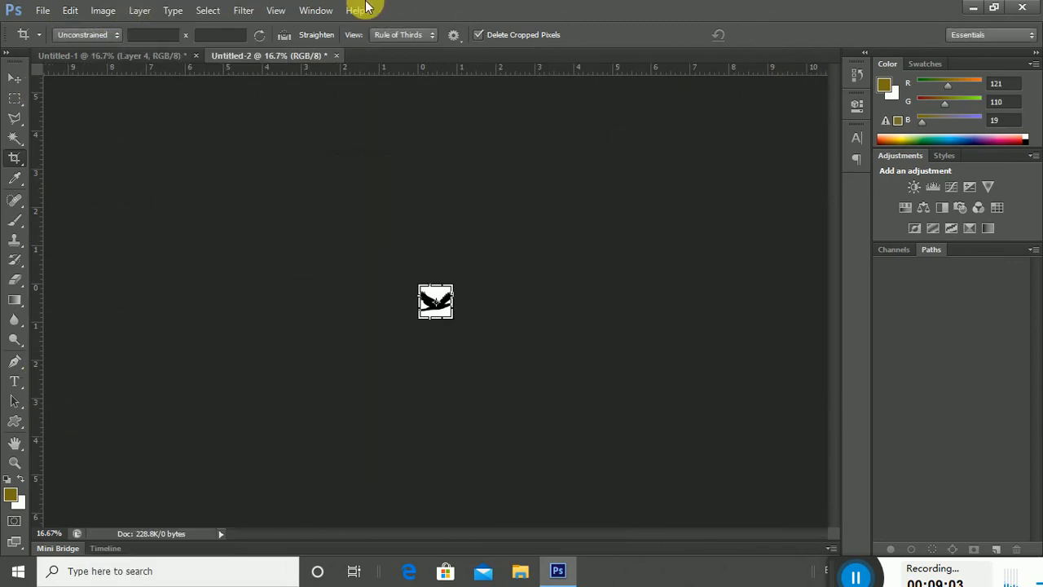
pyautogui.click(136, 54)
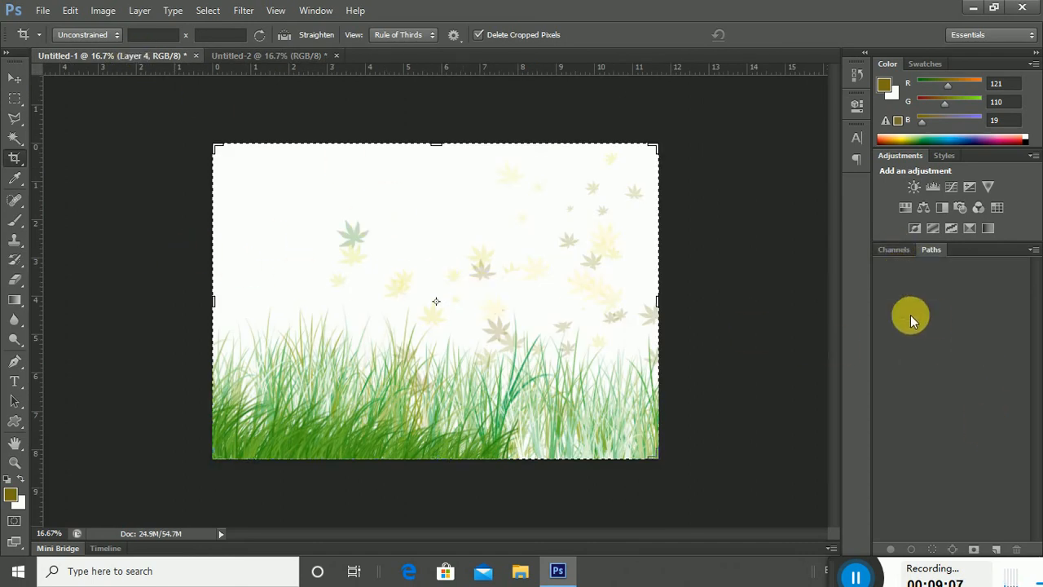
# Show the Layers panel and add a new empty layer on top of the meadow.
pyautogui.press('F7')
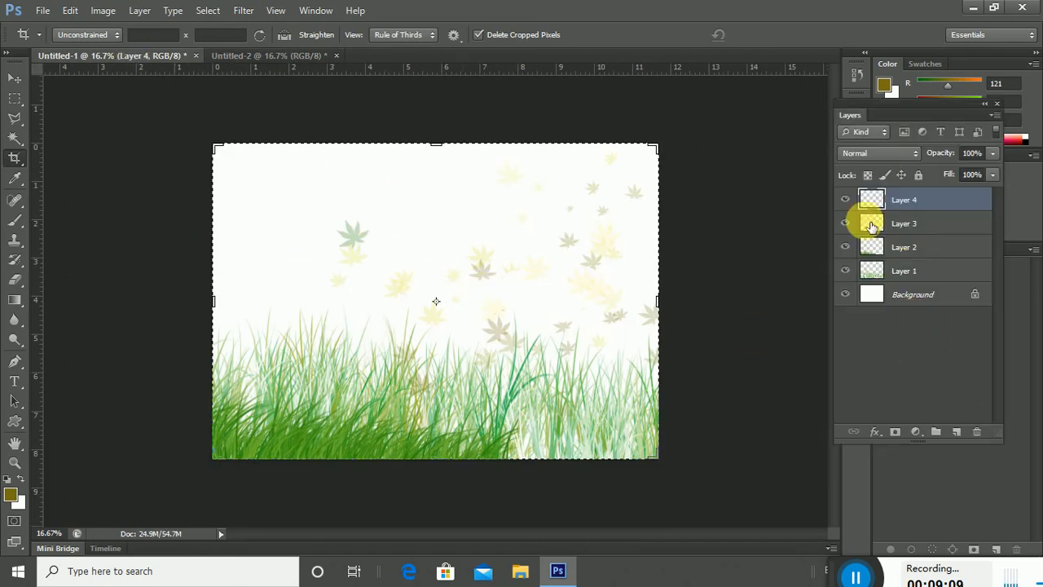
pyautogui.press('F7')
pyautogui.press('F7')
pyautogui.press('F7')
pyautogui.press('F7')
pyautogui.press('F7')
pyautogui.press('F7')
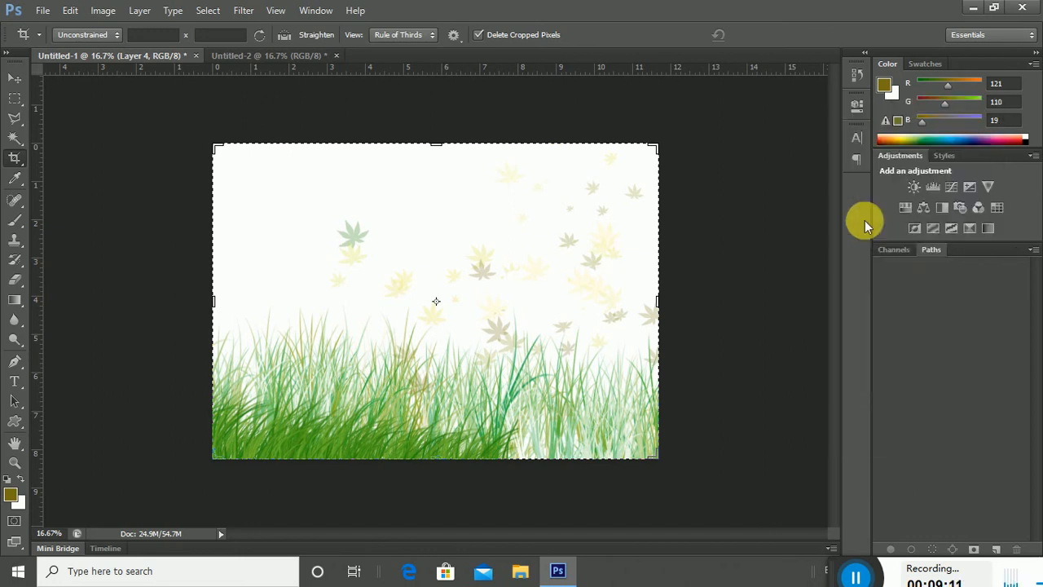
pyautogui.press('F7')
pyautogui.press('F7')
pyautogui.press('F7')
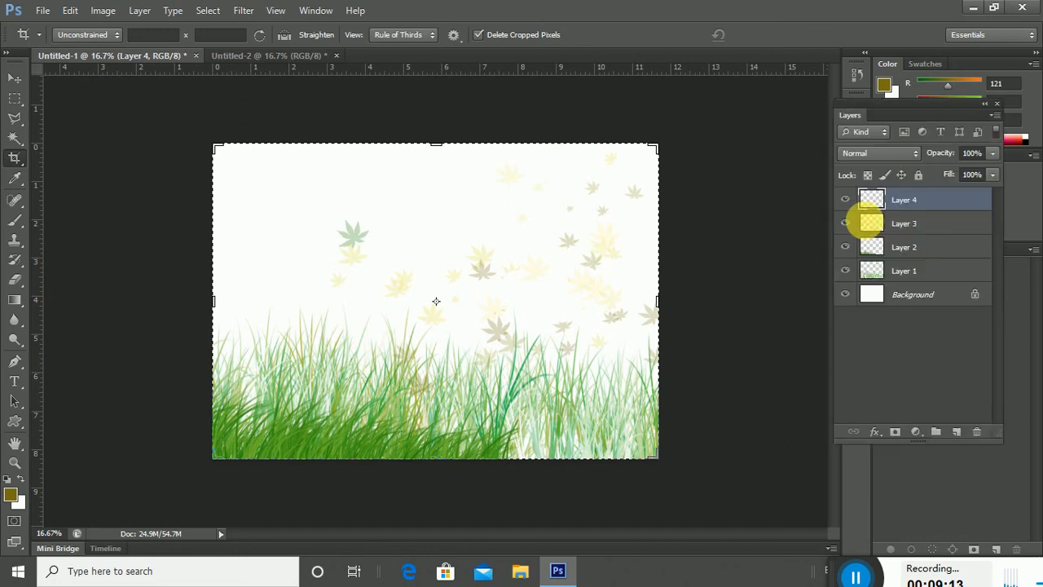
pyautogui.press('F7')
pyautogui.press('F7')
pyautogui.press('F7')
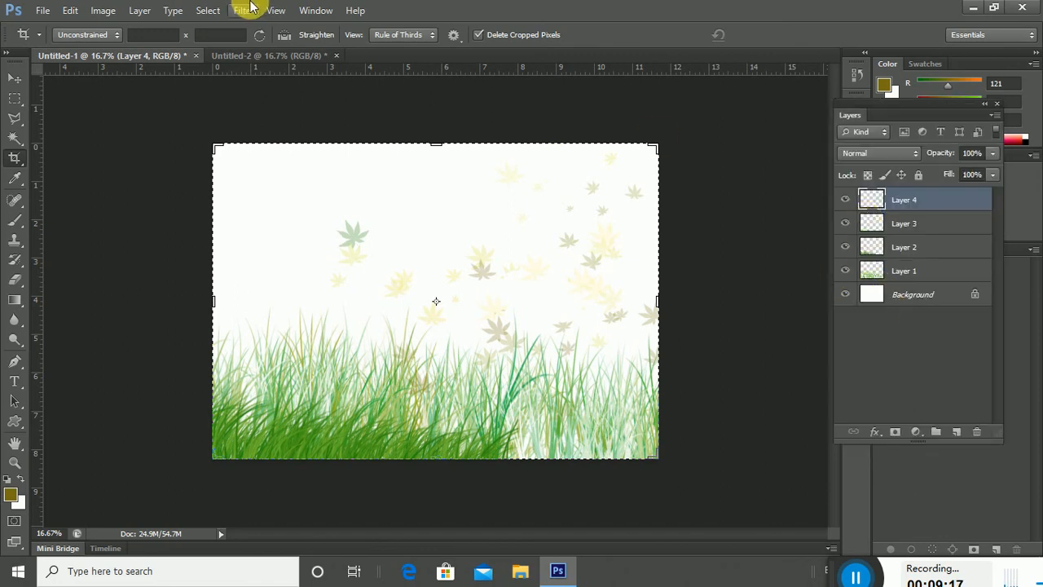
pyautogui.click(314, 10)
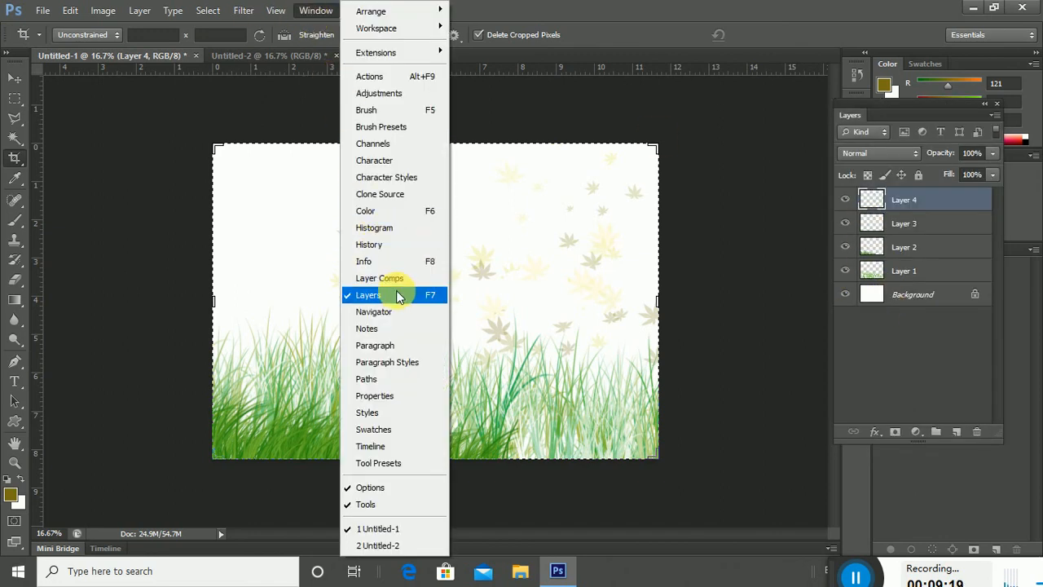
pyautogui.click(942, 343)
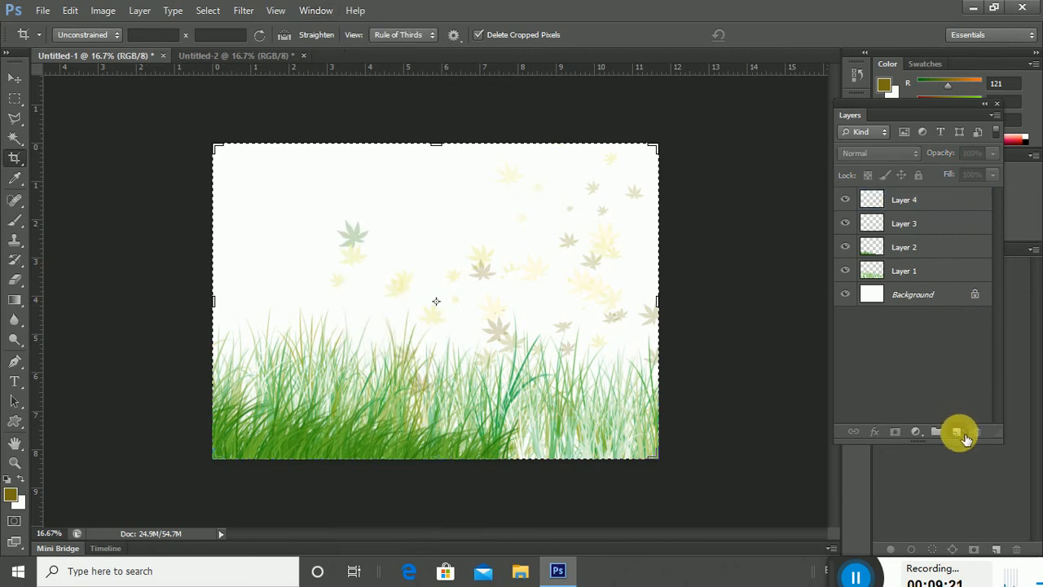
pyautogui.click(960, 434)
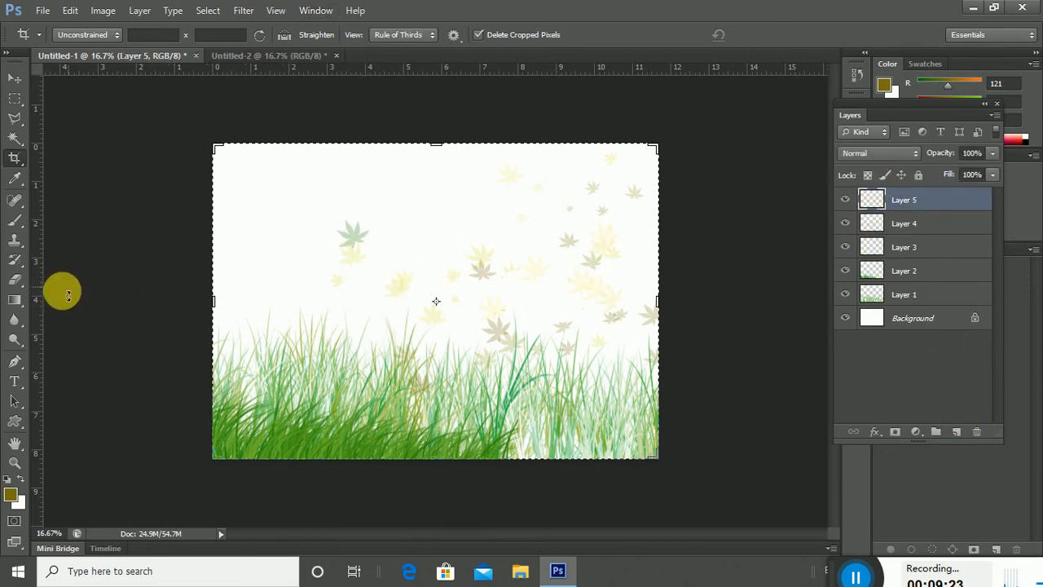
# Choose the bird brush and stamp a large bird in the upper-left sky.
pyautogui.click(15, 220)
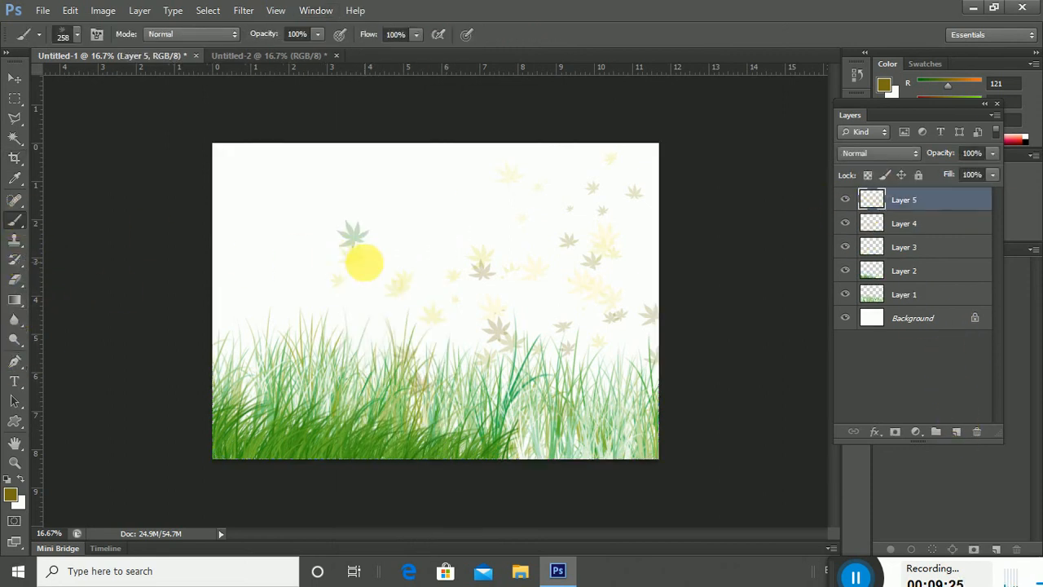
pyautogui.rightClick(314, 242)
pyautogui.click(508, 429)
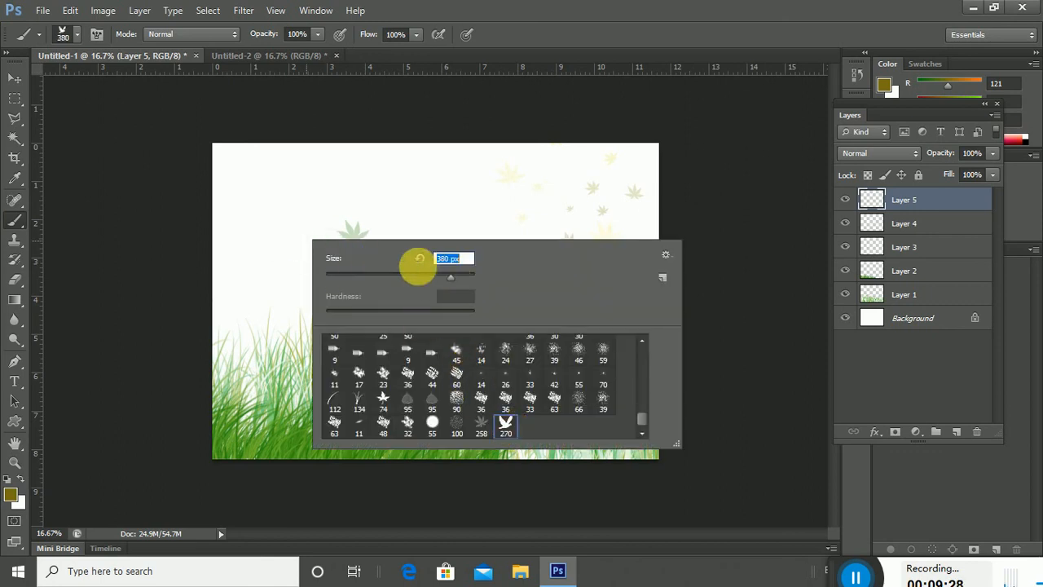
pyautogui.click(281, 229)
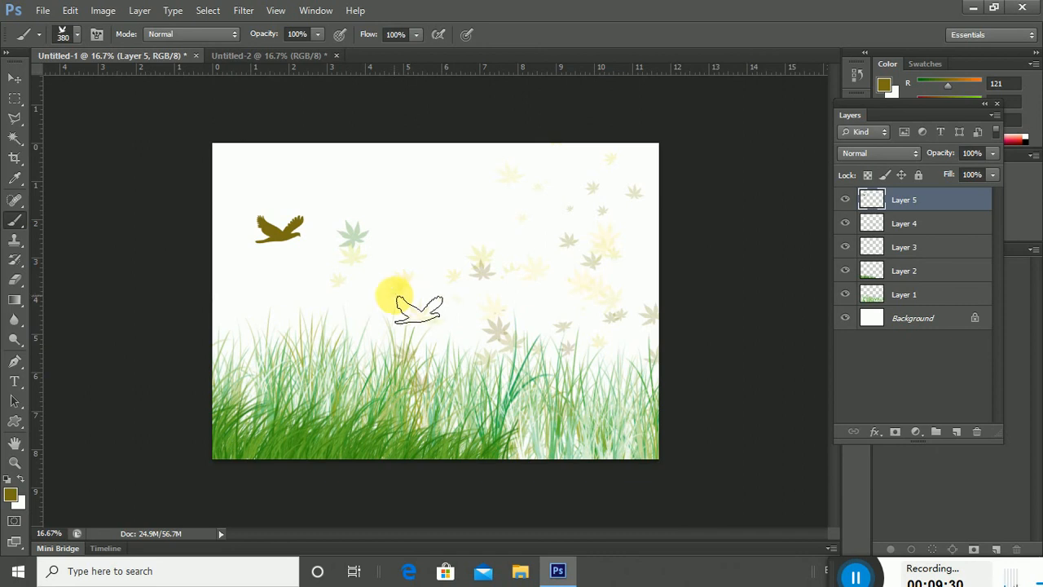
# Darken the foreground colour and stamp a small 108 px bird in the left sky.
pyautogui.click(16, 495)
pyautogui.click(645, 199)
pyautogui.click(972, 72)
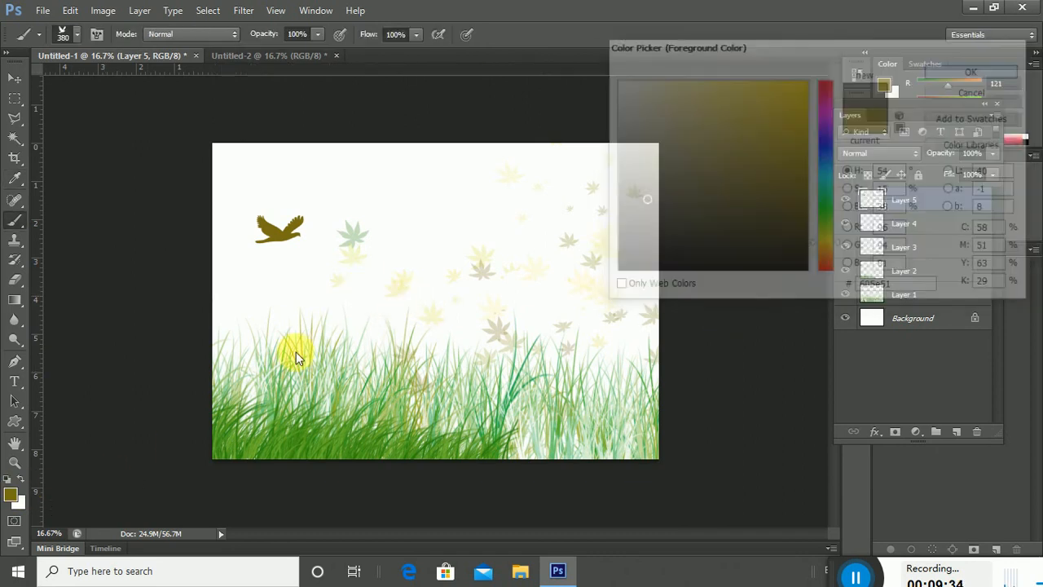
pyautogui.rightClick(329, 291)
pyautogui.click(423, 322)
pyautogui.click(290, 297)
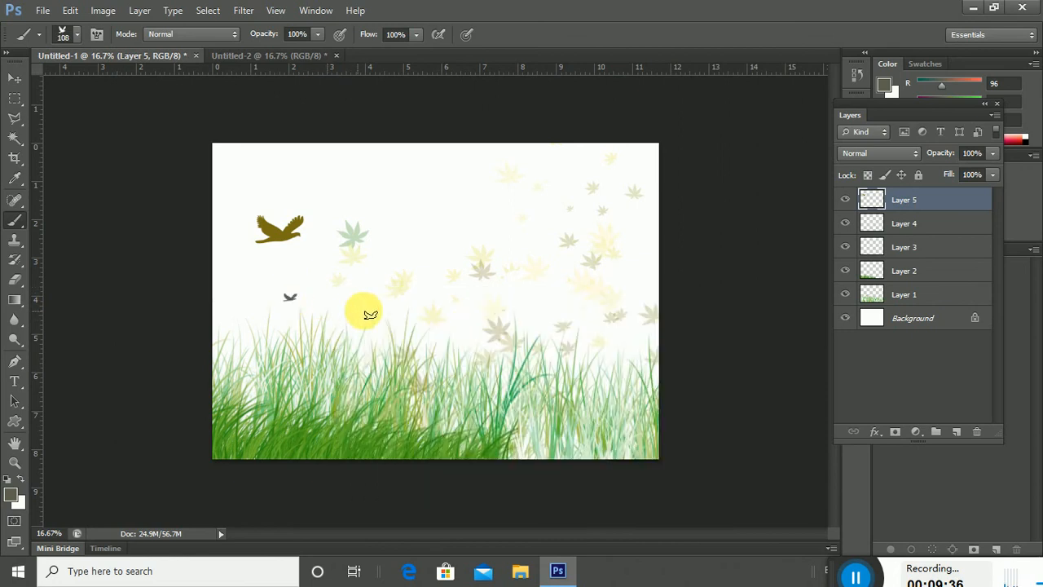
# Stamp two tiny 61 px birds mid-sky and an 89 px bird near the top.
pyautogui.rightClick(407, 291)
pyautogui.click(464, 328)
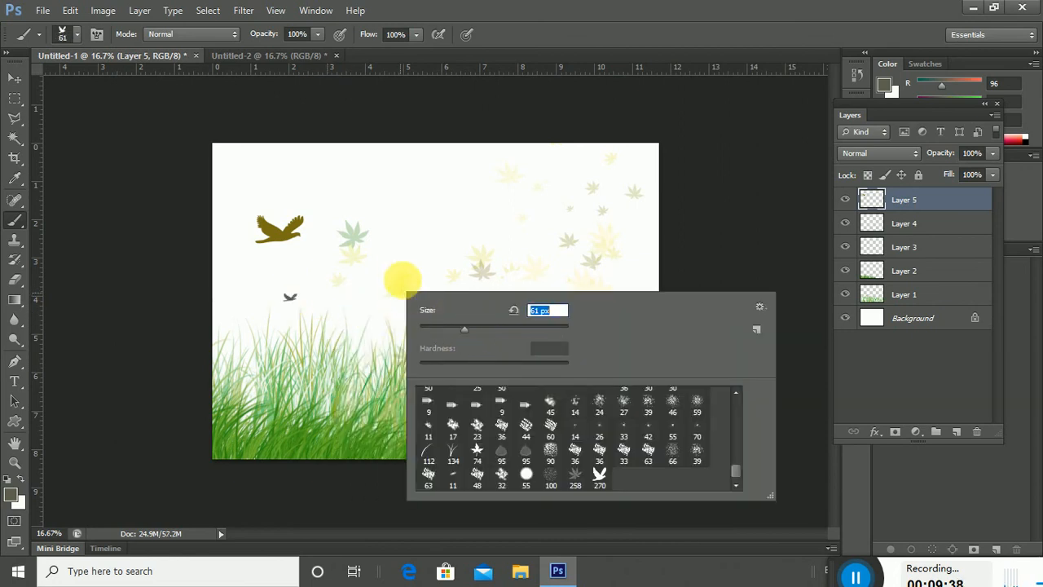
pyautogui.click(396, 272)
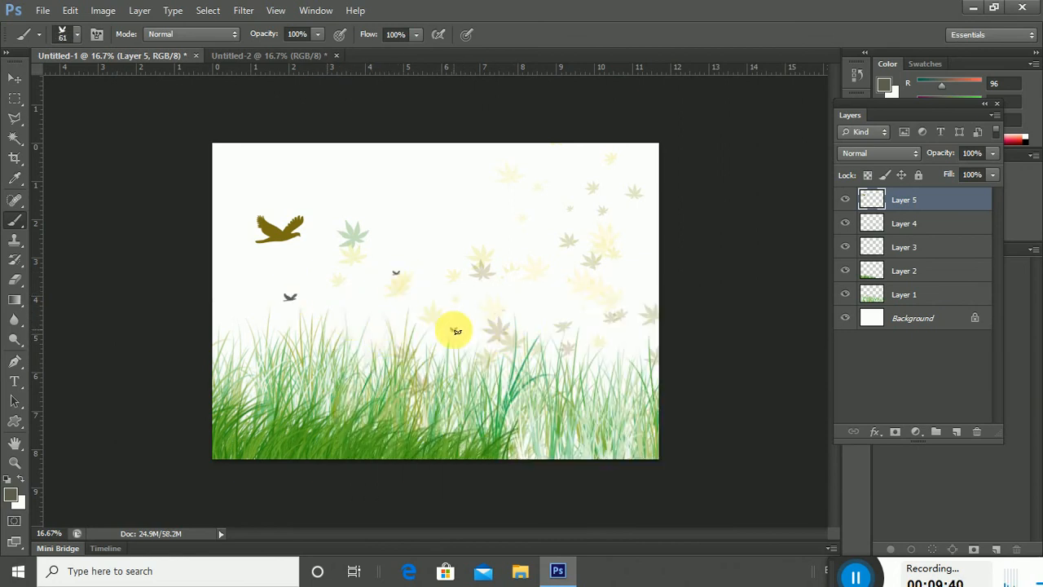
pyautogui.click(563, 320)
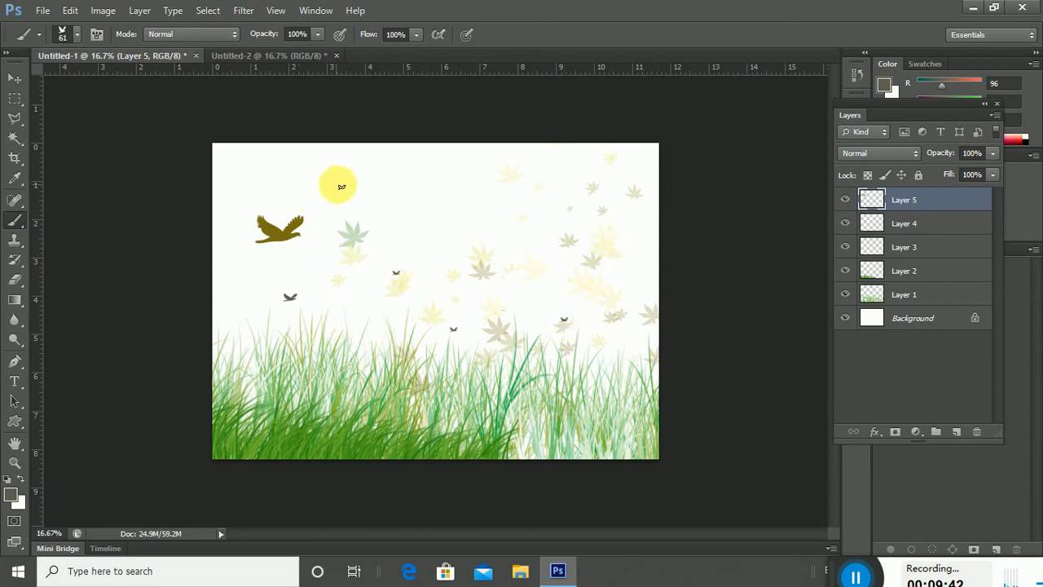
pyautogui.rightClick(400, 202)
pyautogui.moveTo(424, 222); pyautogui.dragTo(424, 221)
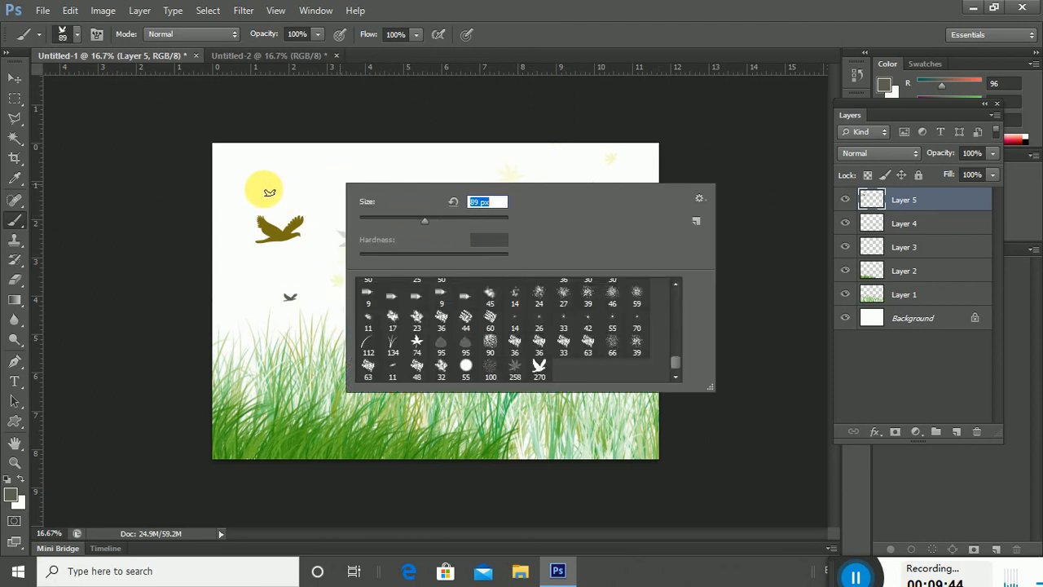
pyautogui.click(290, 177)
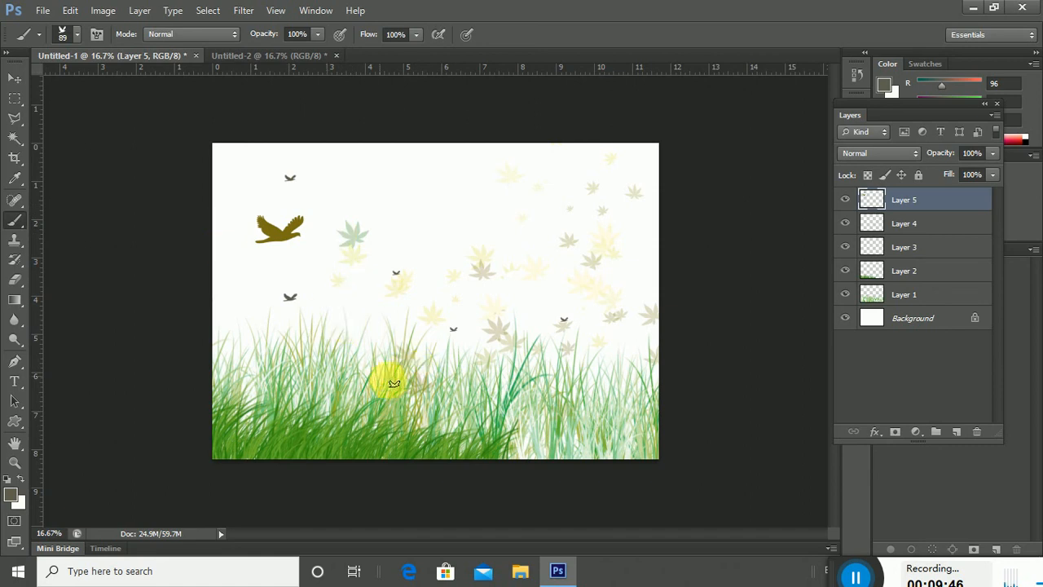